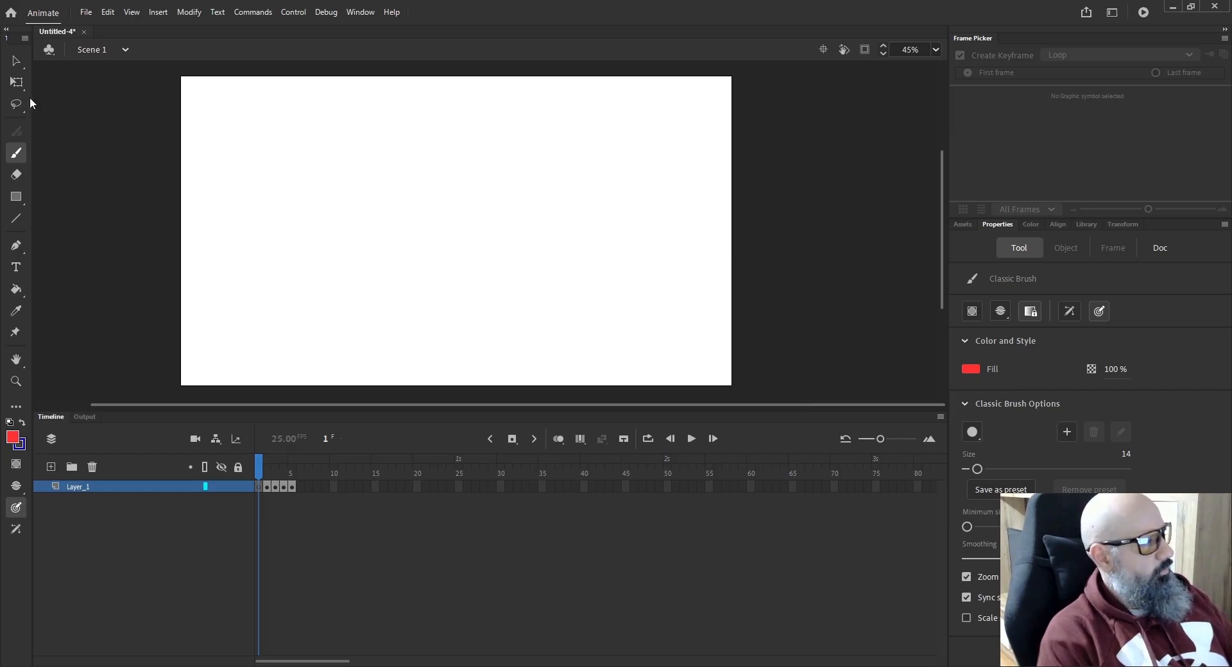
Activate the Classic Brush and set its fill colour to blue.
left_click(13, 65)
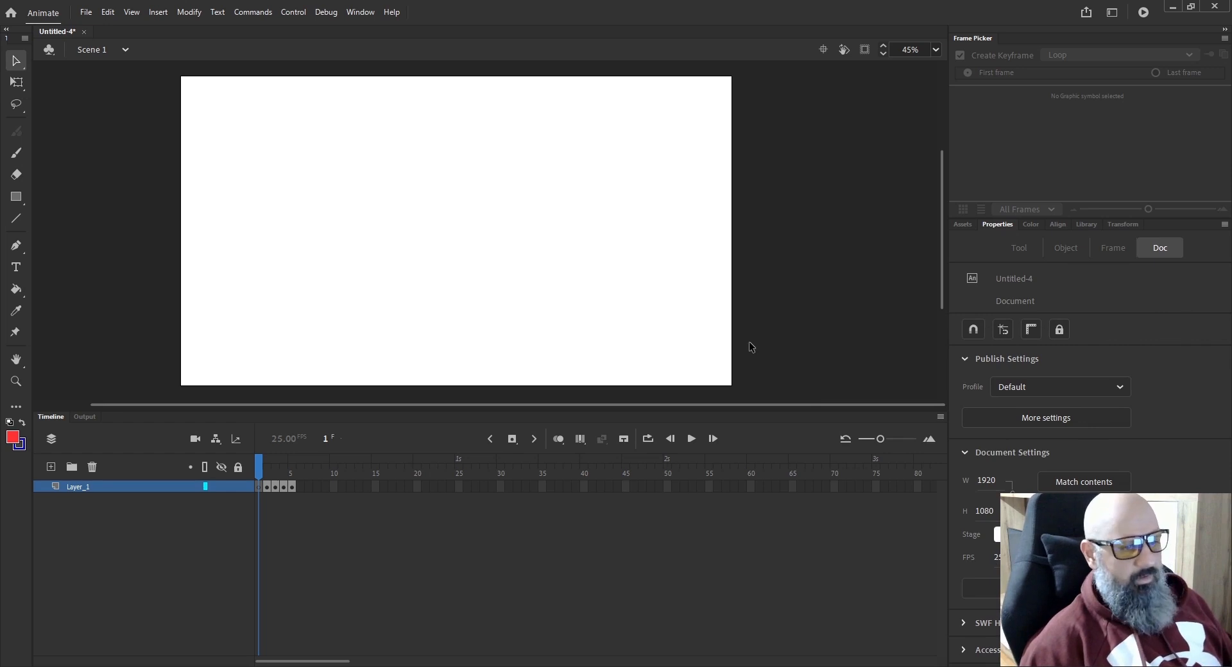
key("b")
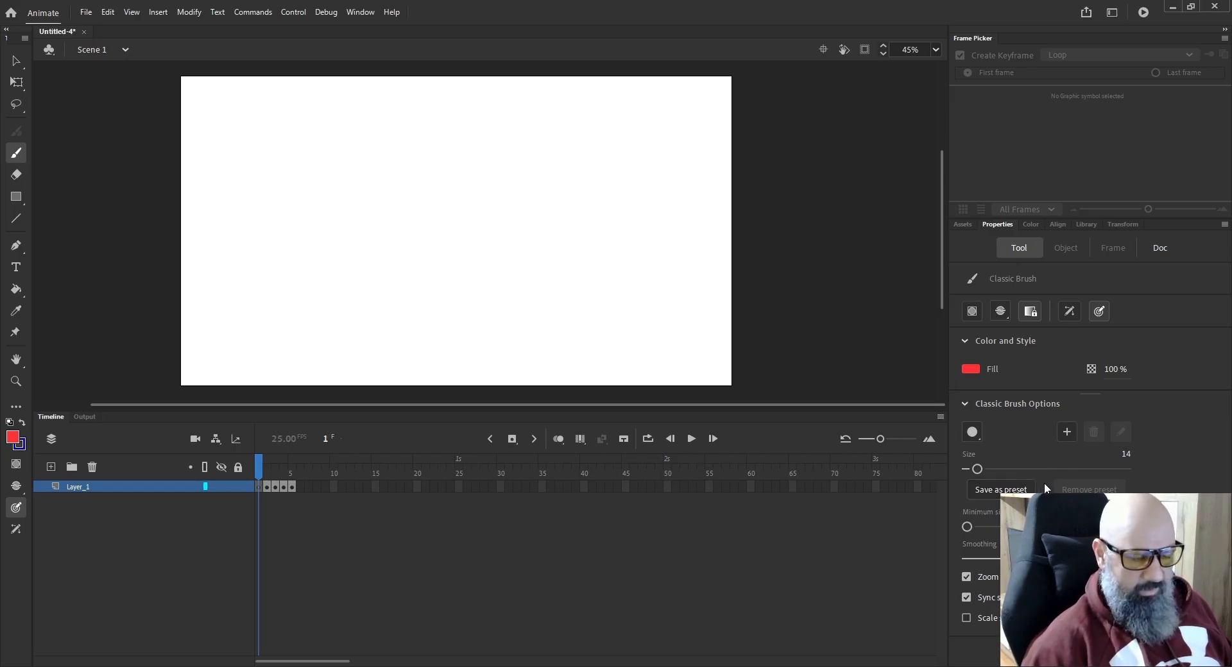
left_click(974, 368)
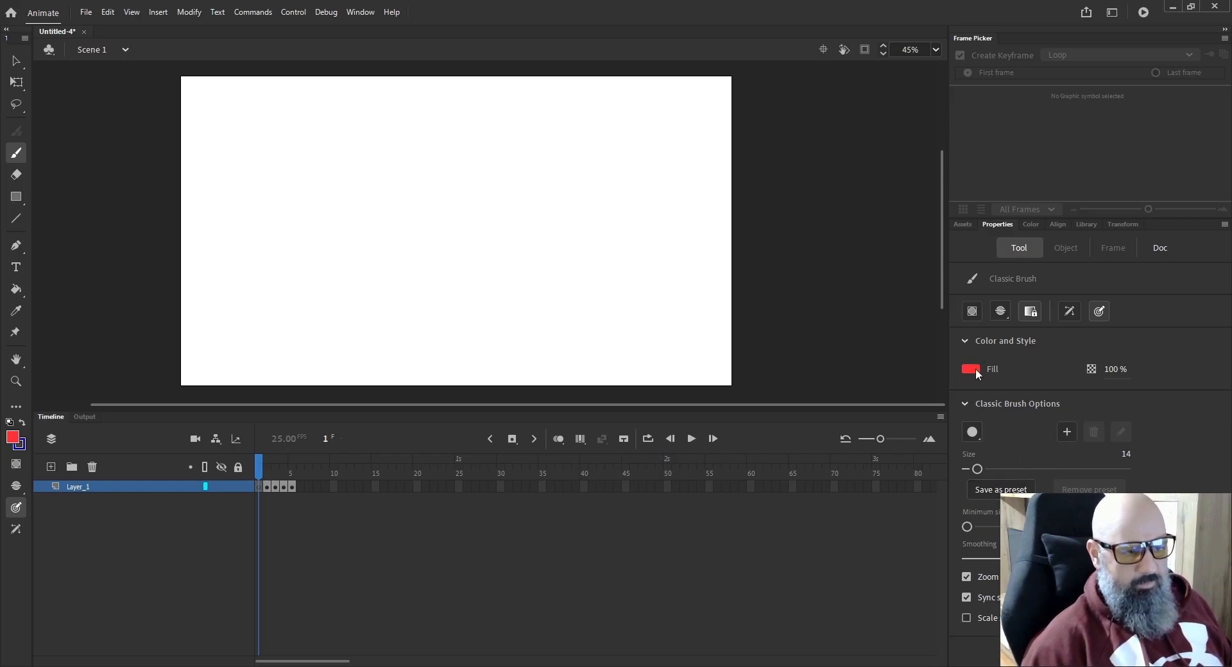
left_click(1105, 451)
left_click(1038, 438)
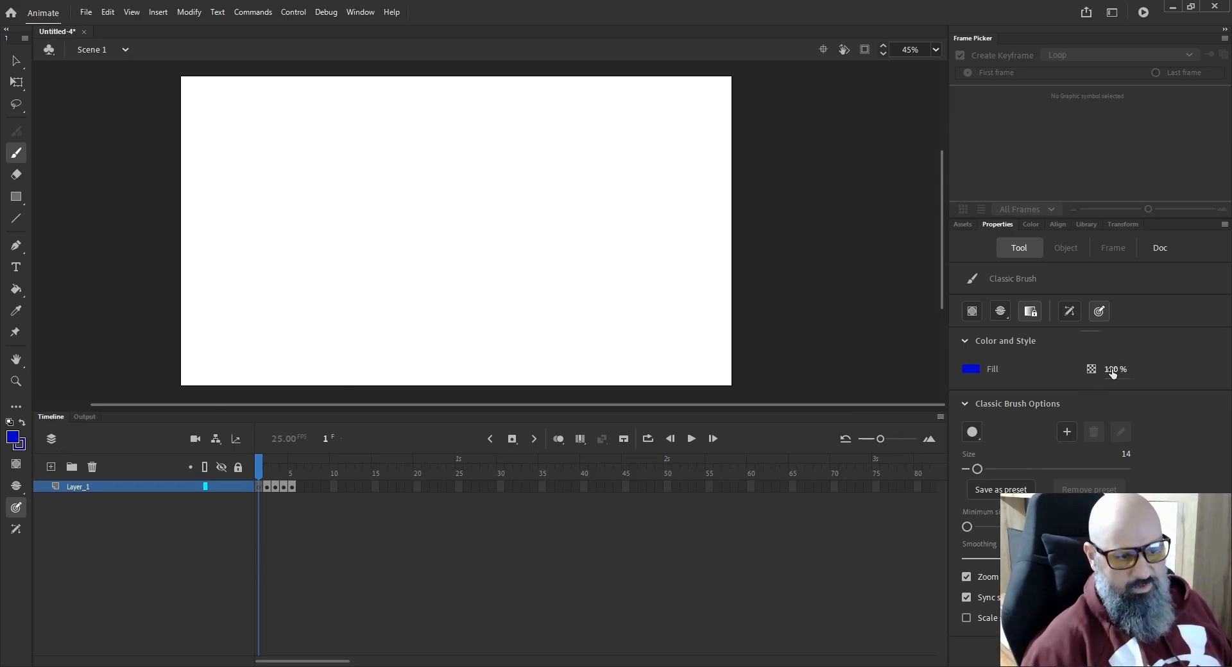
Lower the brush fill's opacity to 47% and paint a wavy vertical test stroke on the stage.
mouse_move(1101, 370)
left_mouse_down()
mouse_move(1117, 378)
mouse_move(1101, 380)
left_mouse_up()
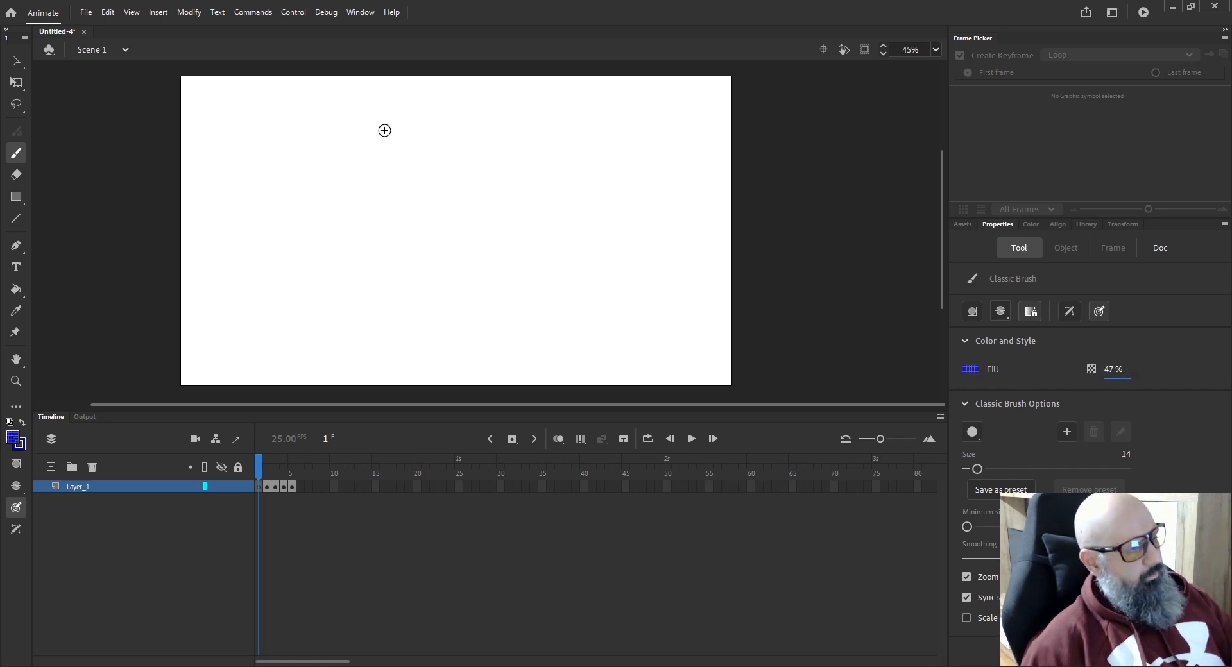
left_click_drag(387, 132, 392, 270)
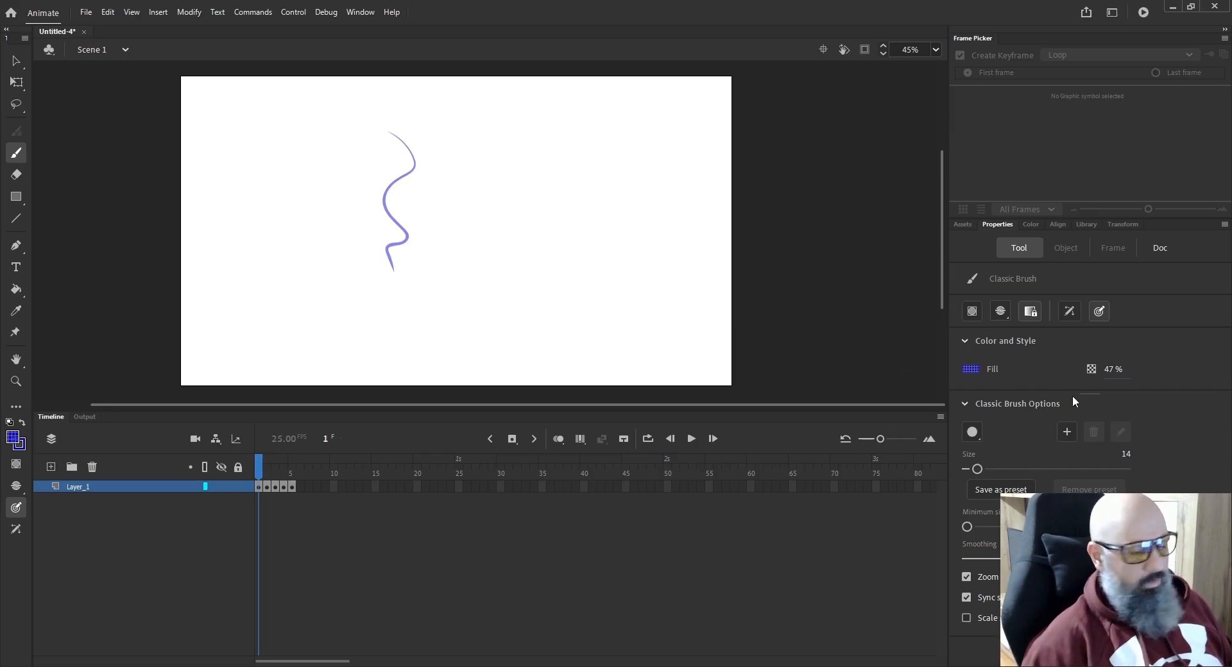
Restore the brush fill's opacity to 100%, delete the semi-transparent wavy stroke and return to the Classic Brush.
left_click_drag(1108, 369, 1148, 369)
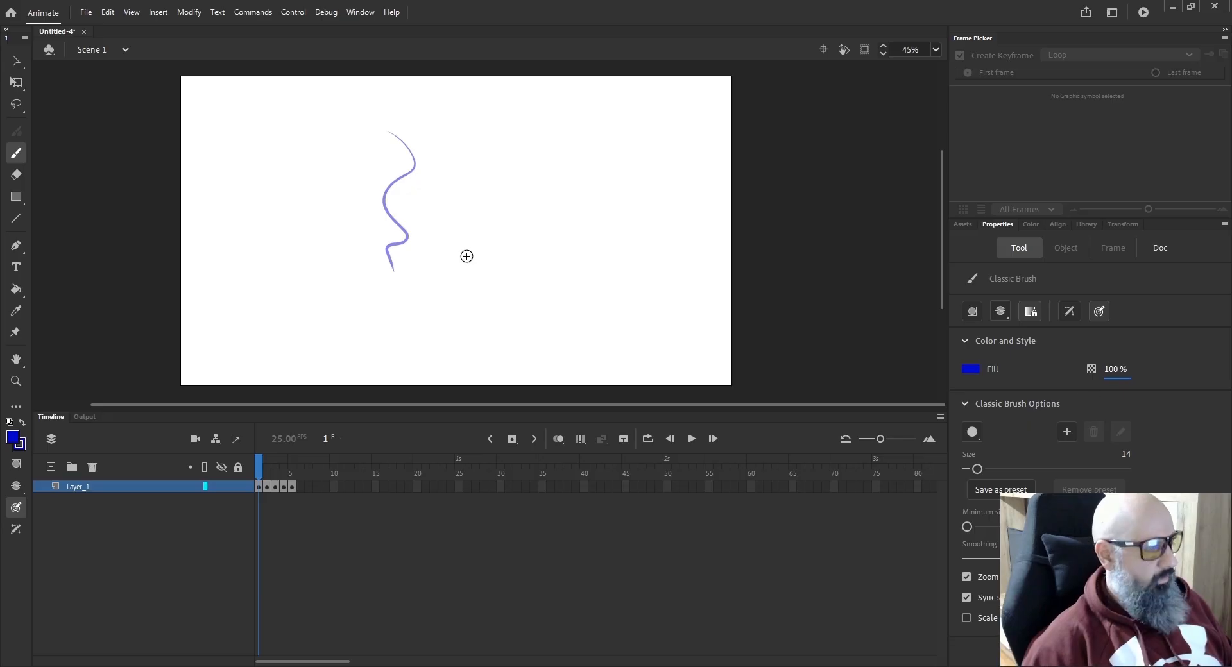
key("v")
left_click(392, 245)
key("Delete")
key("b")
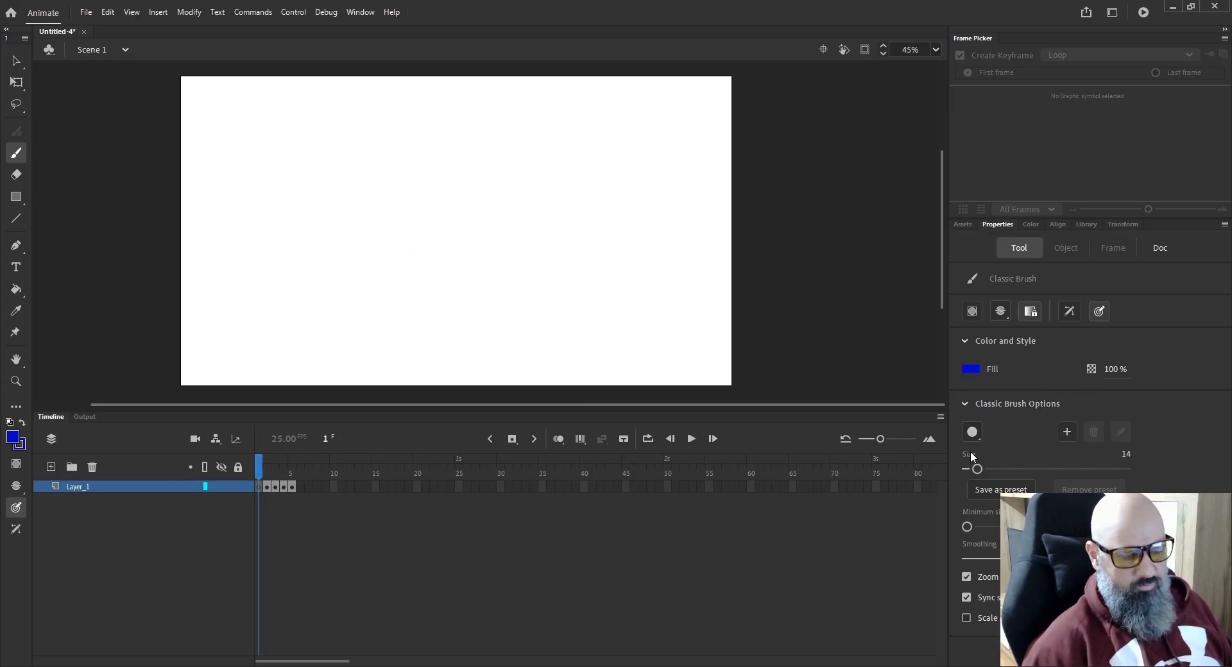
Choose the narrow vertical brush shape and paint two wavy and two straight vertical test strokes on the stage.
left_click(968, 476)
mouse_move(323, 126)
left_mouse_down()
mouse_move(353, 256)
mouse_move(347, 298)
left_mouse_up()
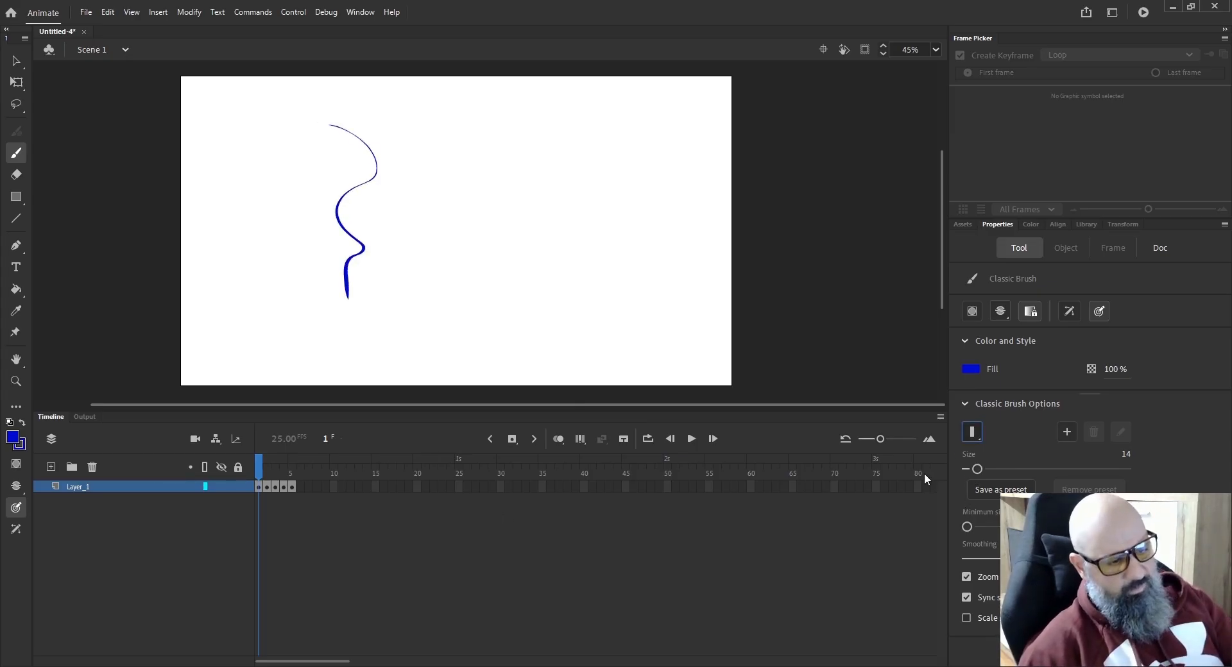
mouse_move(447, 116)
left_mouse_down()
mouse_move(478, 148)
mouse_move(438, 260)
left_mouse_up()
left_click_drag(510, 143, 509, 257)
left_click_drag(491, 194, 492, 282)
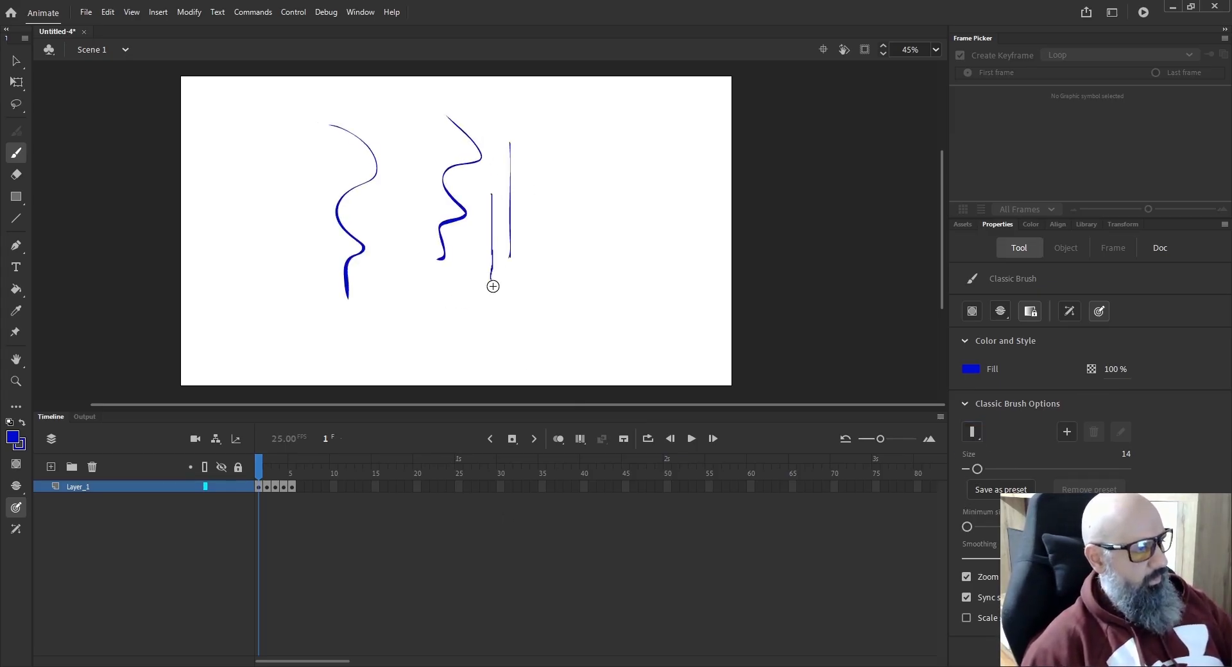
Undo the four strokes painted with the narrow vertical brush shape.
key("ctrl+z")
key("ctrl+z")
key("ctrl+z")
key("ctrl+z")
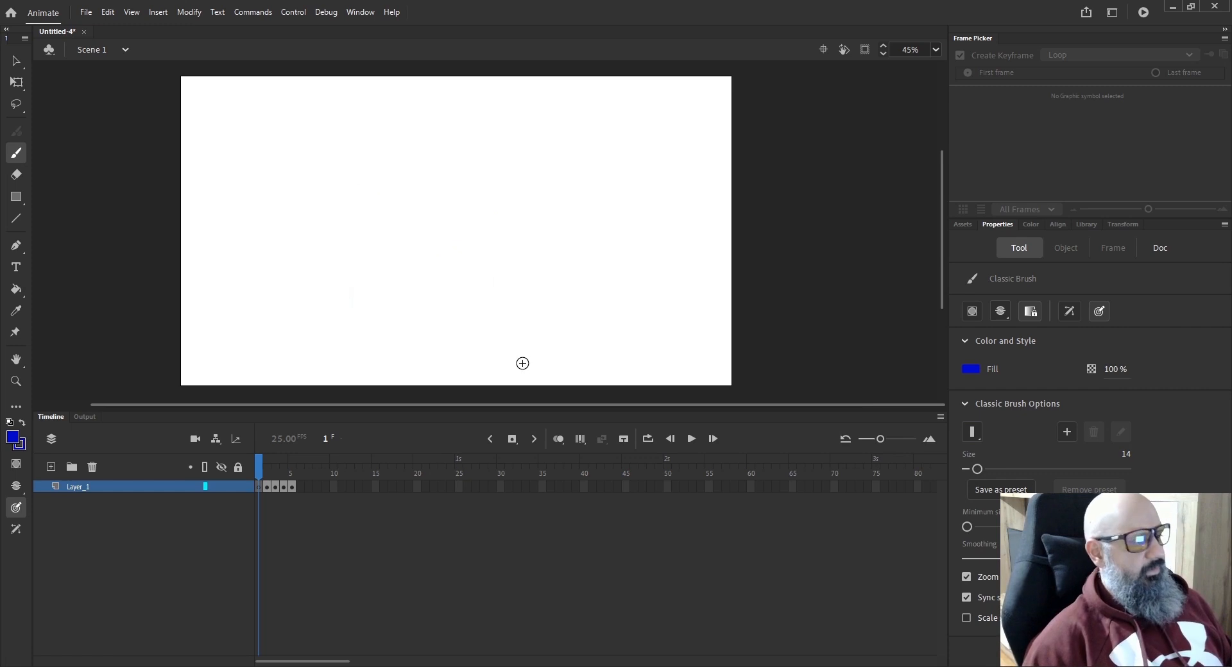
left_click(1068, 433)
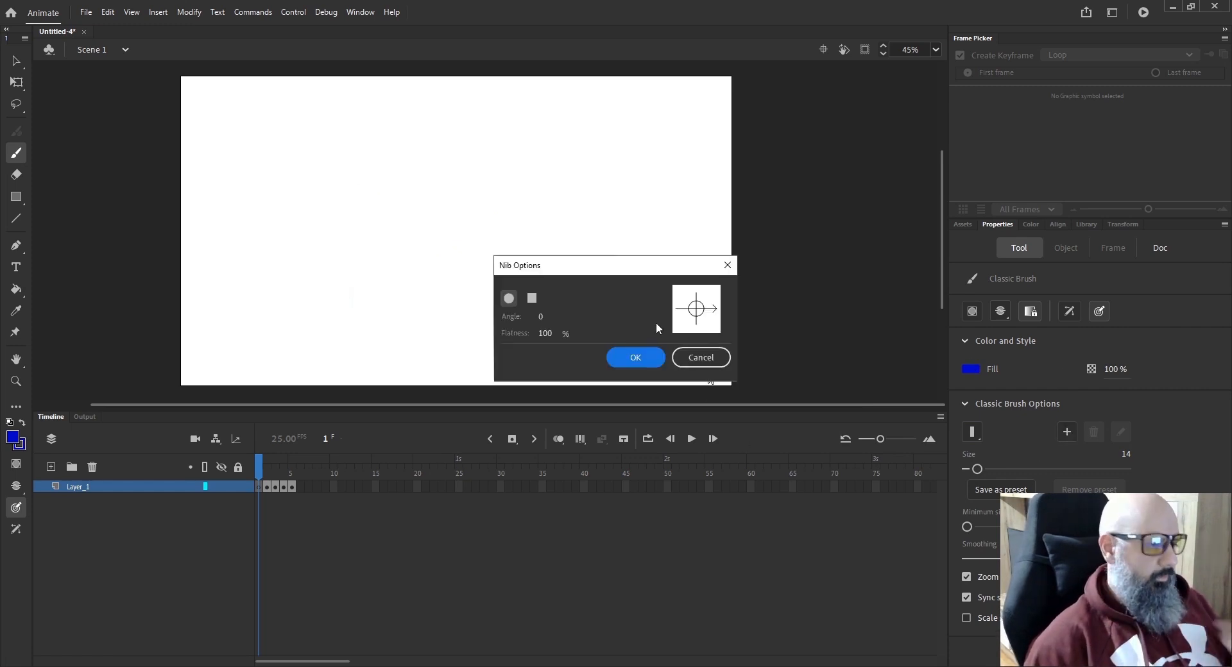
left_click(534, 297)
left_click(514, 298)
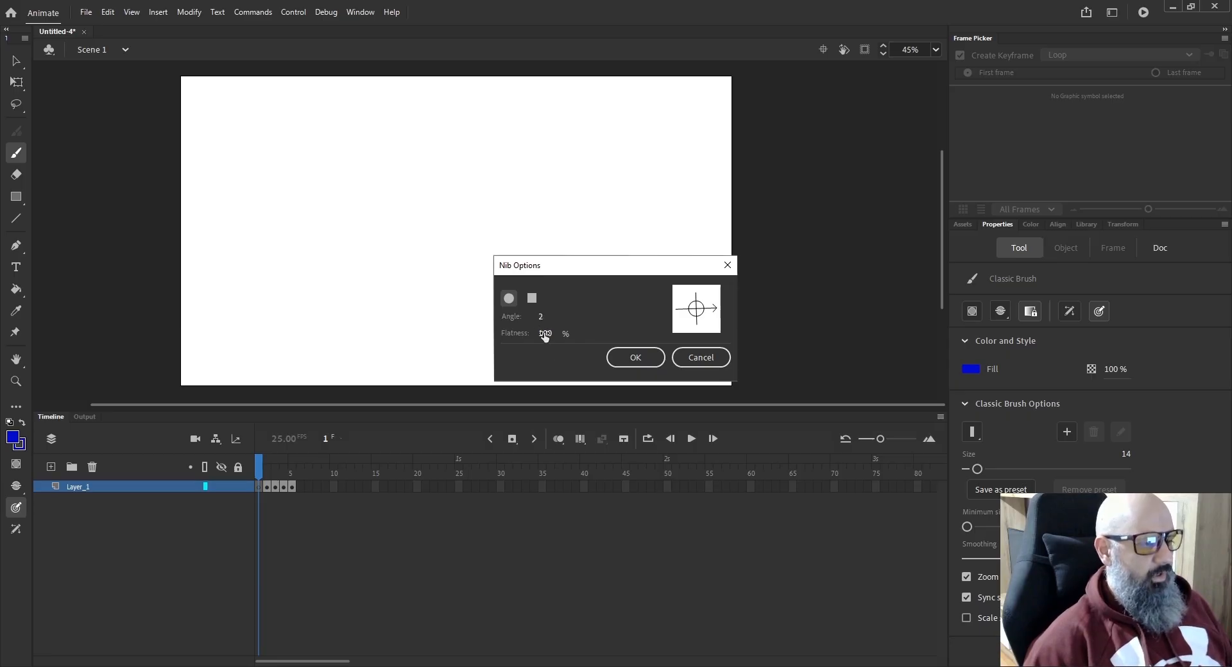
left_click(532, 299)
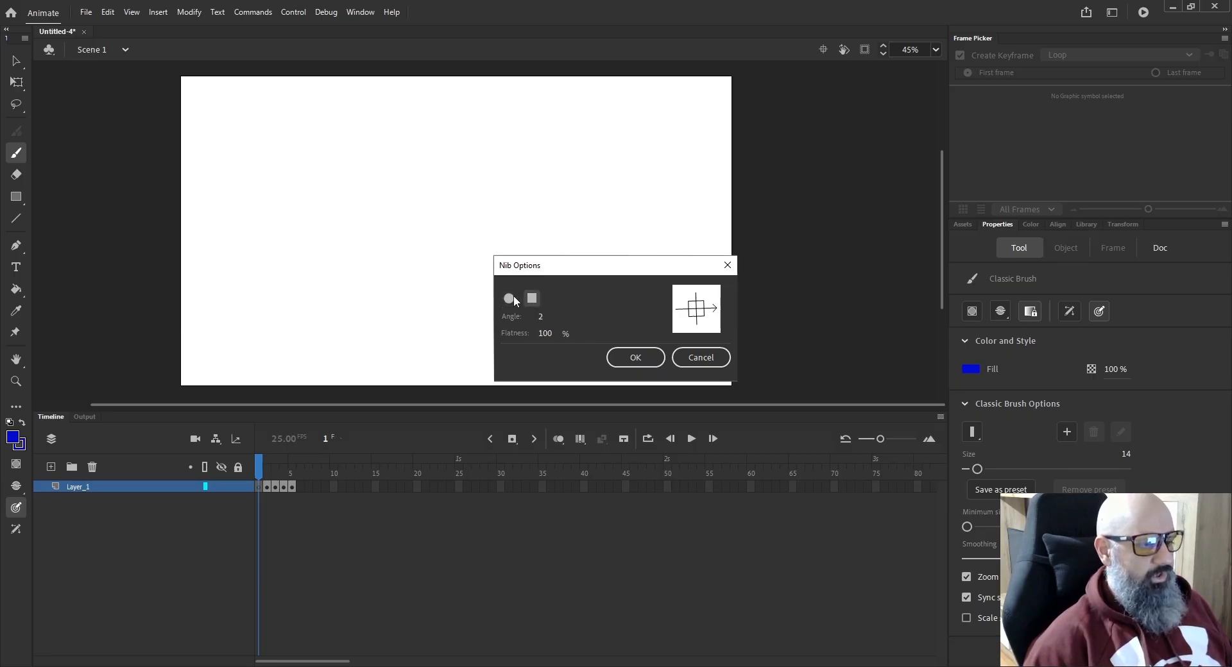
mouse_move(548, 335)
left_mouse_down()
mouse_move(513, 339)
mouse_move(539, 336)
left_mouse_up()
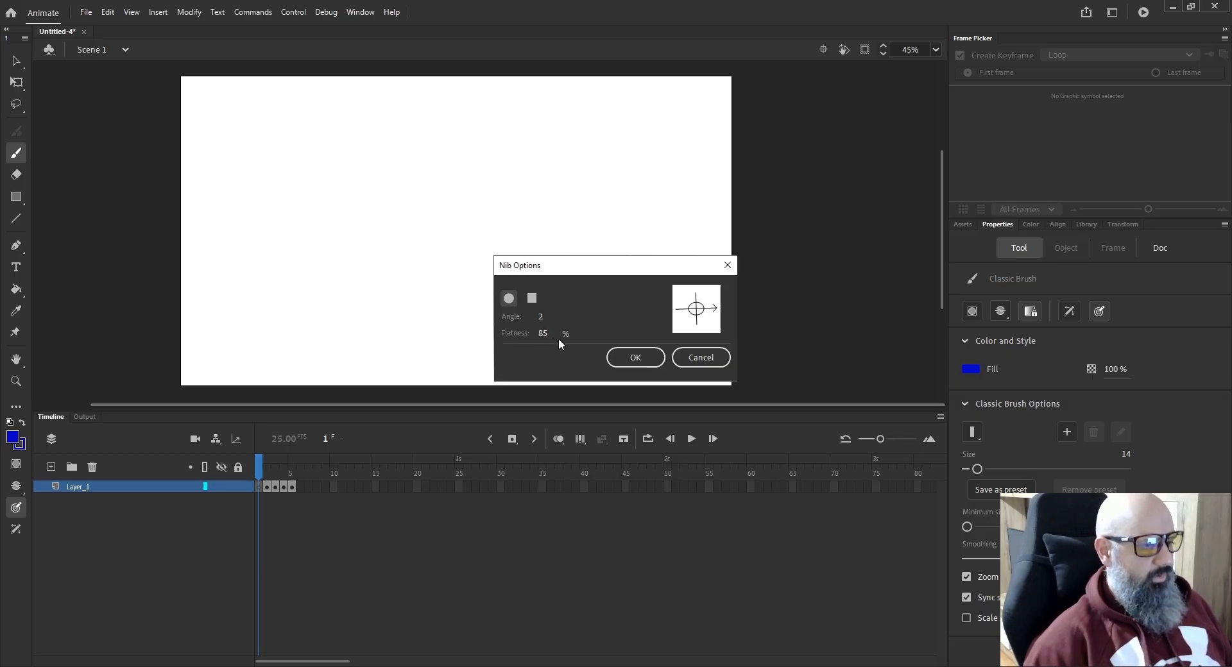
left_click(702, 358)
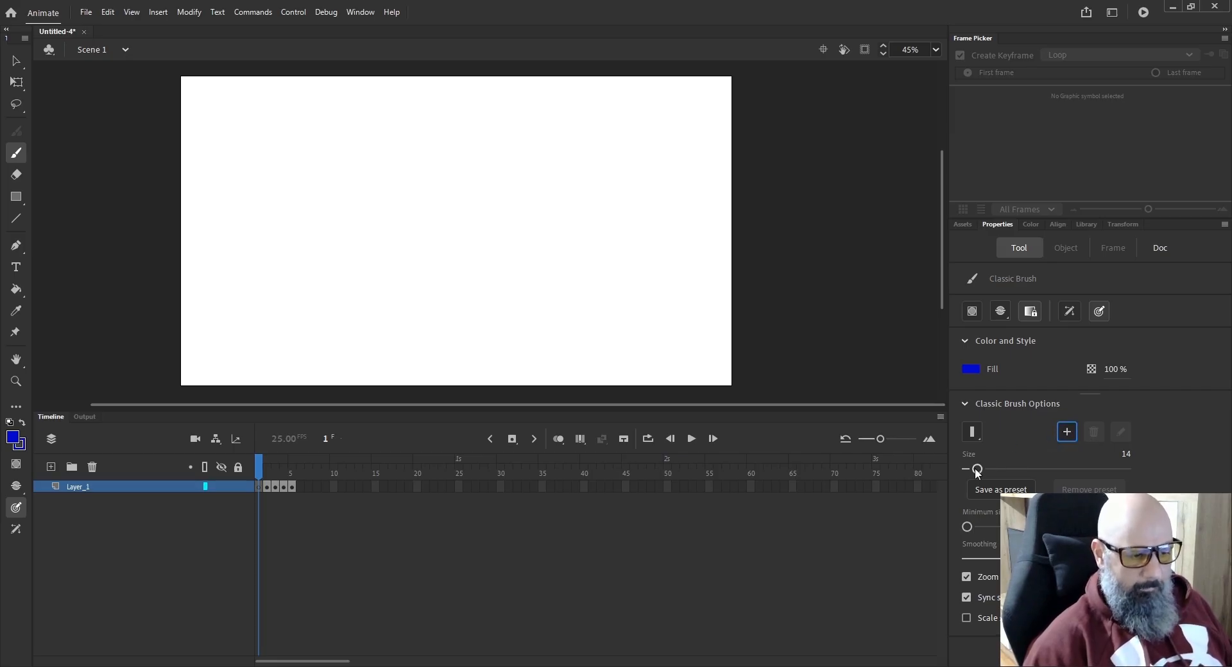
Switch back to the round brush shape and reduce the brush size to 9.
mouse_move(977, 469)
left_mouse_down()
mouse_move(1044, 469)
mouse_move(969, 469)
mouse_move(998, 469)
left_mouse_up()
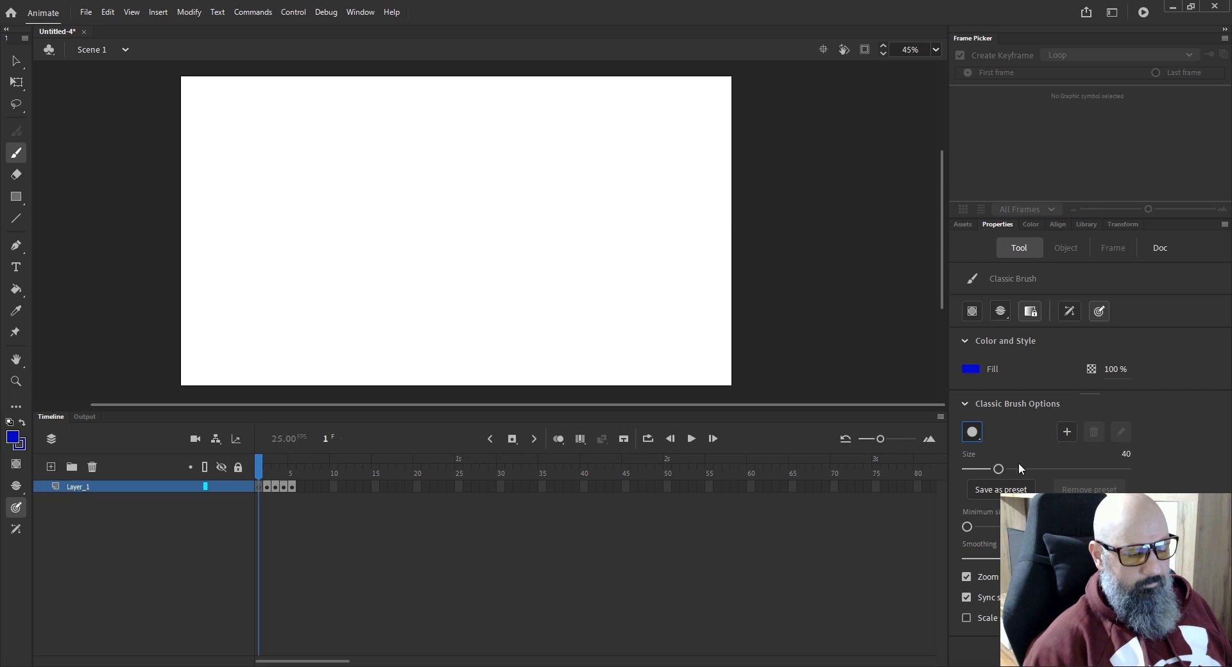
left_click_drag(999, 469, 973, 474)
left_click_drag(967, 528, 1026, 540)
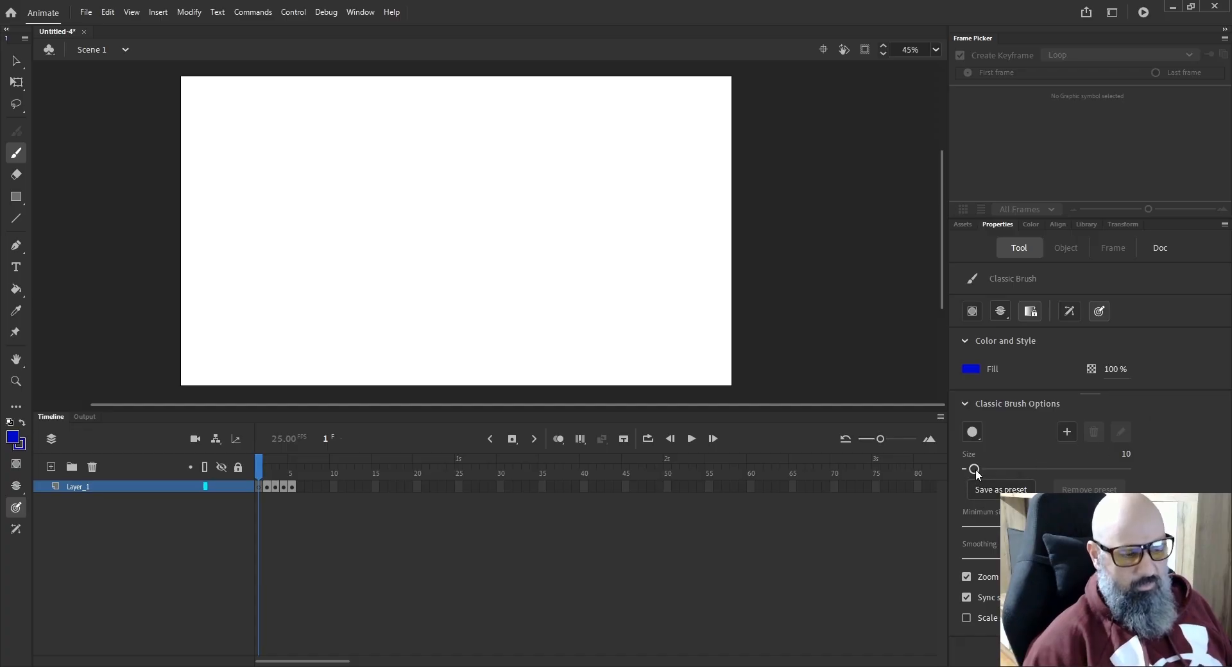
left_click_drag(976, 470, 974, 470)
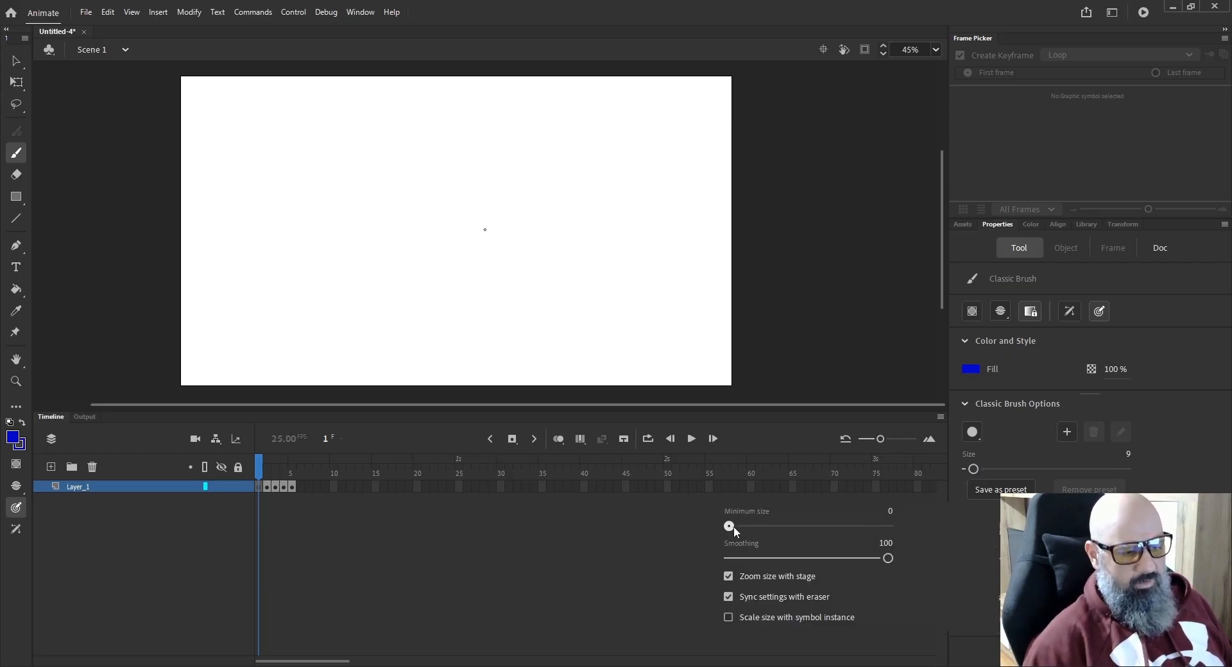
Set the brush size to 32, raise the minimum size and paint a thin wavy, a short and a thick wavy stroke.
left_click_drag(743, 528, 750, 530)
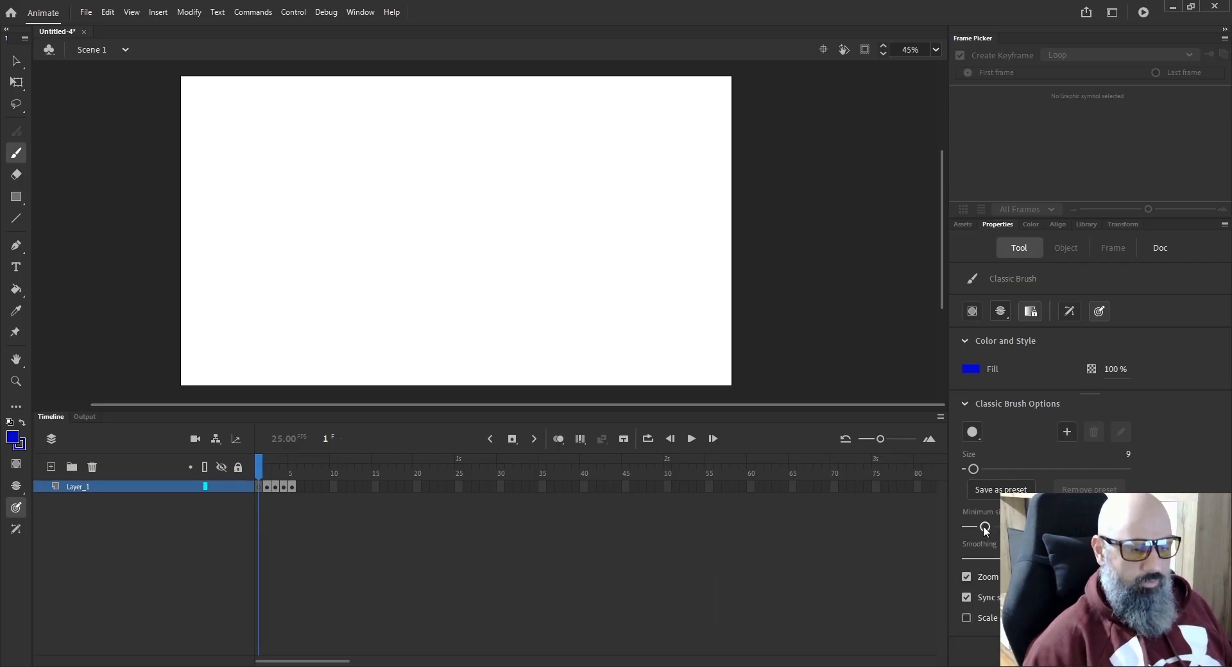
left_click_drag(973, 469, 991, 471)
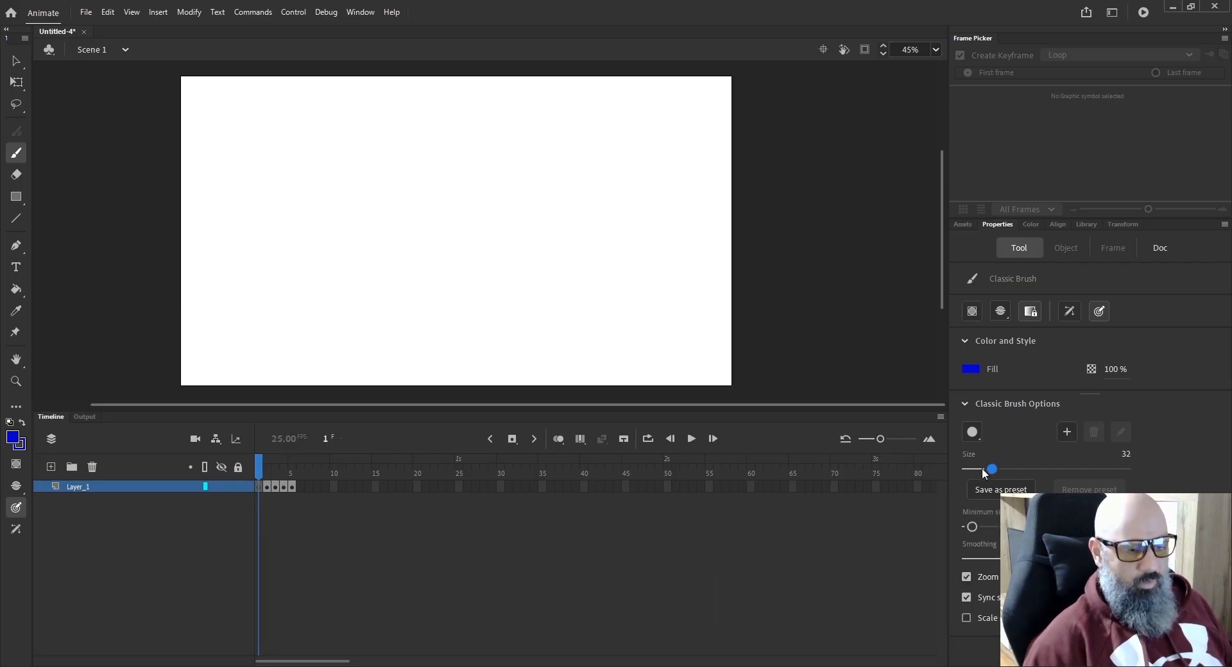
left_click_drag(974, 526, 992, 530)
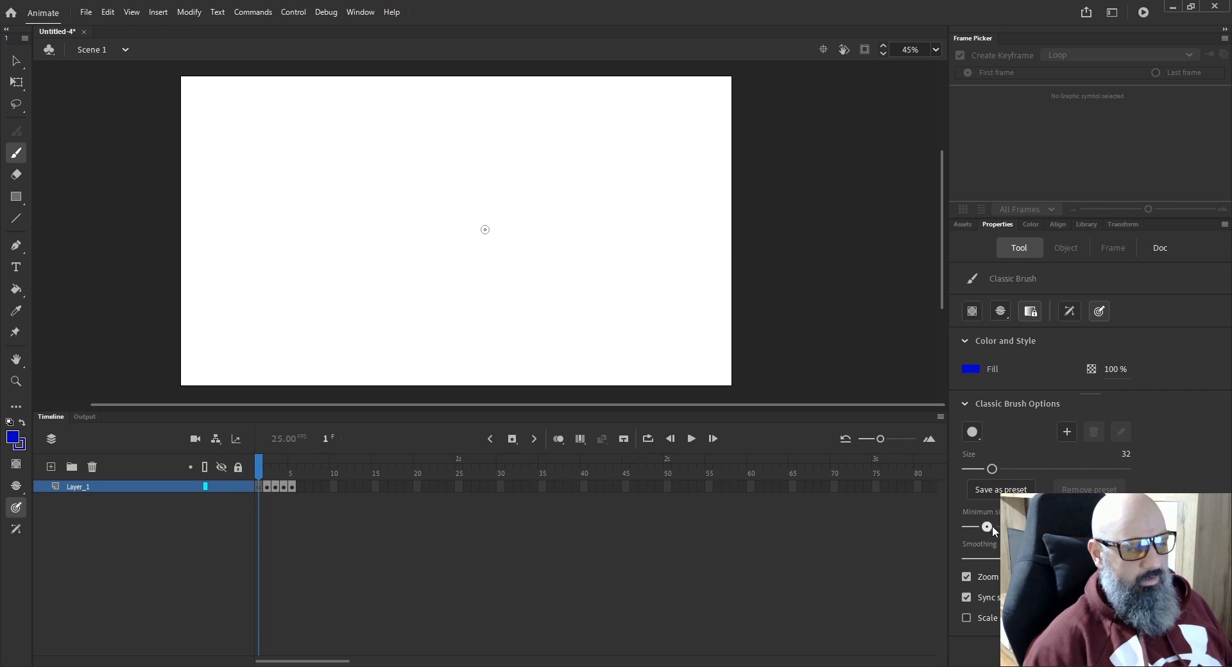
mouse_move(434, 122)
left_mouse_down()
mouse_move(436, 151)
mouse_move(393, 165)
mouse_move(397, 210)
left_mouse_up()
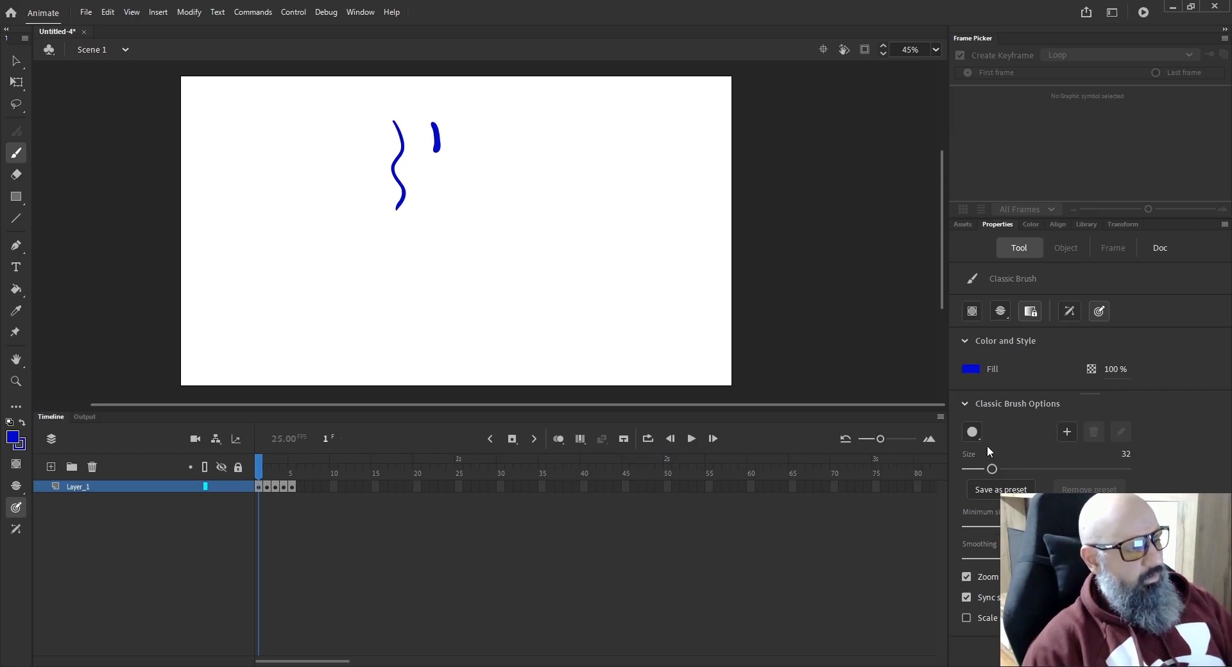
left_click_drag(507, 98, 499, 251)
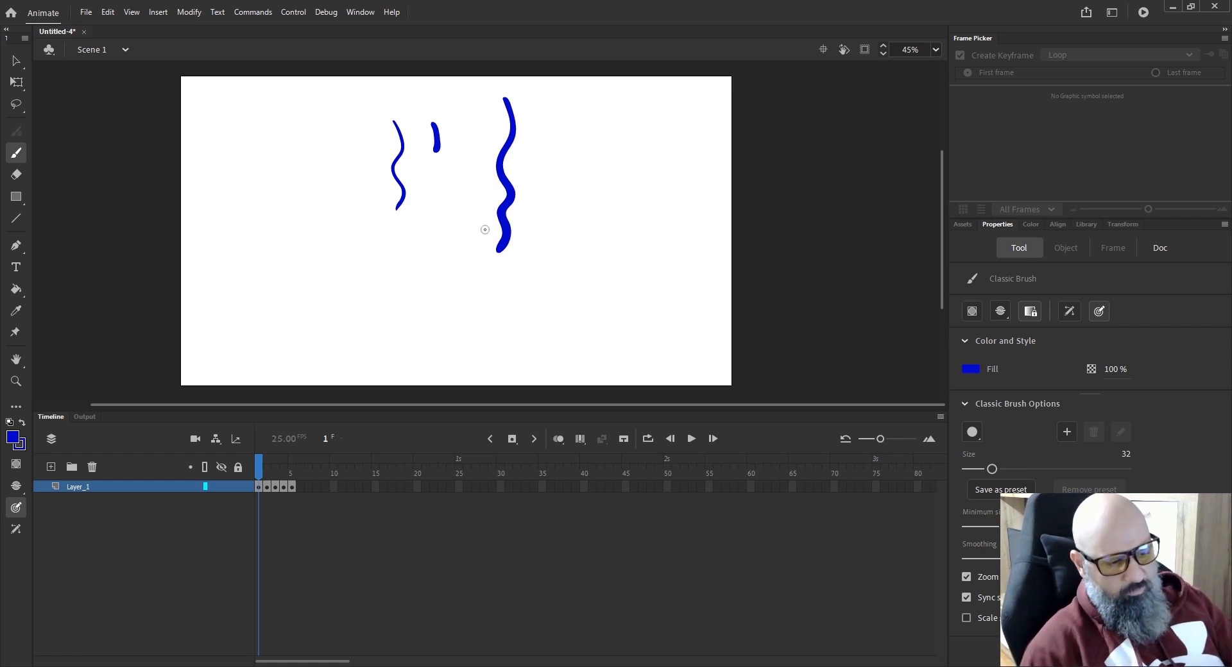
Set the brush size to 35 with a smaller minimum size and paint curved strokes to the right of the thick wavy one.
left_click_drag(976, 526, 970, 521)
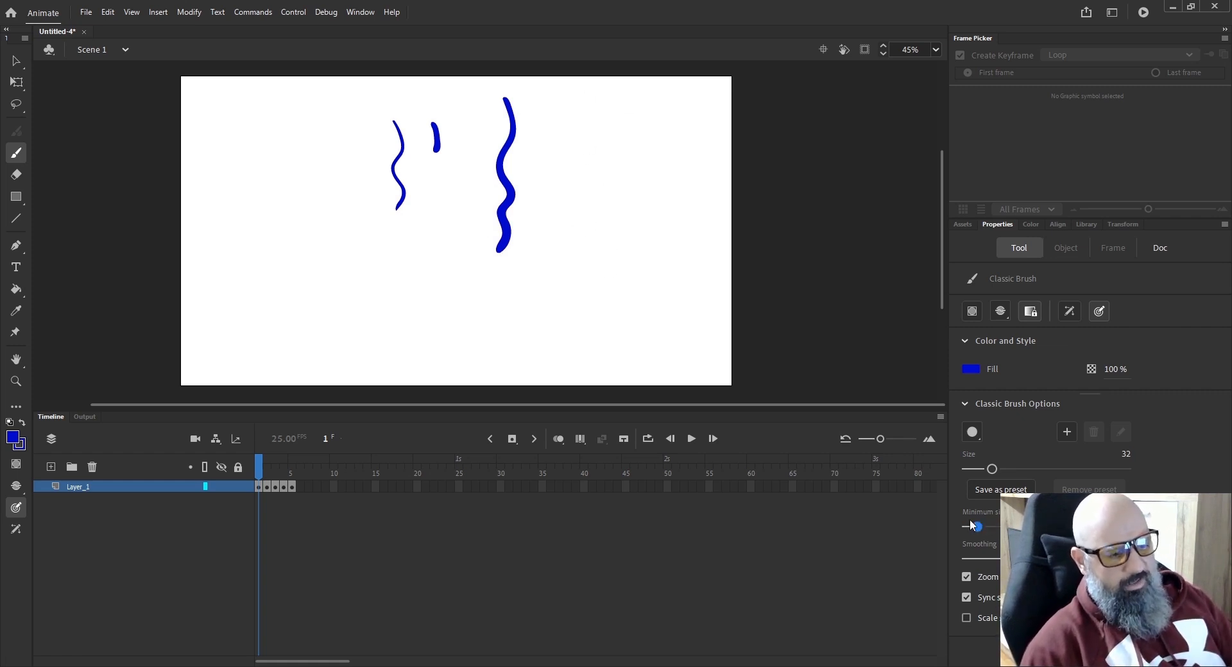
left_click_drag(991, 469, 989, 466)
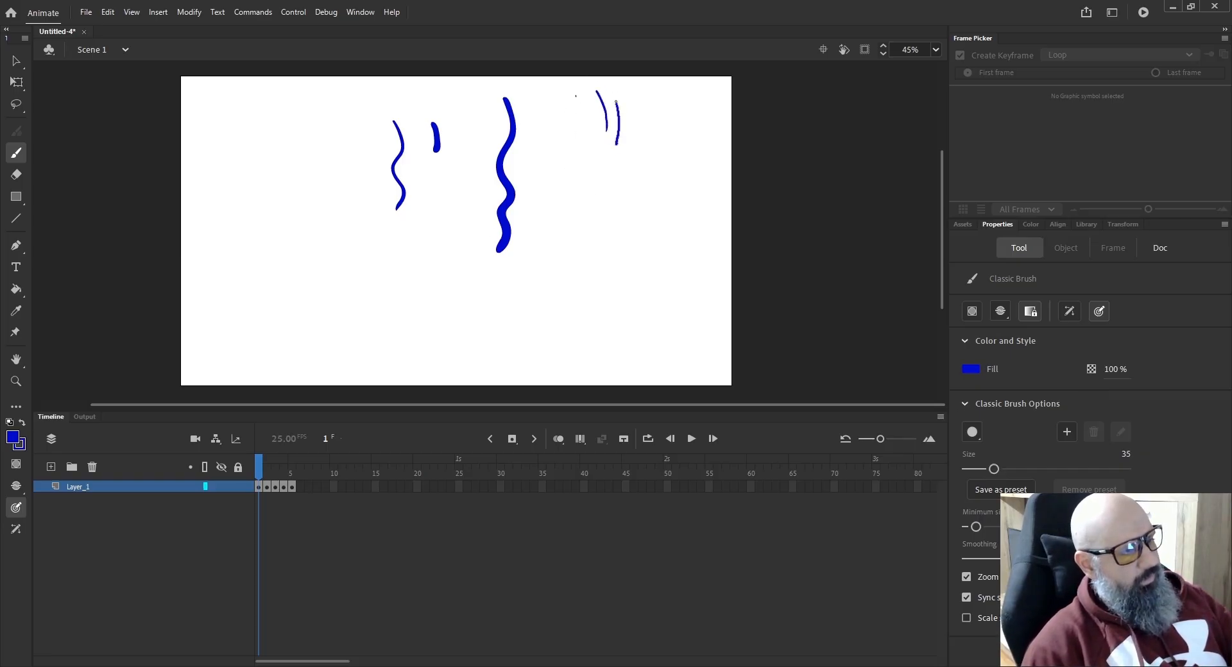
mouse_move(617, 144)
left_mouse_down()
mouse_move(594, 208)
mouse_move(586, 309)
left_mouse_up()
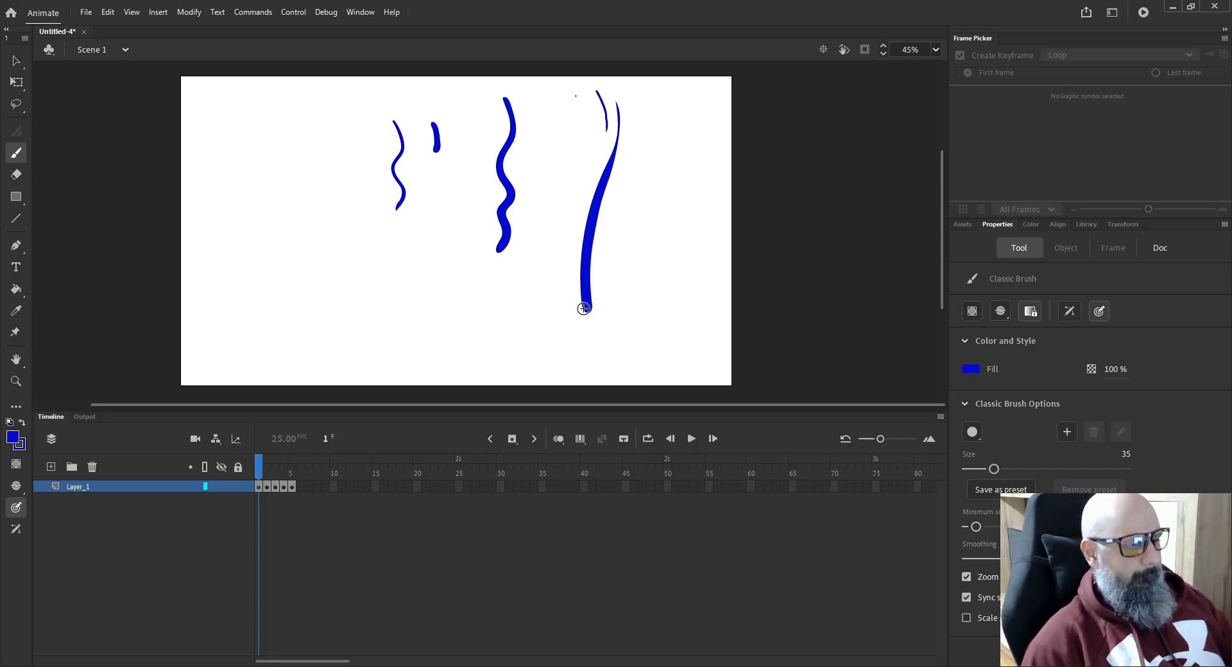
Reduce the brush's minimum size to its lowest value and paint a tapered wavy stroke near the stage's right edge.
left_click_drag(976, 527, 970, 527)
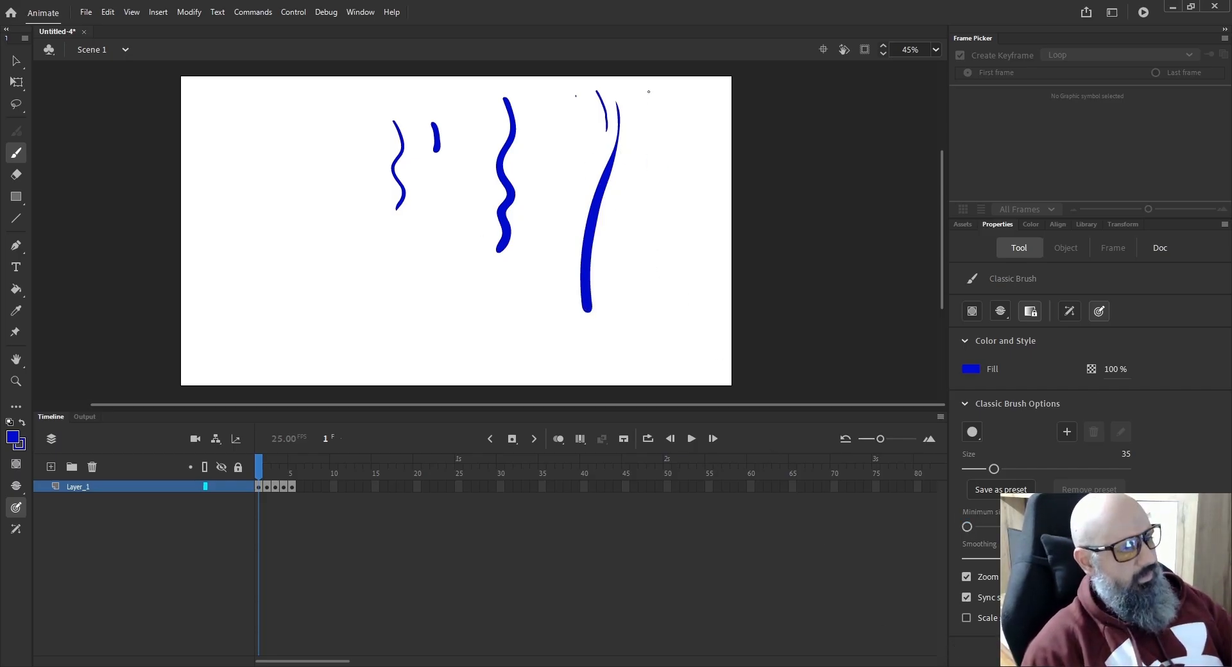
mouse_move(648, 91)
left_mouse_down()
mouse_move(652, 208)
mouse_move(626, 314)
left_mouse_up()
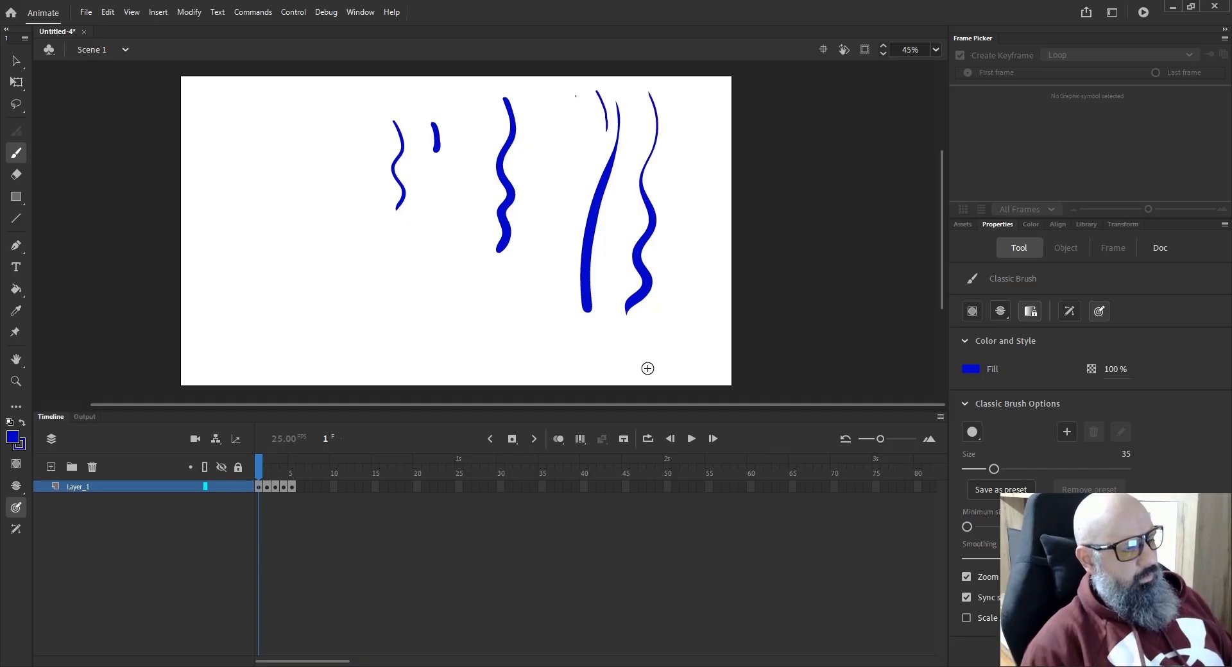
Set the brush size to 26 and smoothing to 25, adjust the minimum size, and paint two curved and two straight thin strokes.
left_click_drag(968, 527, 997, 527)
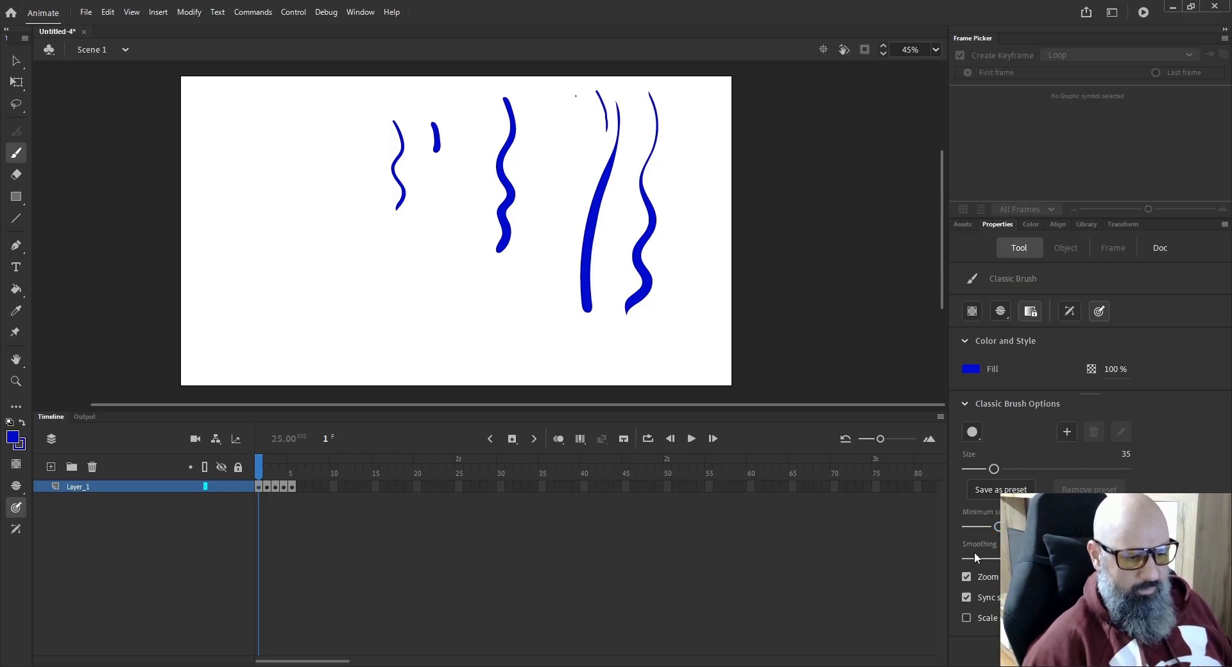
left_click_drag(995, 473, 987, 469)
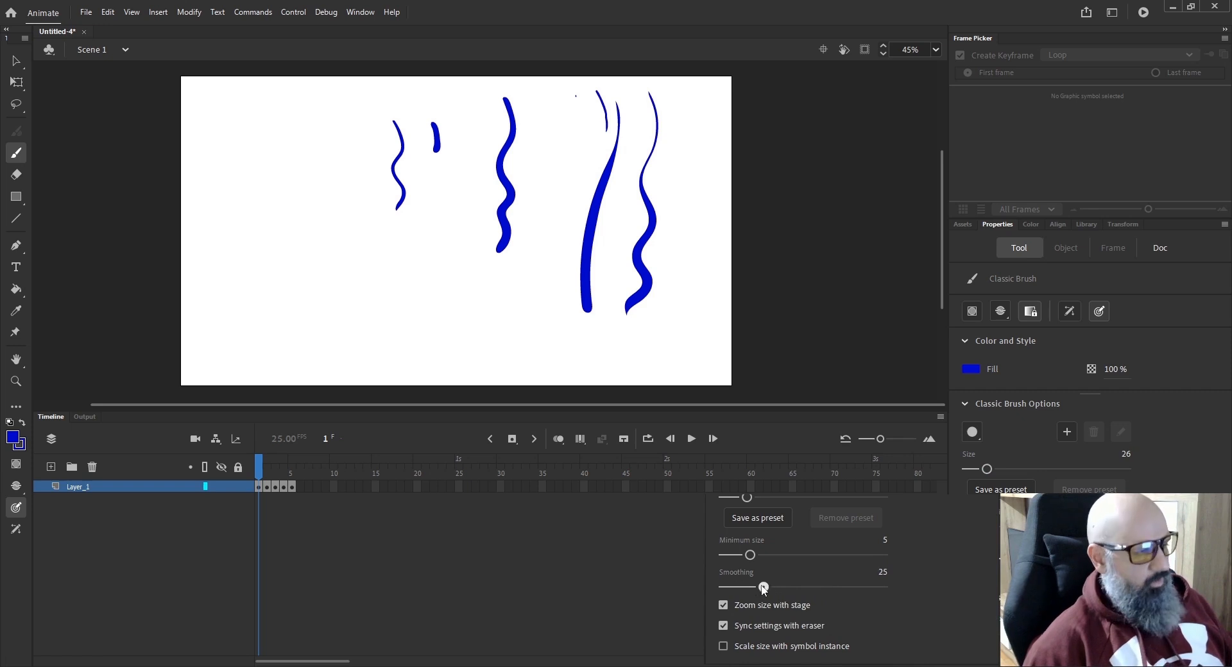
mouse_move(278, 108)
left_mouse_down()
mouse_move(272, 195)
mouse_move(293, 270)
left_mouse_up()
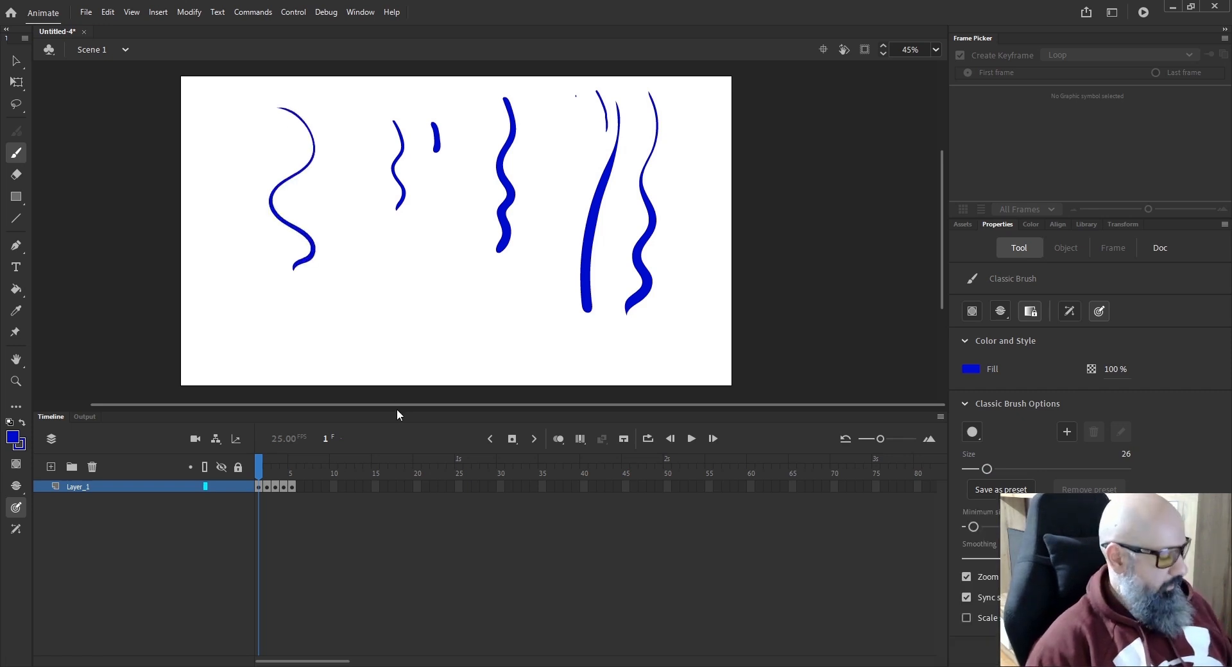
key("ctrl+z")
left_click_drag(304, 121, 313, 283)
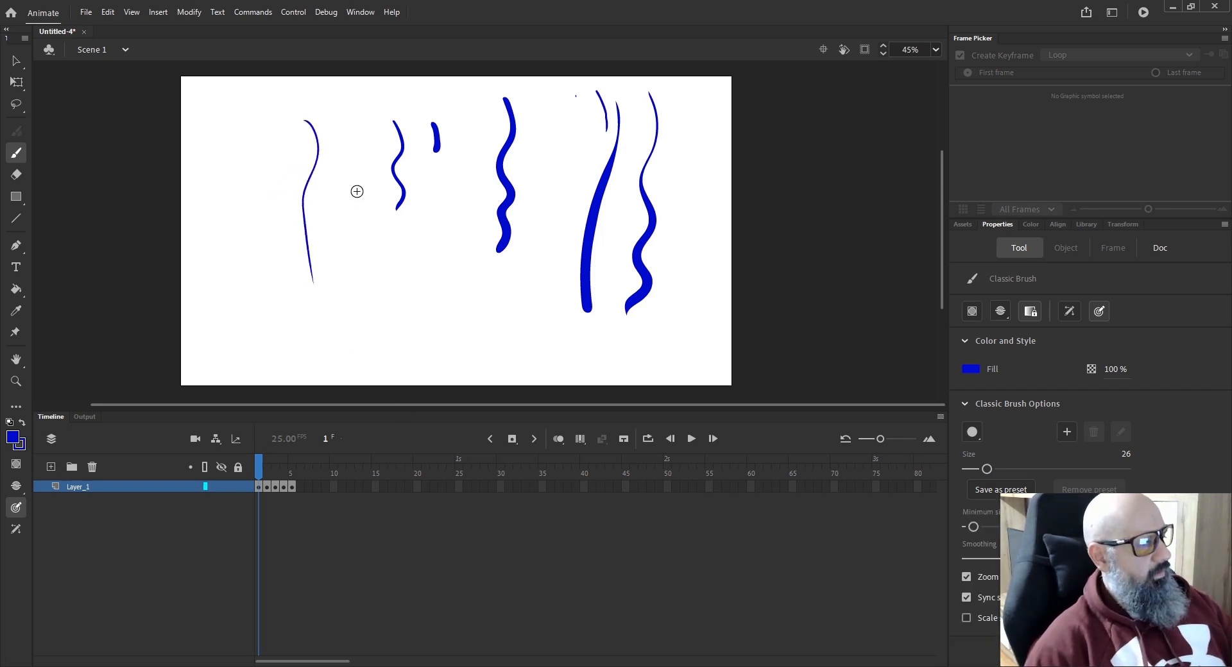
left_click_drag(358, 198, 361, 306)
left_click_drag(447, 198, 449, 298)
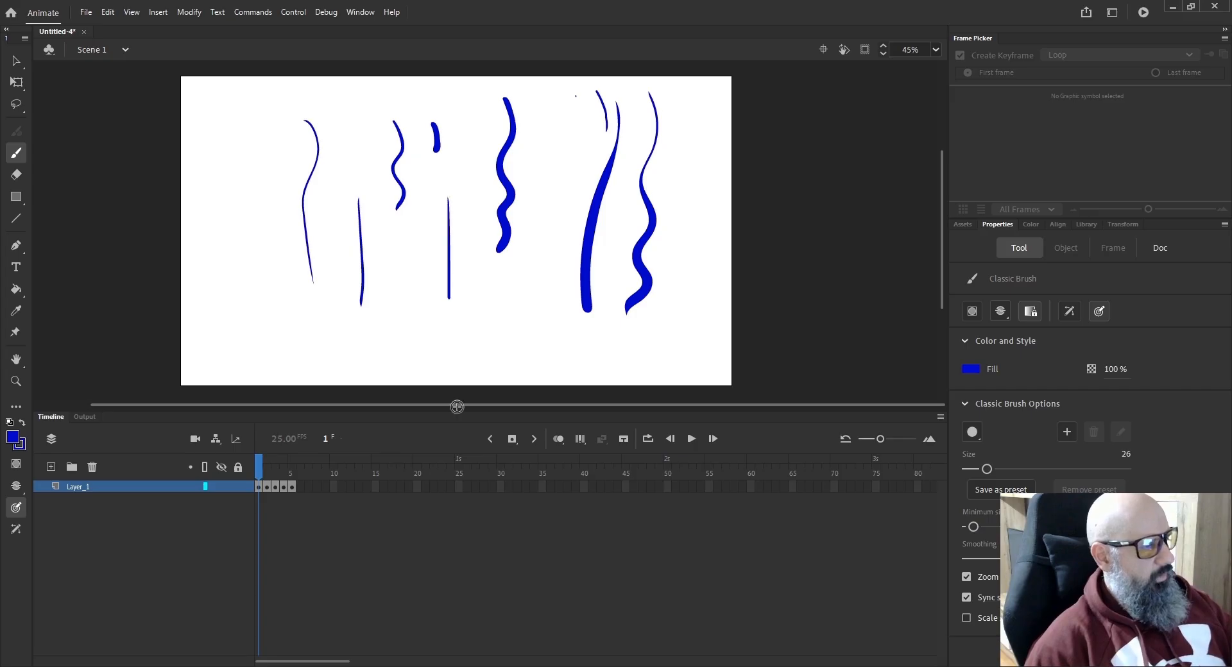
left_click_drag(260, 137, 261, 248)
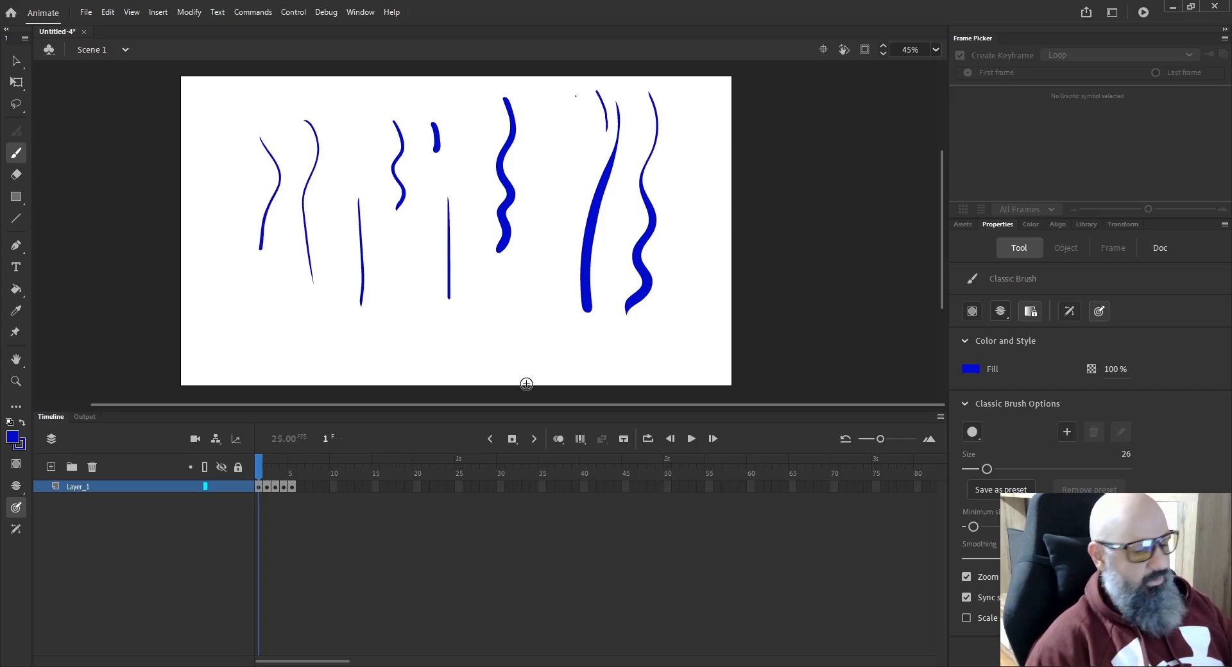
Set the brush smoothing to 0 and paint thin wavy strokes near the stage's left edge, in the middle and to the right.
left_click_drag(883, 587, 721, 587)
left_click_drag(224, 132, 219, 294)
left_click_drag(415, 237, 393, 358)
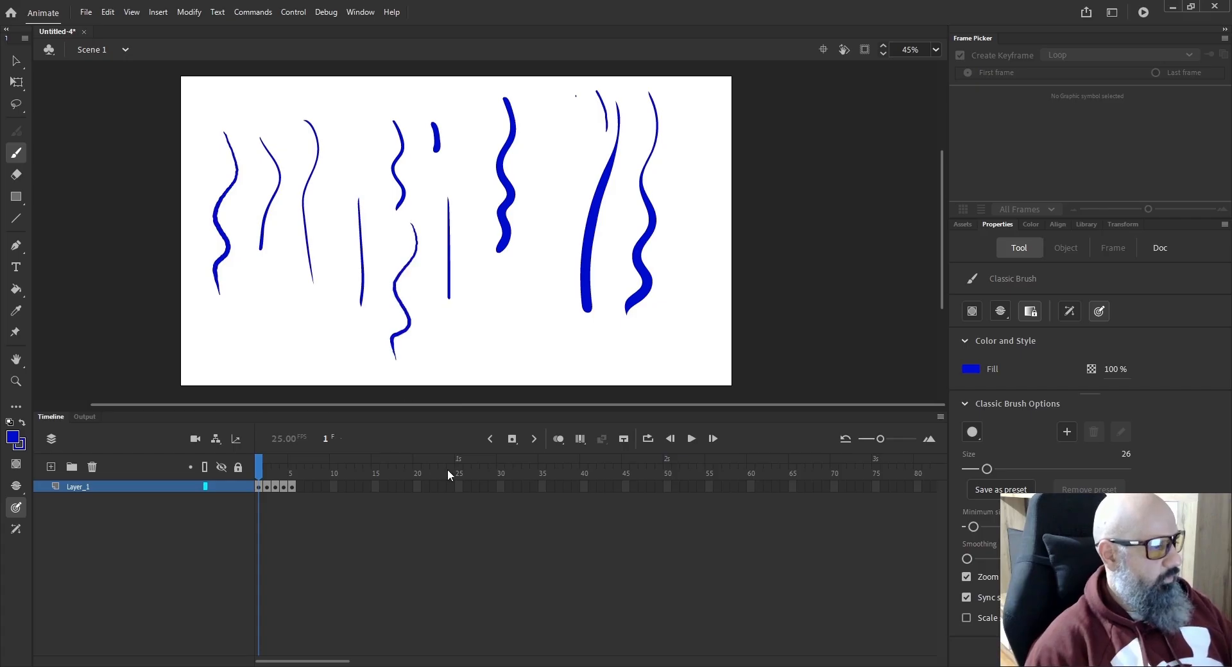
left_click_drag(550, 163, 518, 336)
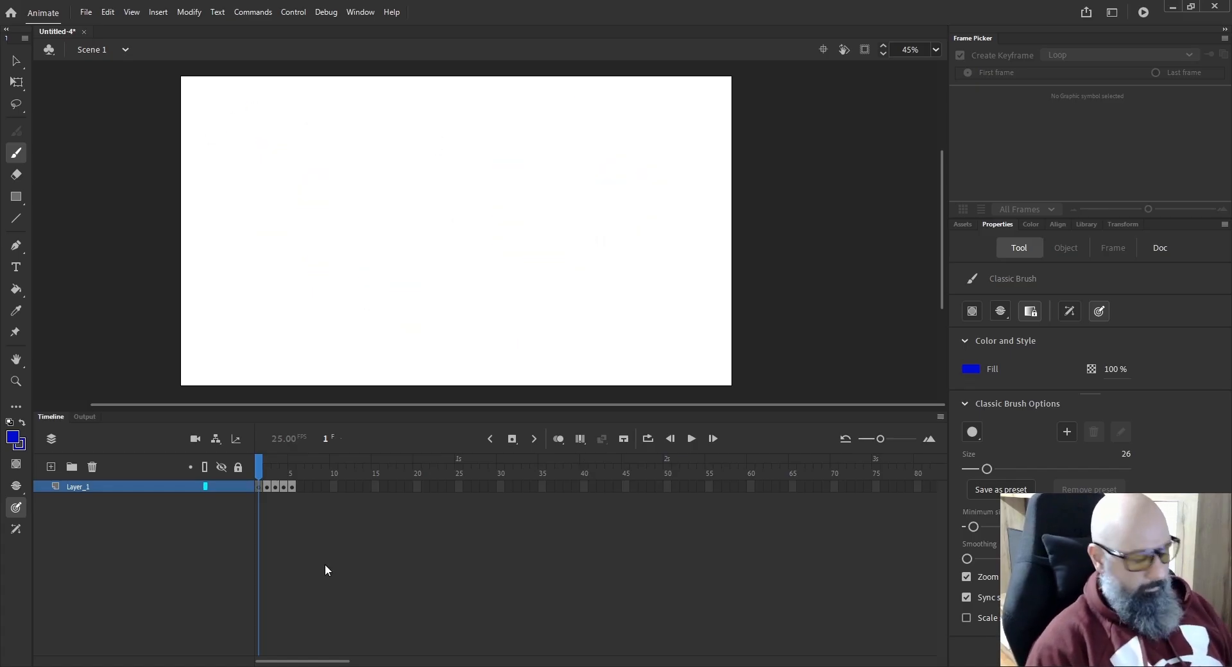
Switch Zoom size with stage off and on again, and paint one wavy stroke at 90% zoom and three at 45%.
left_click(968, 577)
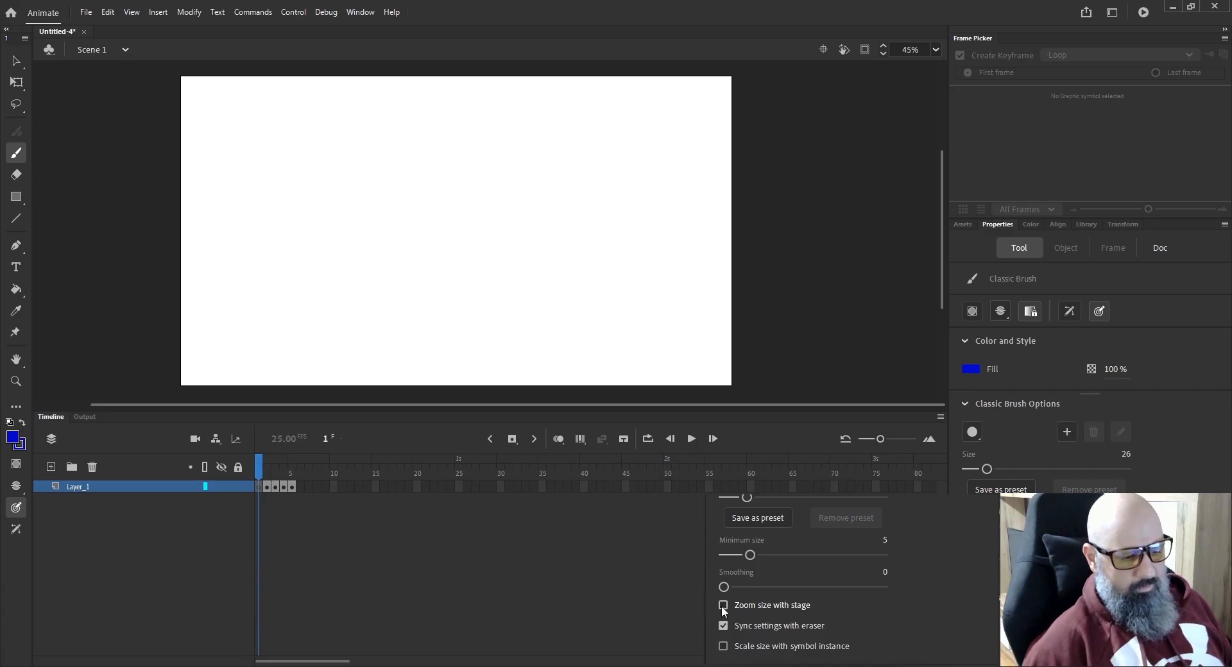
left_click(722, 607)
key("ctrl+equal")
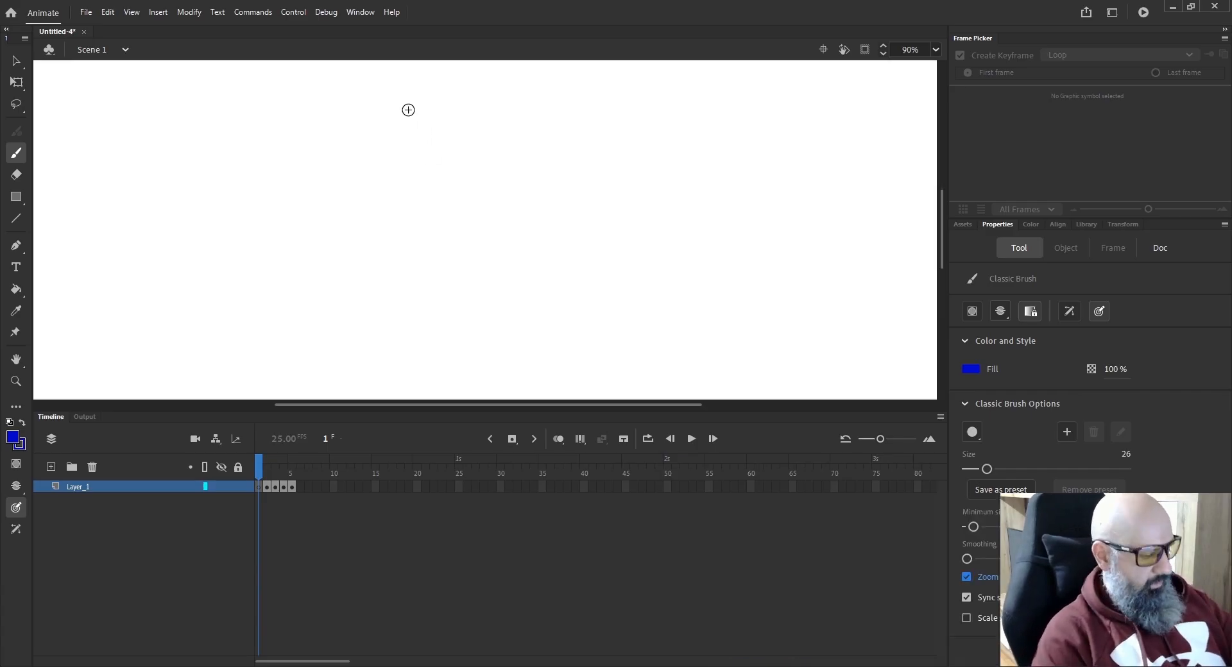
left_click_drag(408, 110, 414, 324)
key("ctrl+minus")
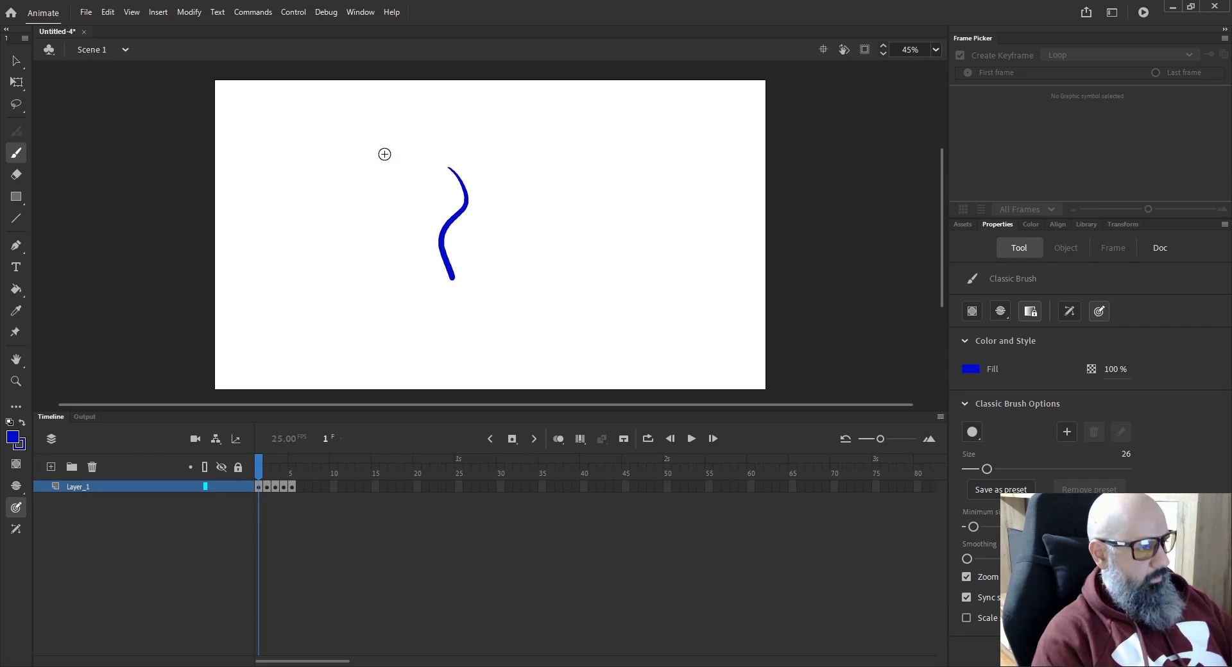
left_click_drag(393, 165, 402, 289)
mouse_move(513, 169)
left_mouse_down()
mouse_move(526, 179)
mouse_move(528, 296)
left_mouse_up()
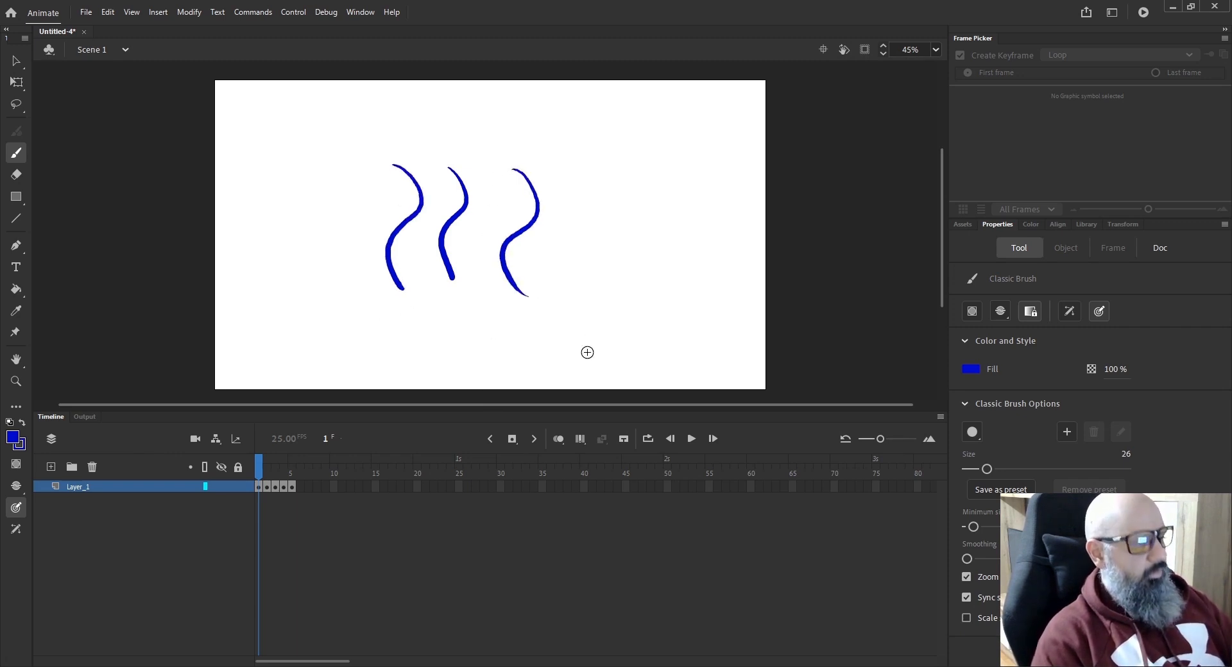
left_click_drag(579, 164, 594, 298)
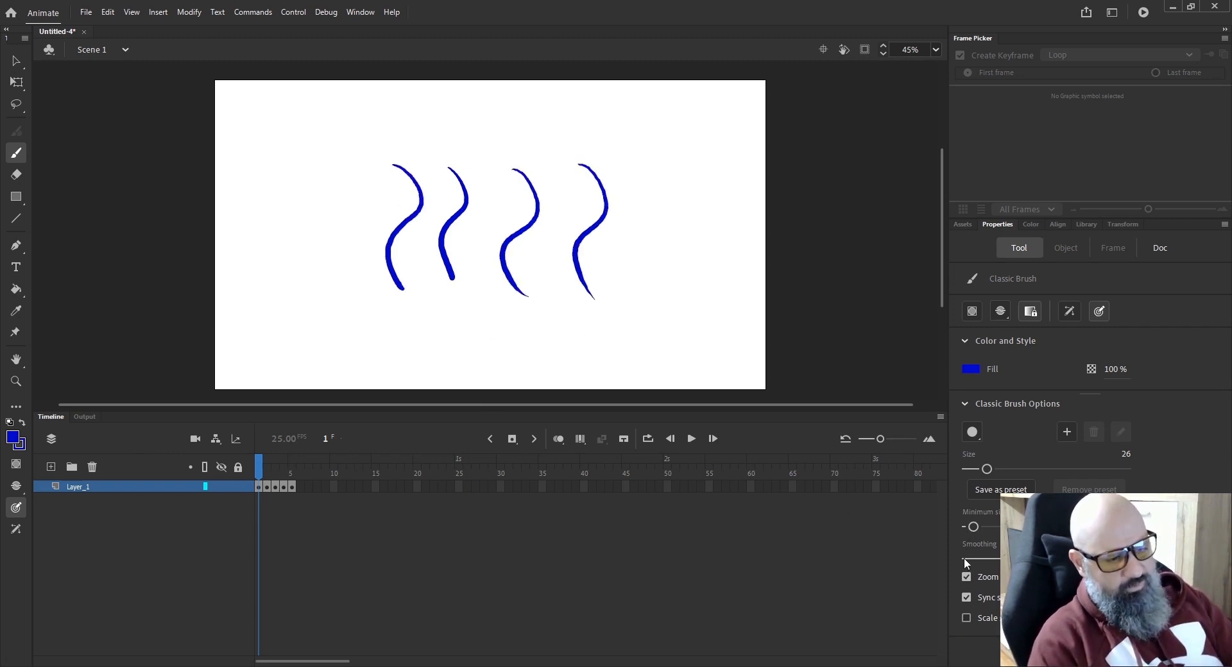
Clear the strokes from frame 1 and paint four side-by-side wavy strokes at successively lower zoom levels down to 22%.
left_click(258, 486)
key("Delete")
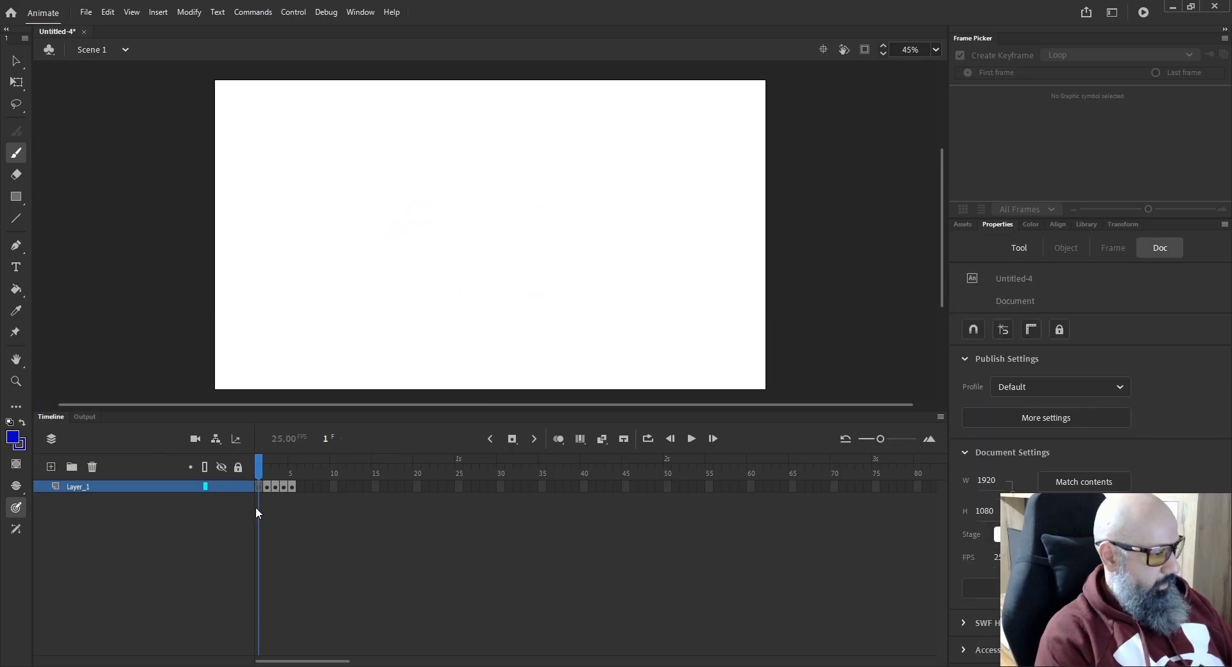
key("ctrl+equal")
key("ctrl+equal")
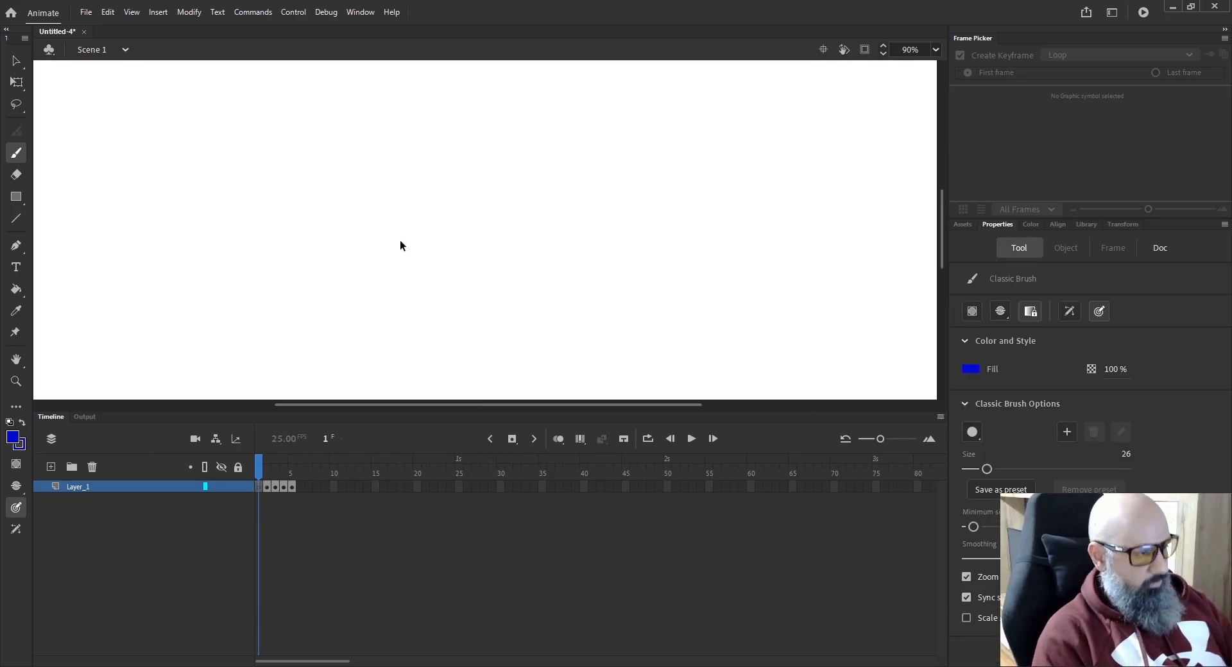
mouse_move(427, 103)
left_mouse_down()
mouse_move(457, 132)
mouse_move(424, 299)
left_mouse_up()
key("ctrl+minus")
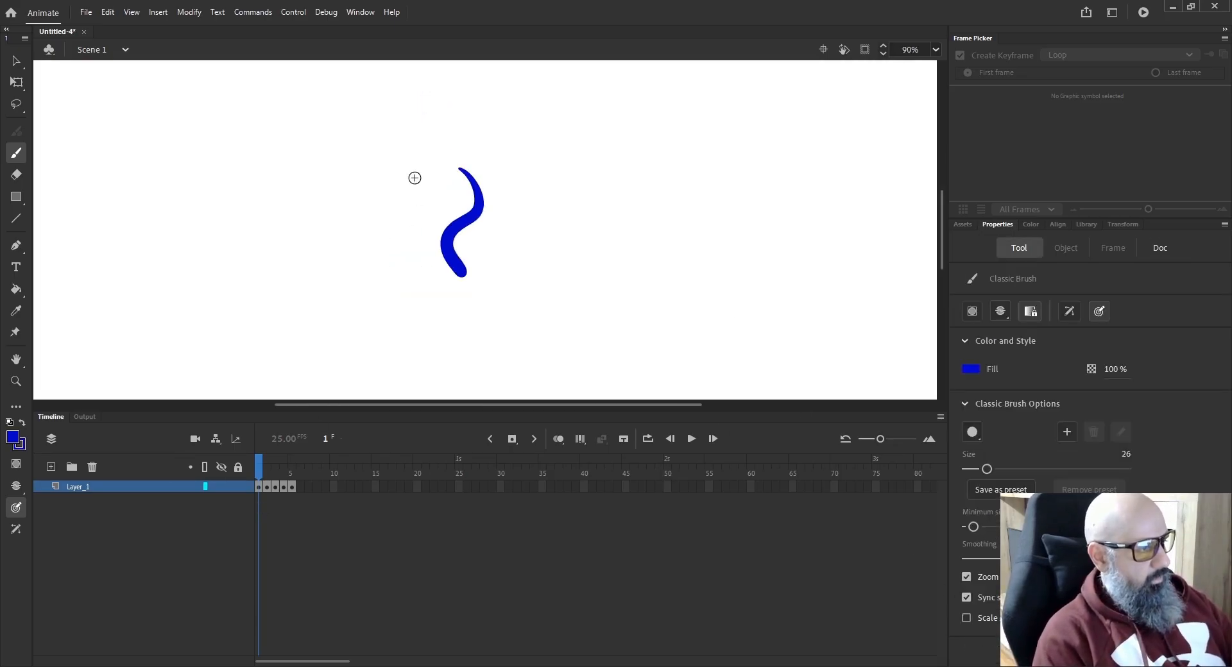
left_click_drag(409, 169, 417, 273)
key("ctrl+minus")
left_click_drag(413, 199, 426, 264)
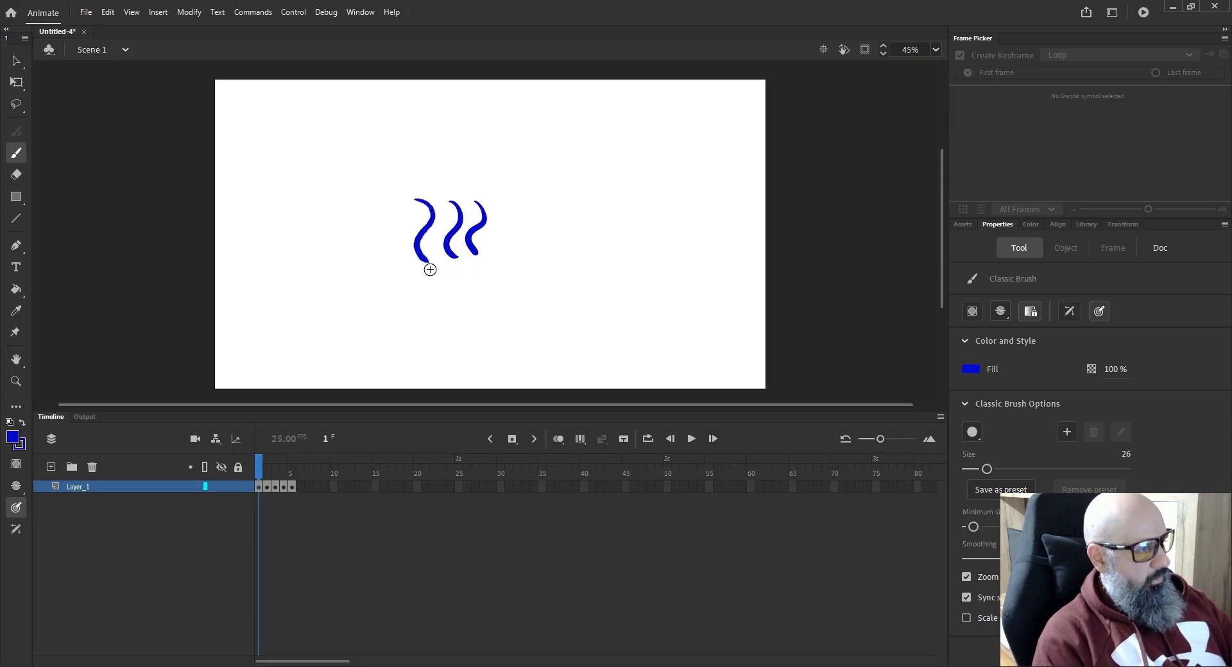
key("ctrl+minus")
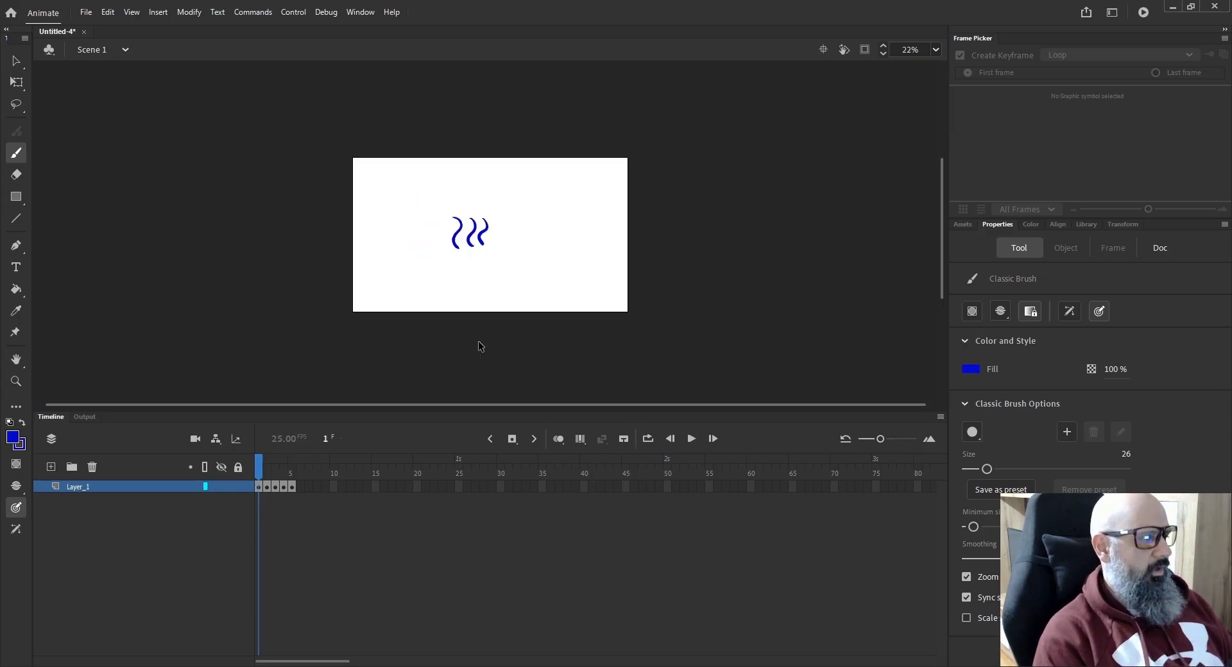
left_click_drag(442, 226, 443, 253)
Compare the thickness of the four wavy strokes at different zoom levels and clear them from frame 1.
key("ctrl+equal")
key("ctrl+equal")
key("ctrl+equal")
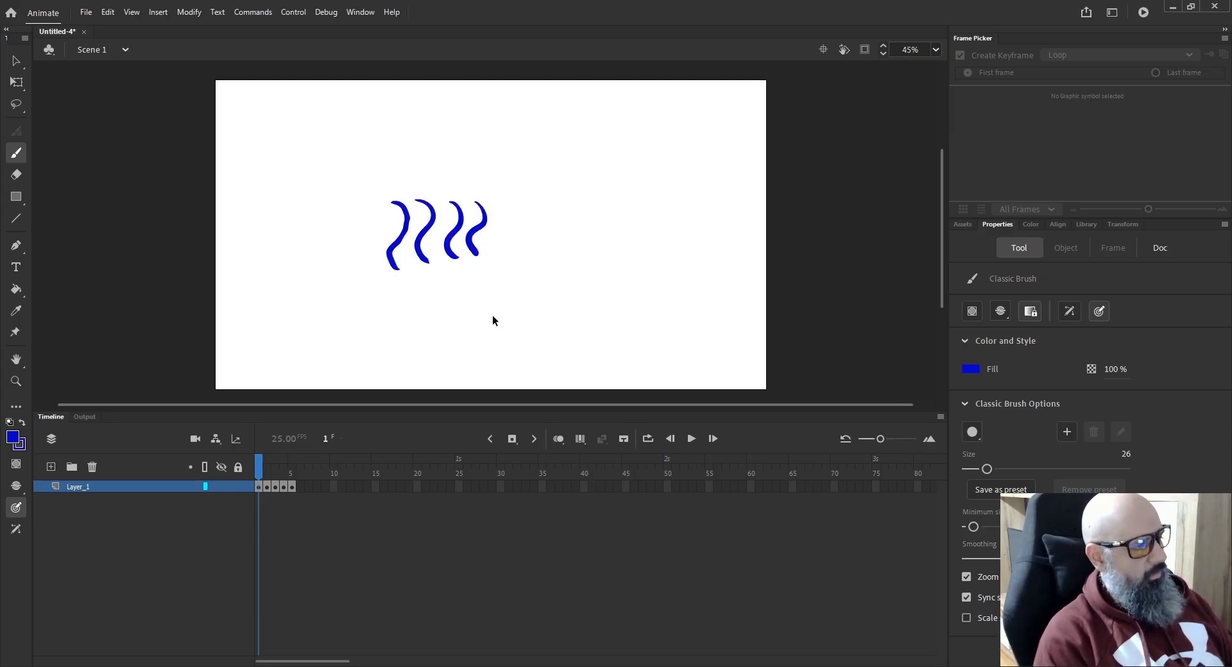
key("ctrl+minus")
key("ctrl+minus")
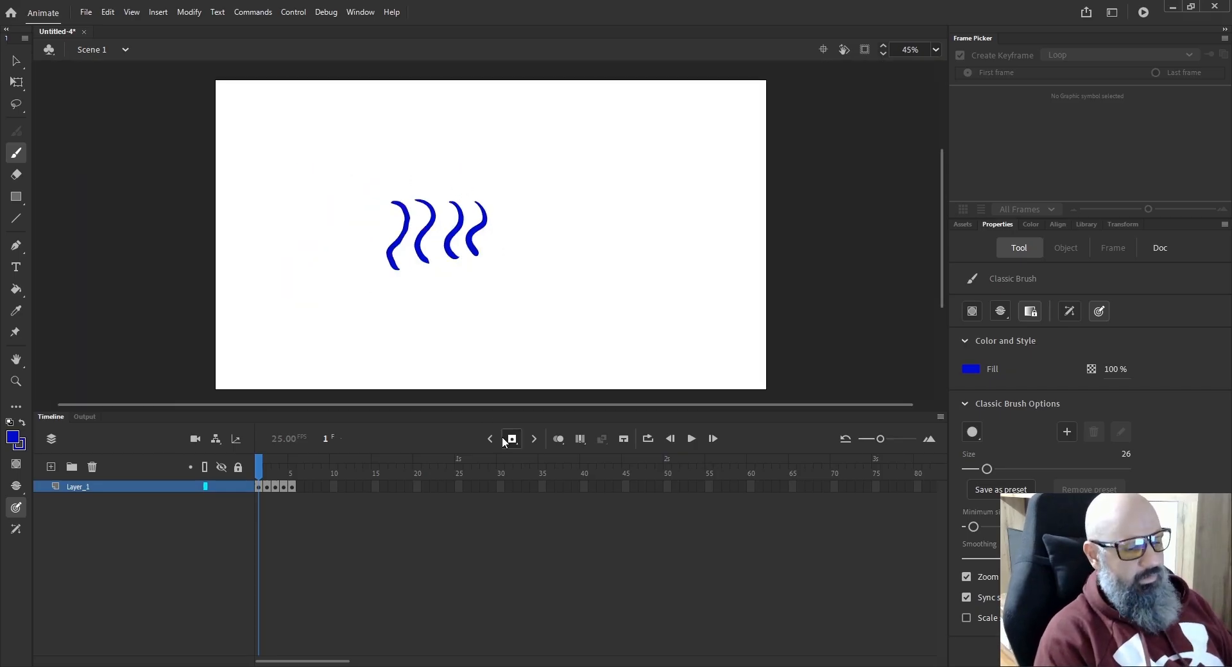
left_click(258, 487)
key("Delete")
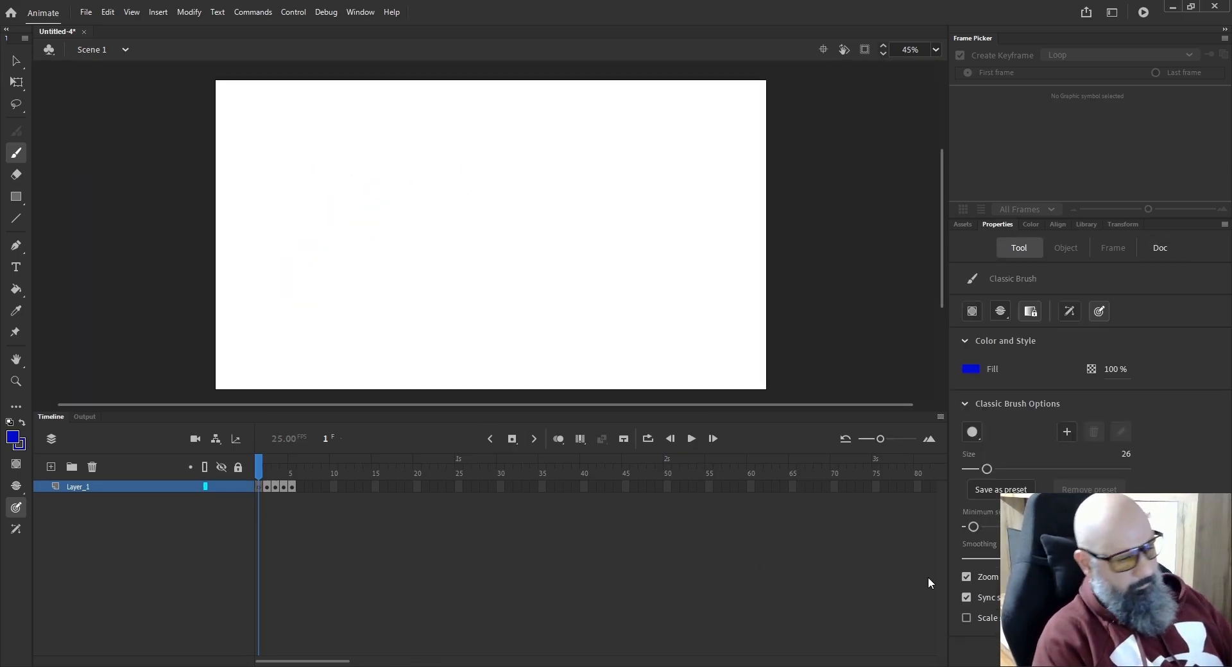
Turn off Zoom size with stage and paint one wavy stroke each at 45%, at a closer zoom and at 11%.
mouse_move(341, 157)
left_mouse_down()
mouse_move(364, 170)
mouse_move(360, 261)
left_mouse_up()
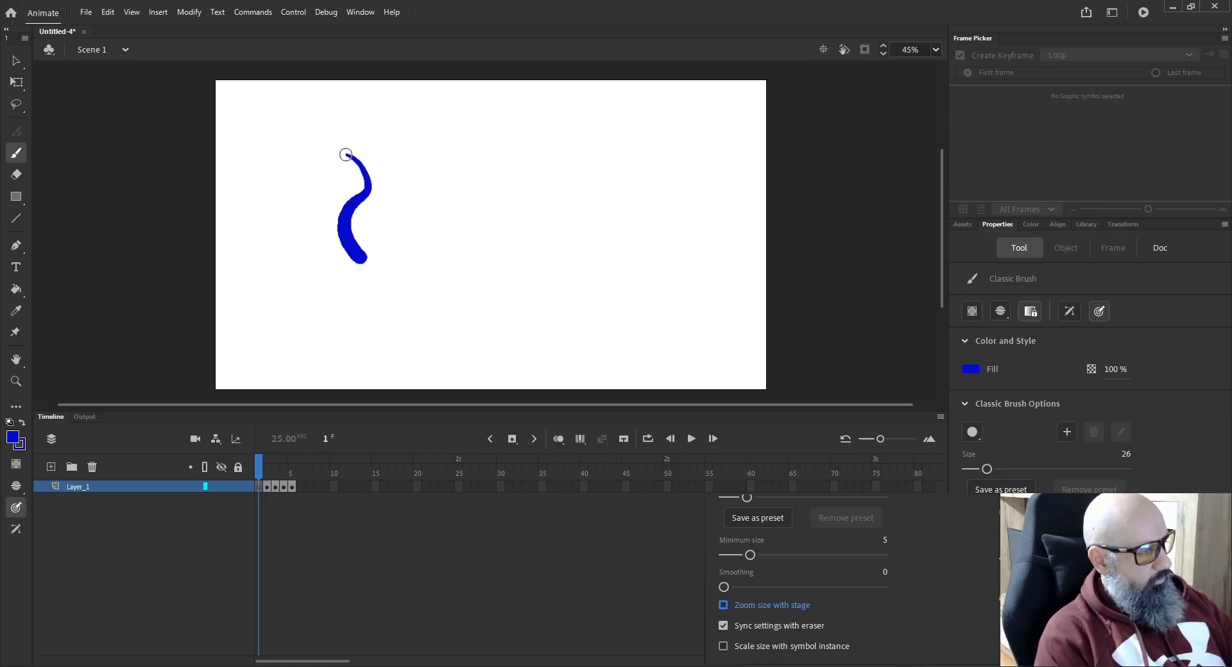
key("ctrl+equal")
key("ctrl+equal")
mouse_move(299, 88)
left_mouse_down()
mouse_move(324, 107)
mouse_move(311, 152)
mouse_move(335, 266)
left_mouse_up()
key("ctrl+minus")
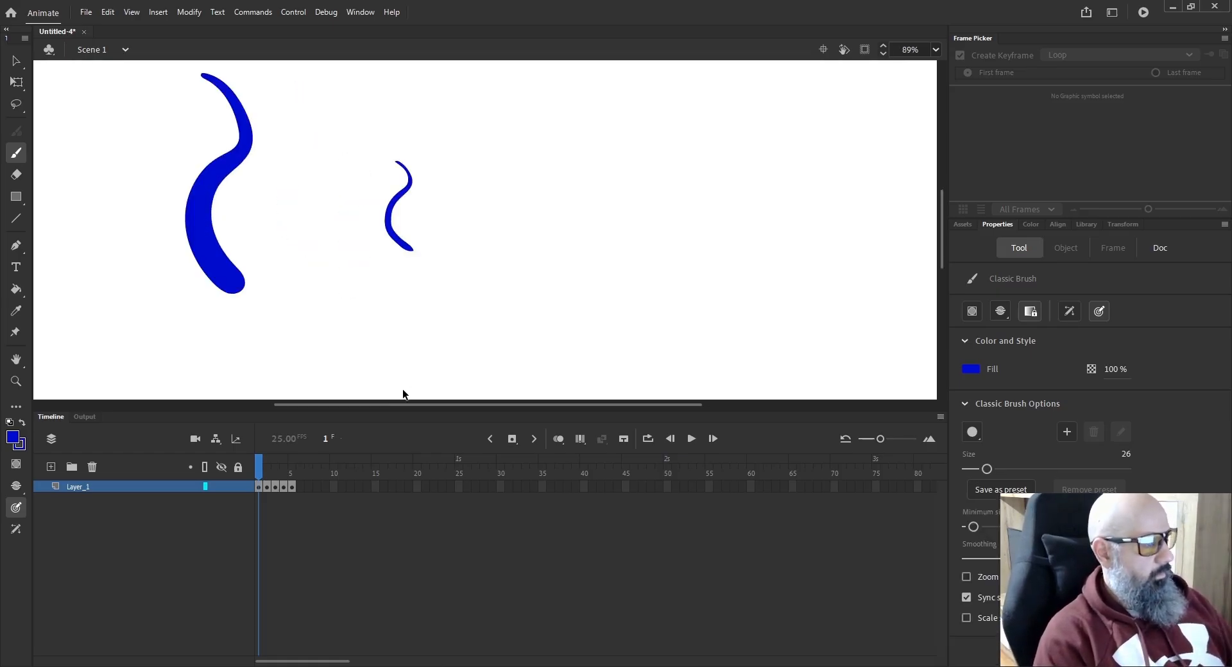
key("ctrl+minus")
key("ctrl+minus")
key("ctrl+minus")
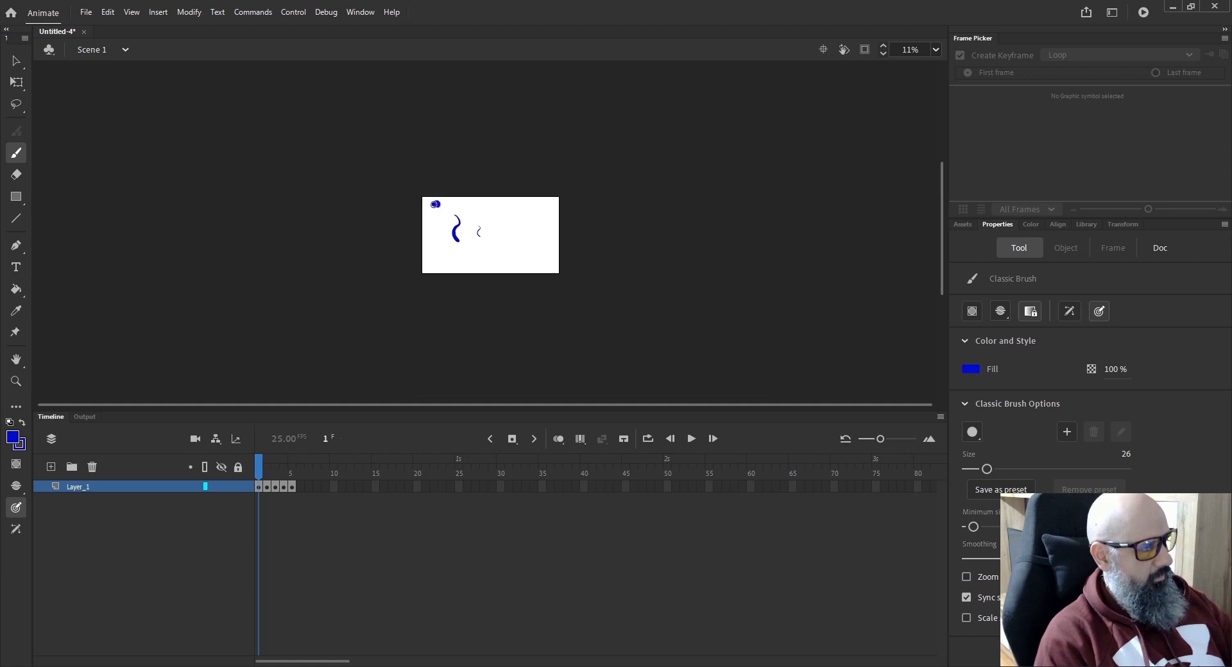
left_click_drag(435, 204, 438, 252)
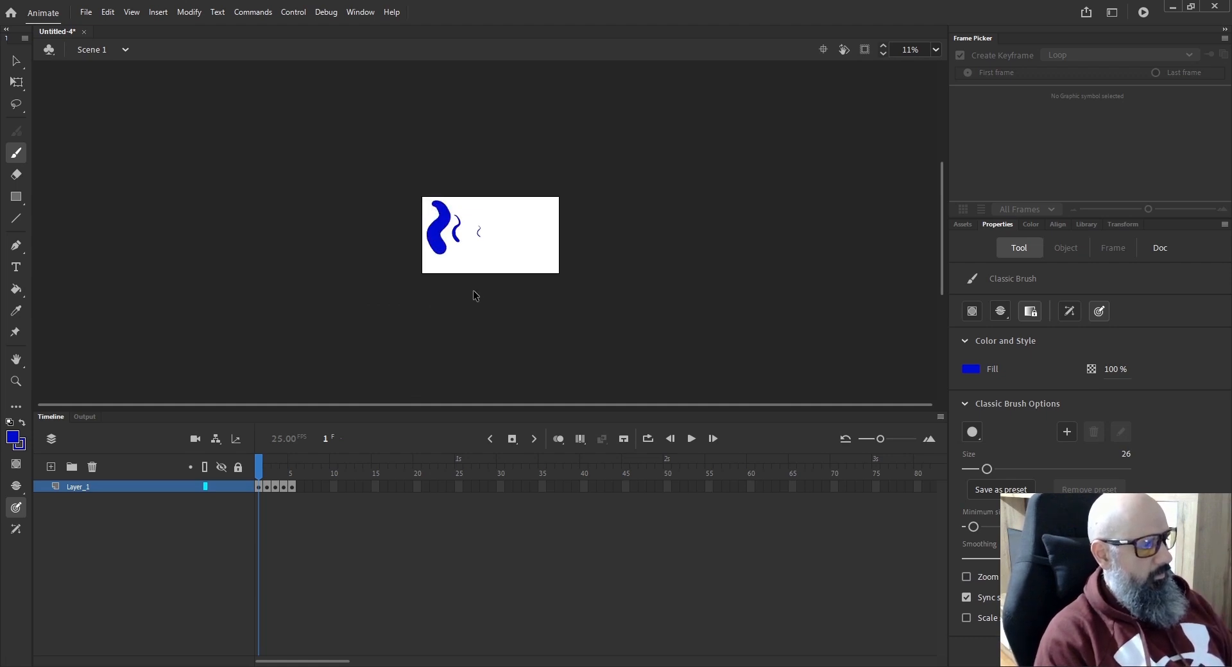
Delete the thick, medium and small wavy strokes from the stage one by one with the Selection tool.
key("ctrl+equal")
key("ctrl+equal")
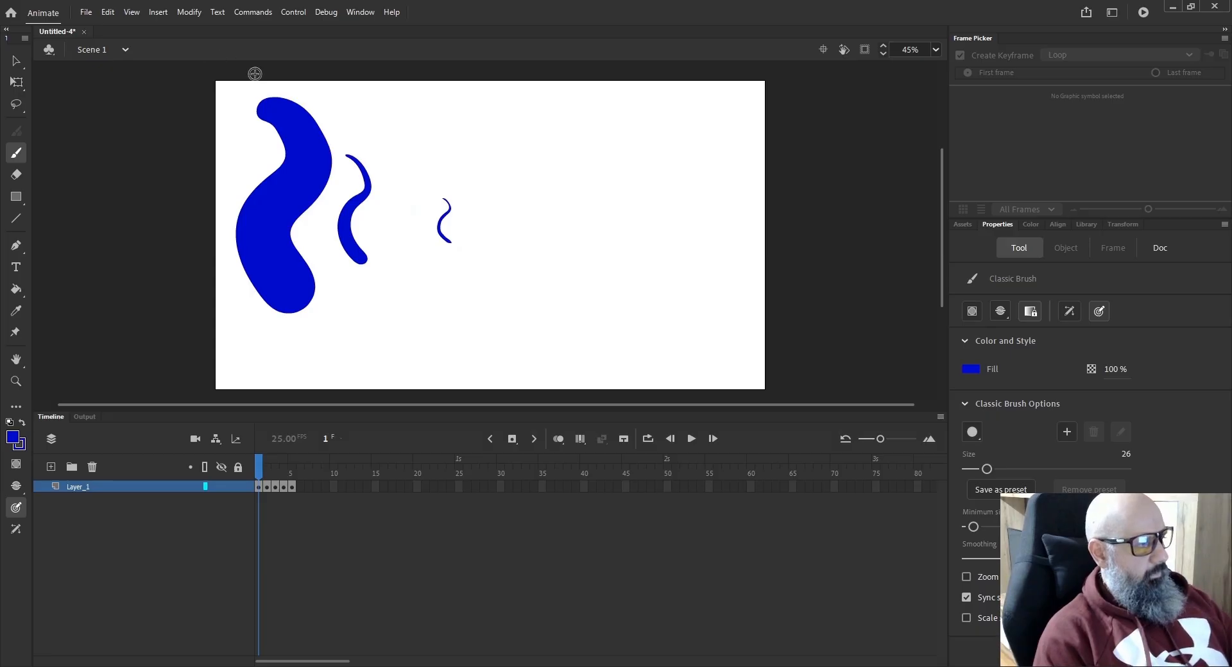
key("v")
left_click(282, 236)
key("Delete")
left_click(351, 246)
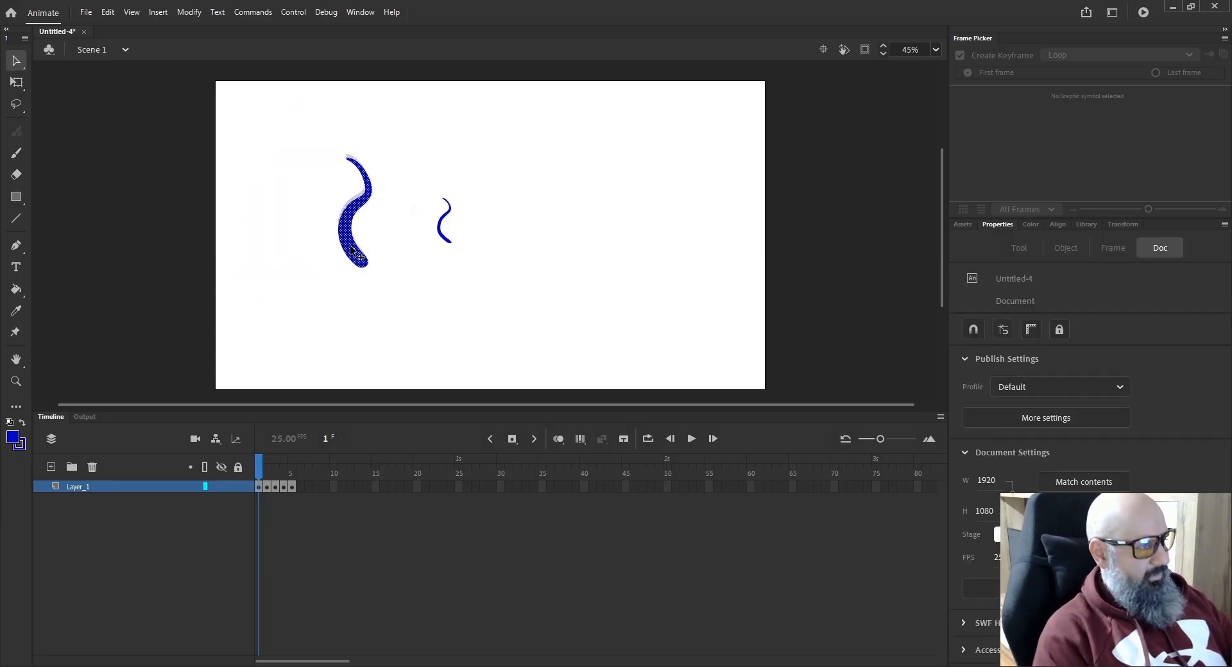
key("Delete")
left_click(441, 233)
key("Delete")
Paint four wavy strokes with the Classic Brush, one at each successive zoom level of 179%, 89%, 45% and 22%.
key("ctrl+equal")
key("ctrl+equal")
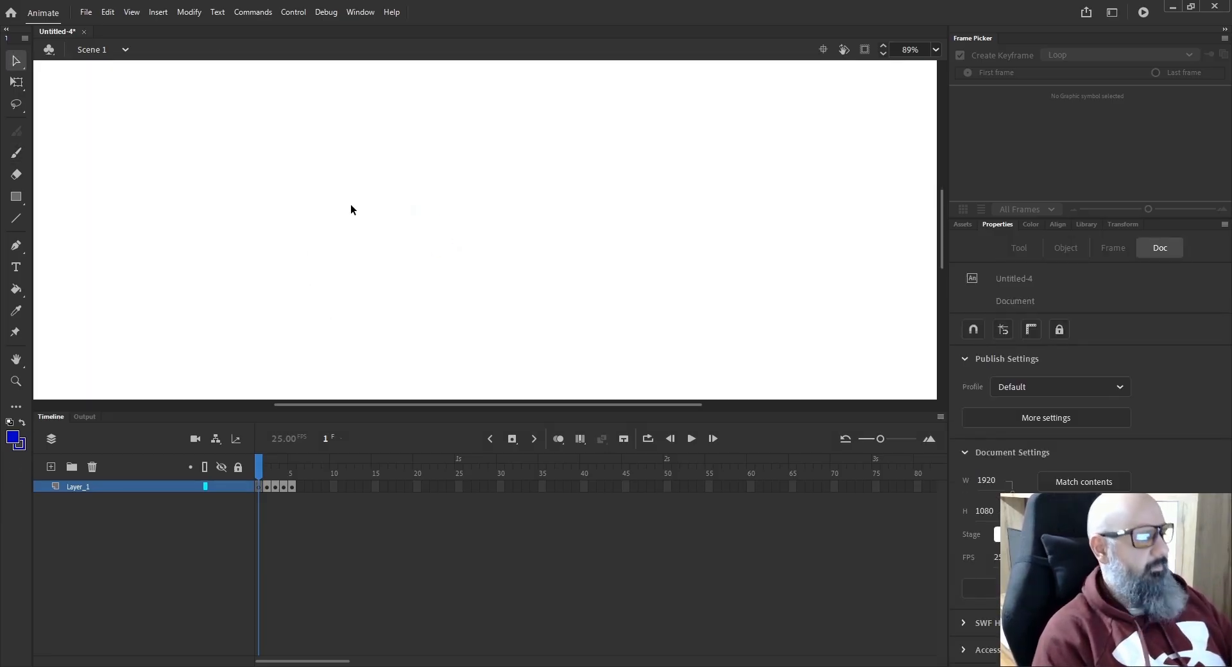
key("b")
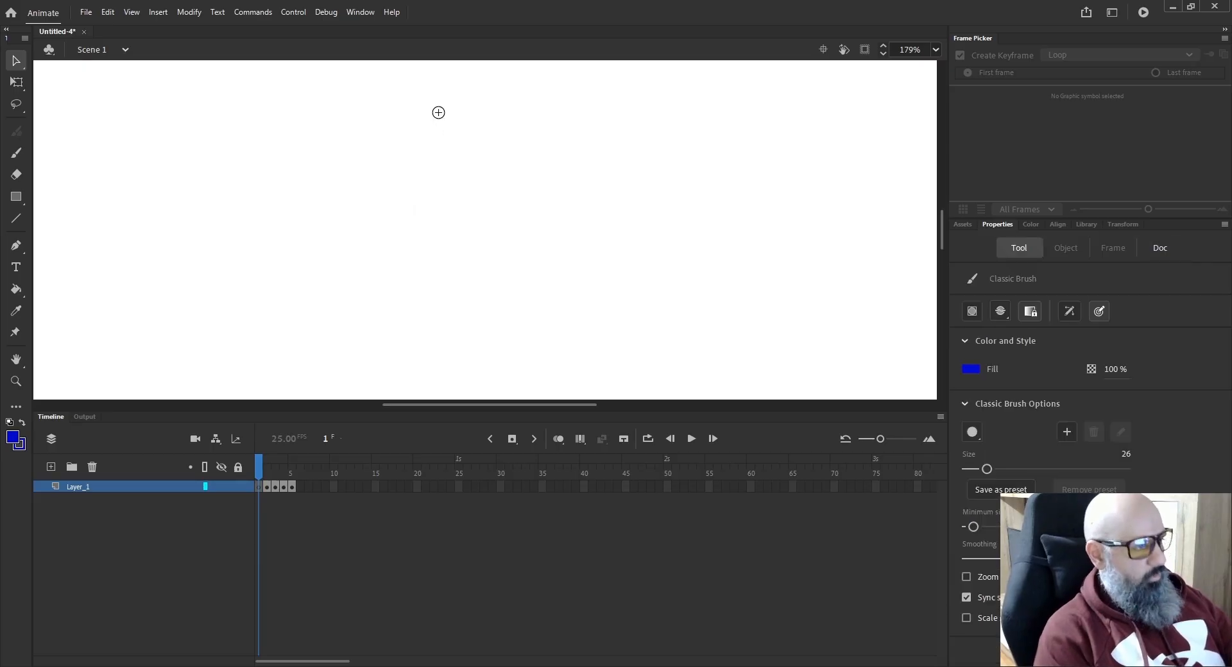
mouse_move(437, 113)
left_mouse_down()
mouse_move(469, 144)
mouse_move(467, 282)
left_mouse_up()
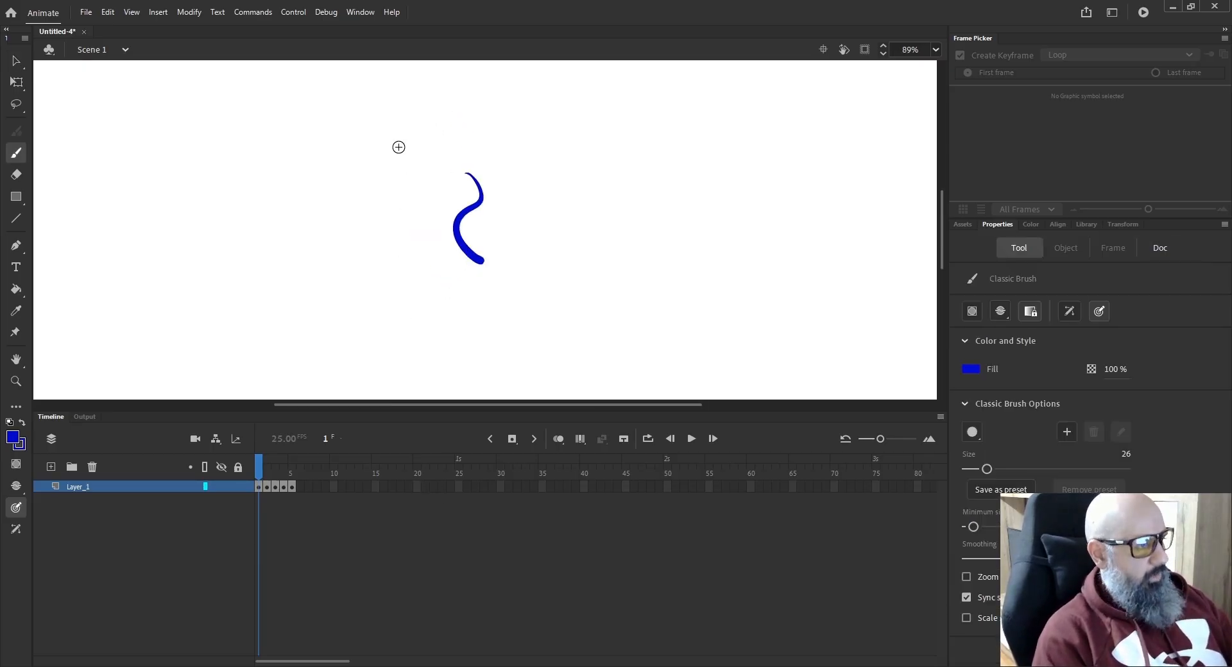
left_click_drag(398, 146, 416, 275)
key("ctrl+minus")
mouse_move(394, 157)
left_mouse_down()
mouse_move(425, 186)
mouse_move(420, 274)
left_mouse_up()
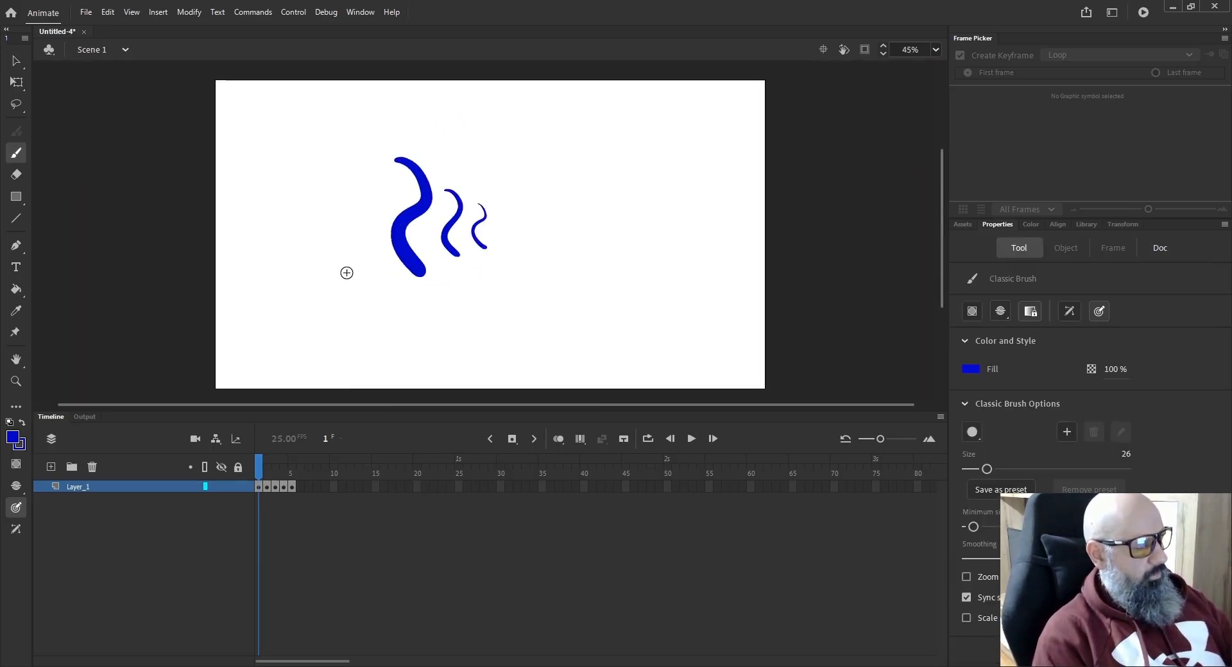
key("ctrl+minus")
mouse_move(396, 175)
left_mouse_down()
mouse_move(393, 243)
mouse_move(416, 263)
left_mouse_up()
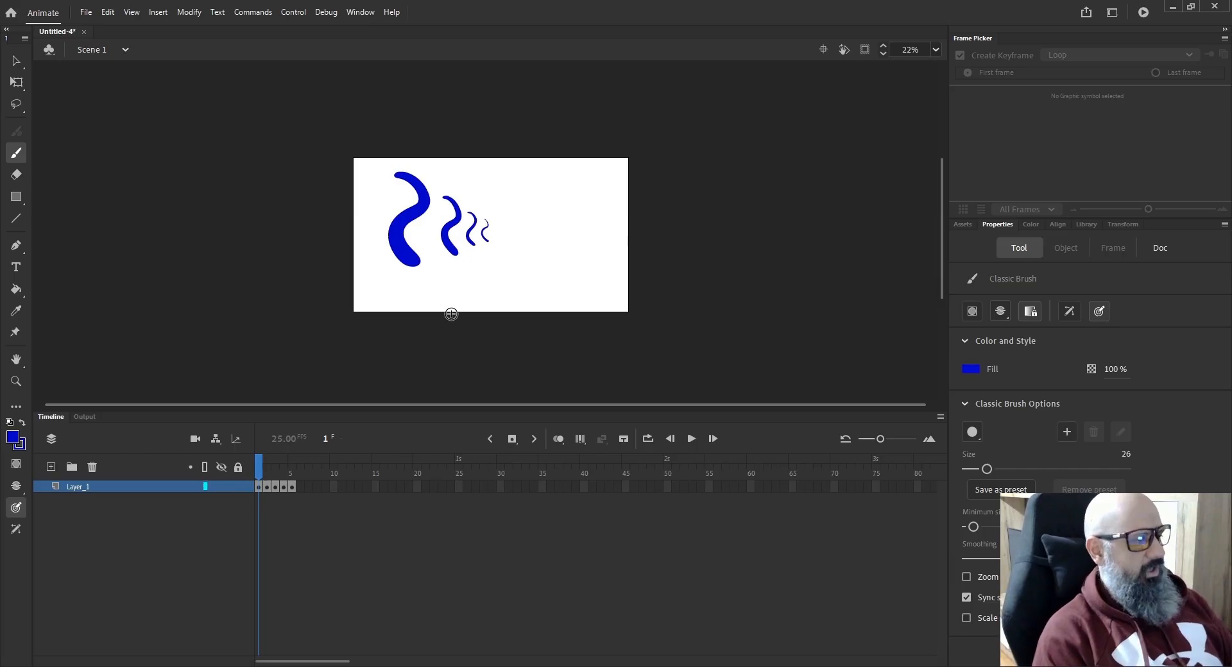
Select and delete each of the four wavy strokes, from the thickest to the thinnest, to empty the stage.
key("v")
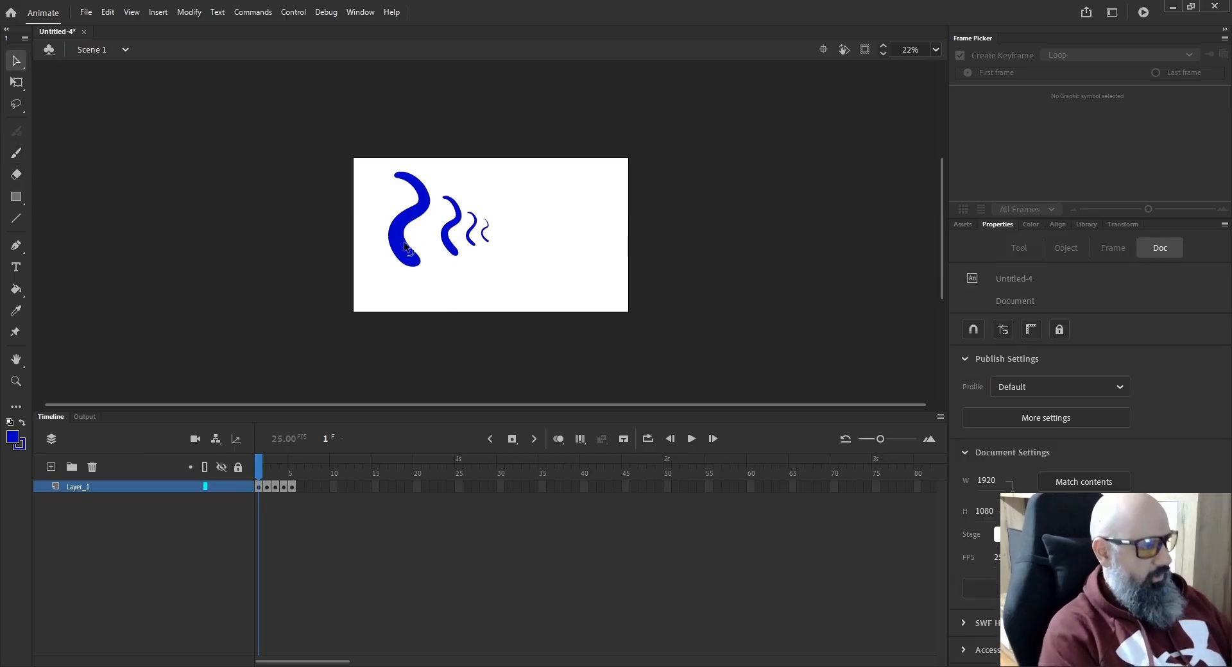
left_click(409, 250)
key("Delete")
left_click(449, 247)
key("Delete")
left_click(473, 243)
key("Delete")
left_click(486, 240)
key("Delete")
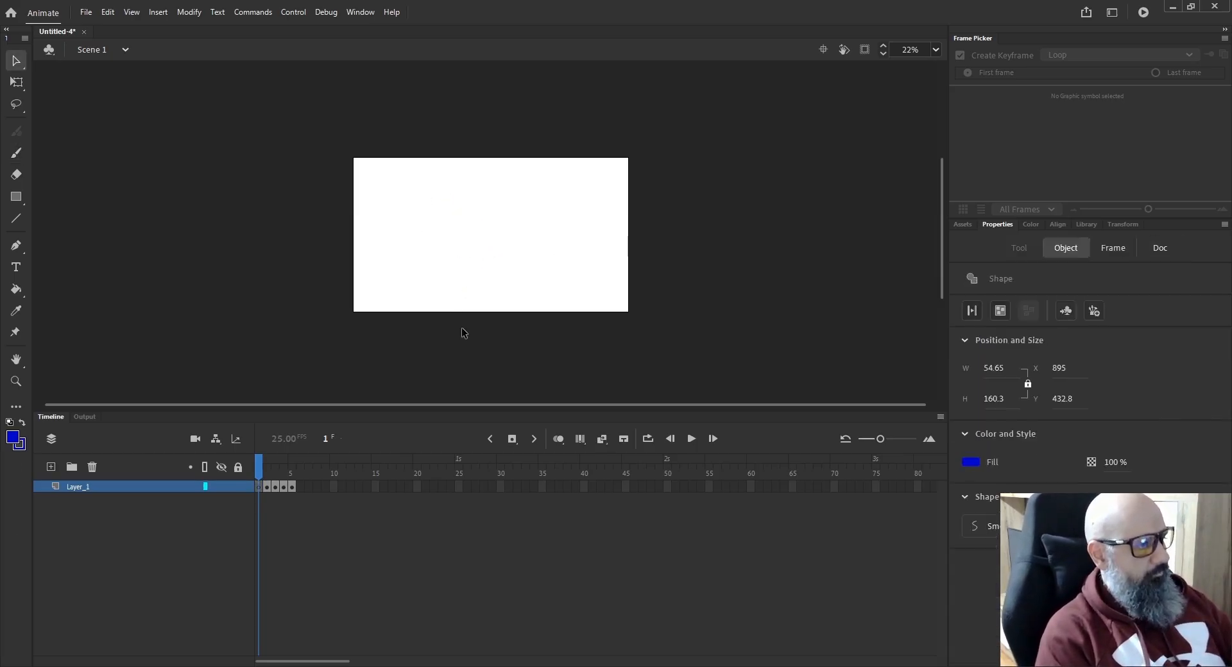
Turn Zoom size with stage back on and paint a small filled round pupil with a white highlight at 89% zoom.
key("b")
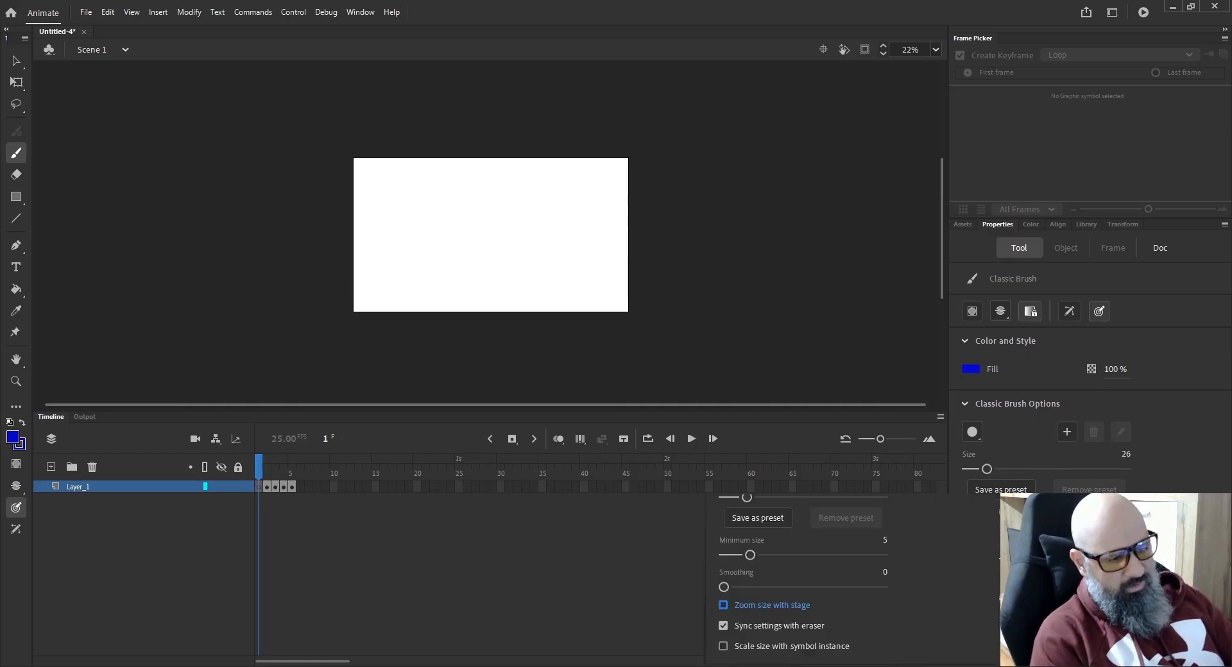
left_click(724, 606)
key("ctrl+equal")
key("ctrl+equal")
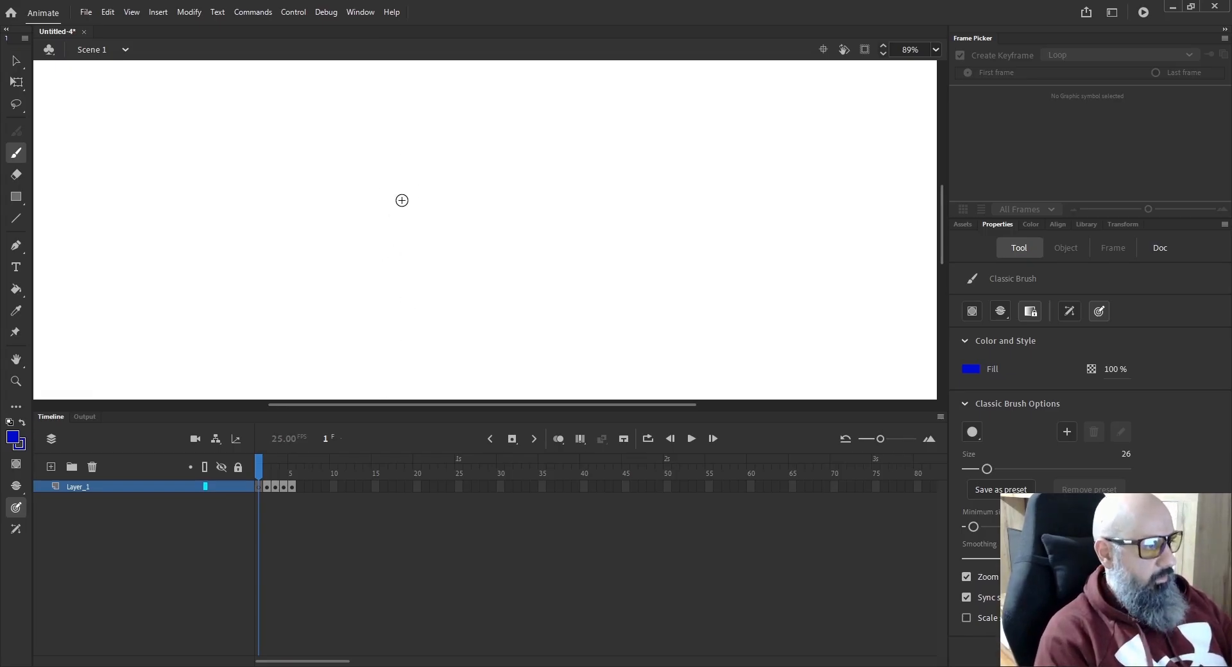
mouse_move(403, 188)
left_mouse_down()
mouse_move(425, 192)
mouse_move(420, 219)
mouse_move(420, 208)
left_mouse_up()
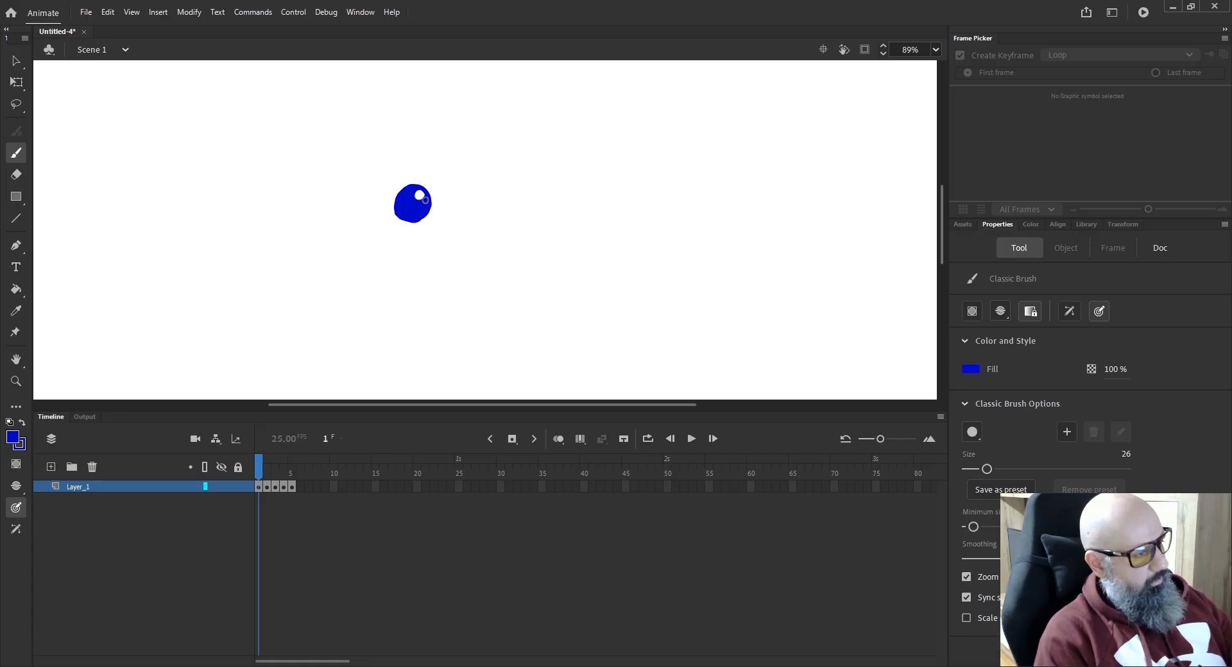
Paint a round eye outline around the pupil at 45% zoom, adding a lash line with short lashes and curved lid creases.
key("ctrl+minus")
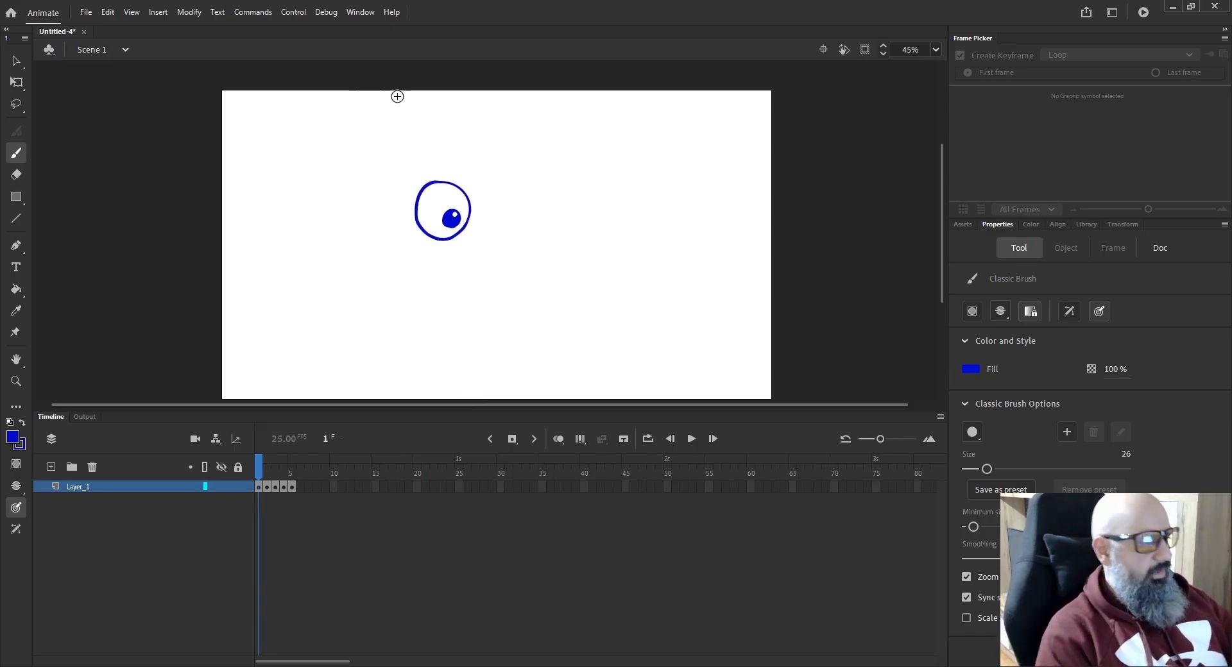
left_click_drag(437, 157, 388, 198)
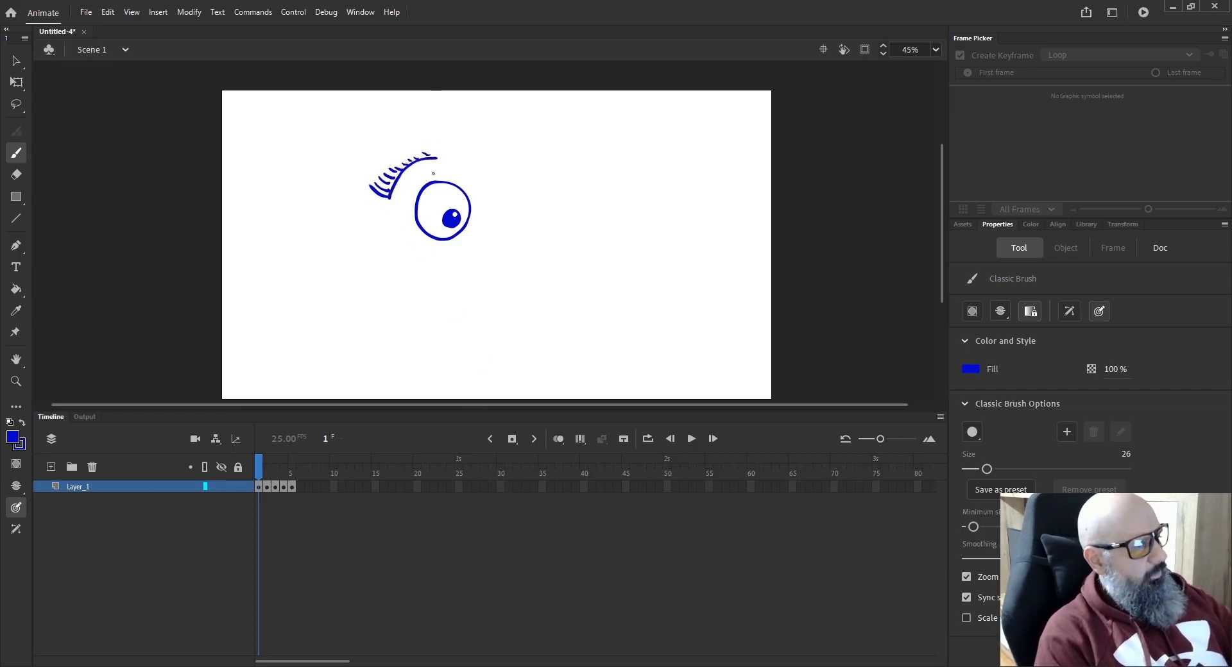
left_click_drag(435, 173, 403, 204)
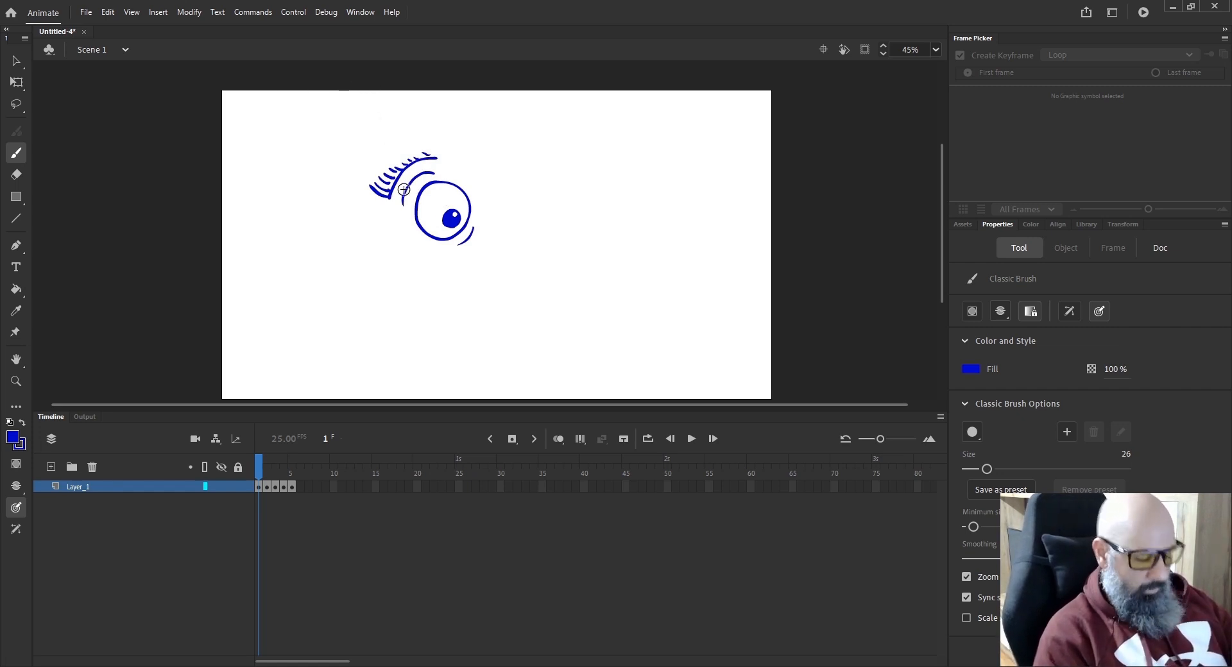
scroll(403, 190, "up", 5)
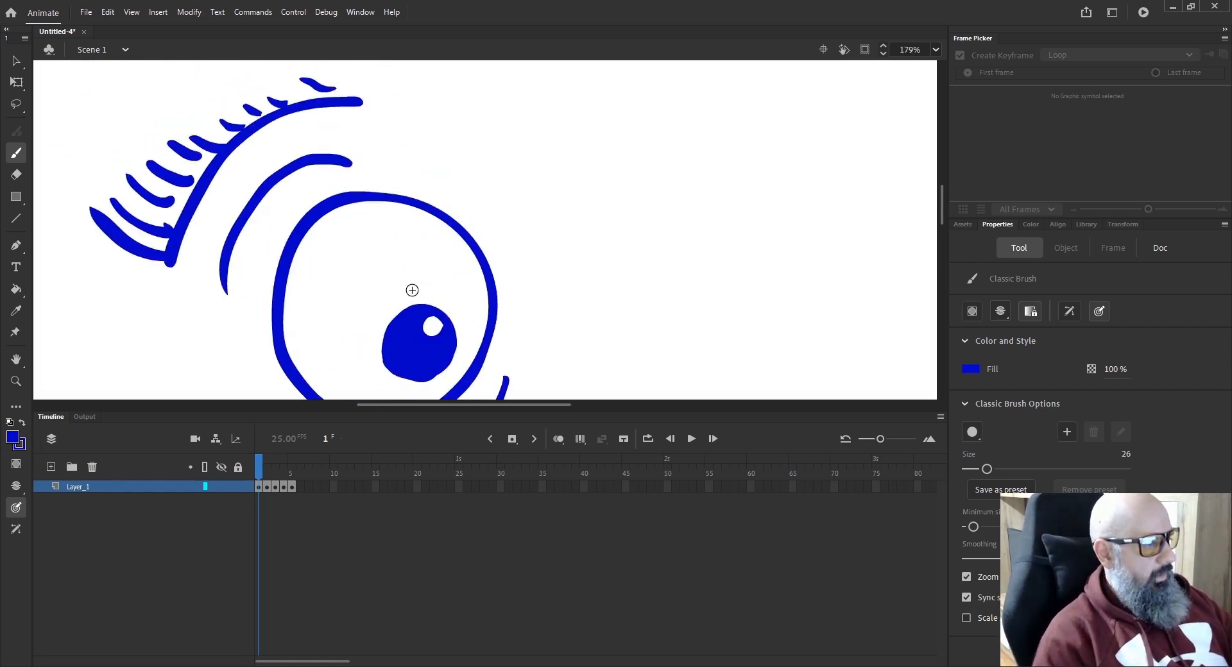
Paint short vein lines and small dots around the pupil inside the eye outline at 179% zoom.
mouse_move(405, 262)
left_mouse_down()
mouse_move(417, 294)
mouse_move(448, 298)
mouse_move(357, 287)
mouse_move(333, 248)
left_mouse_up()
left_click_drag(382, 290, 348, 293)
left_click_drag(389, 333, 404, 326)
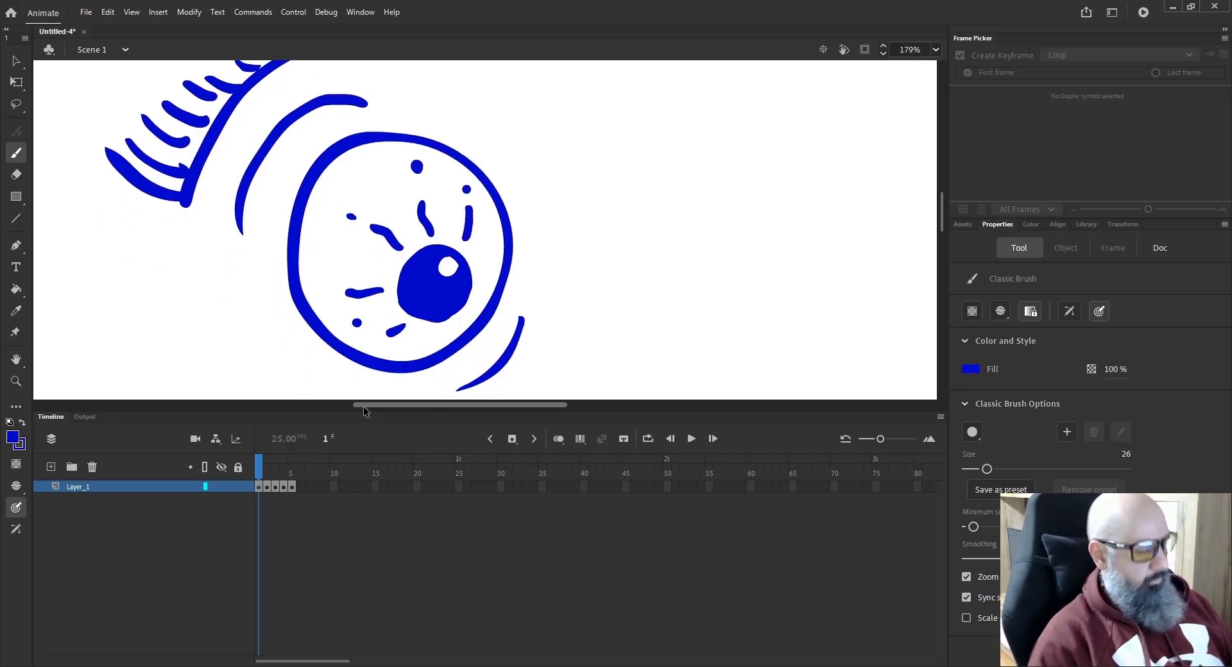
Examine the finished eye's stroke thickness by viewing it at 45%, 89% and 179% zoom.
scroll(363, 406, "down", 5)
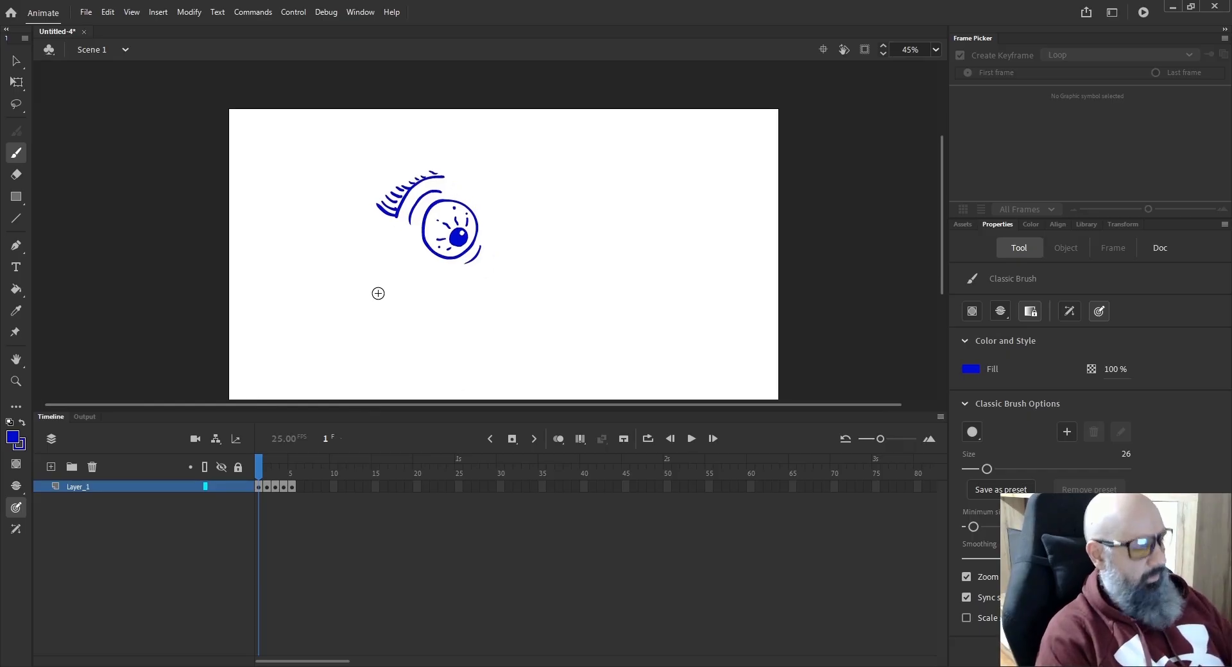
scroll(377, 292, "up", 5)
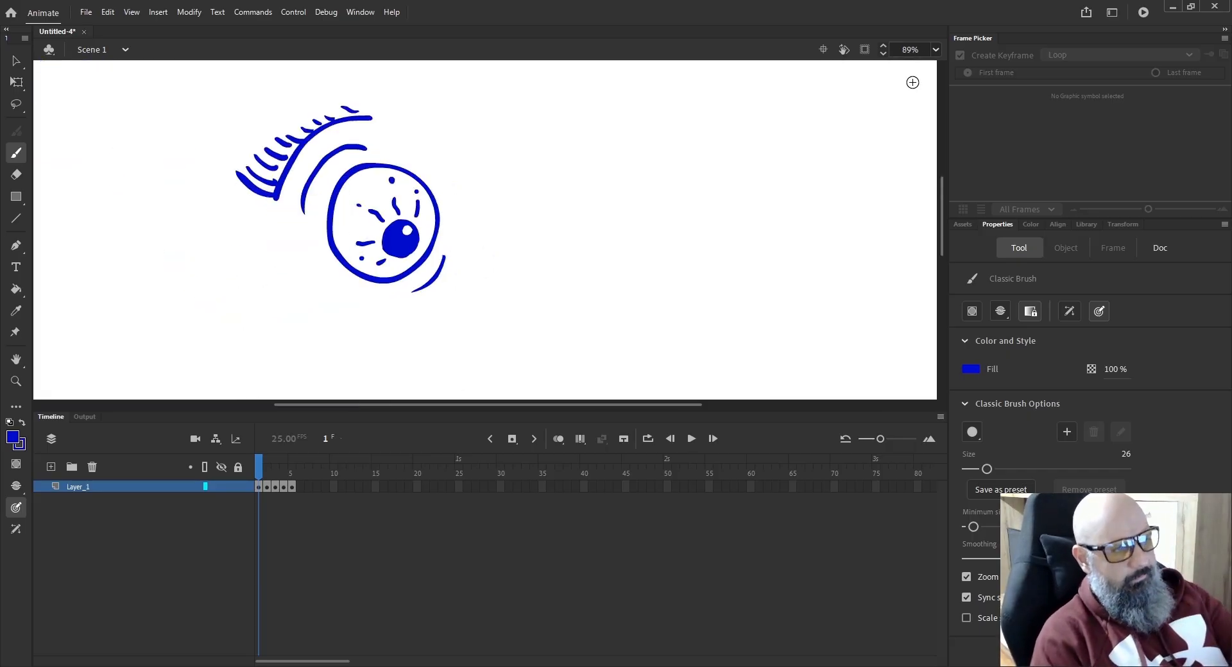
key("ctrl+minus")
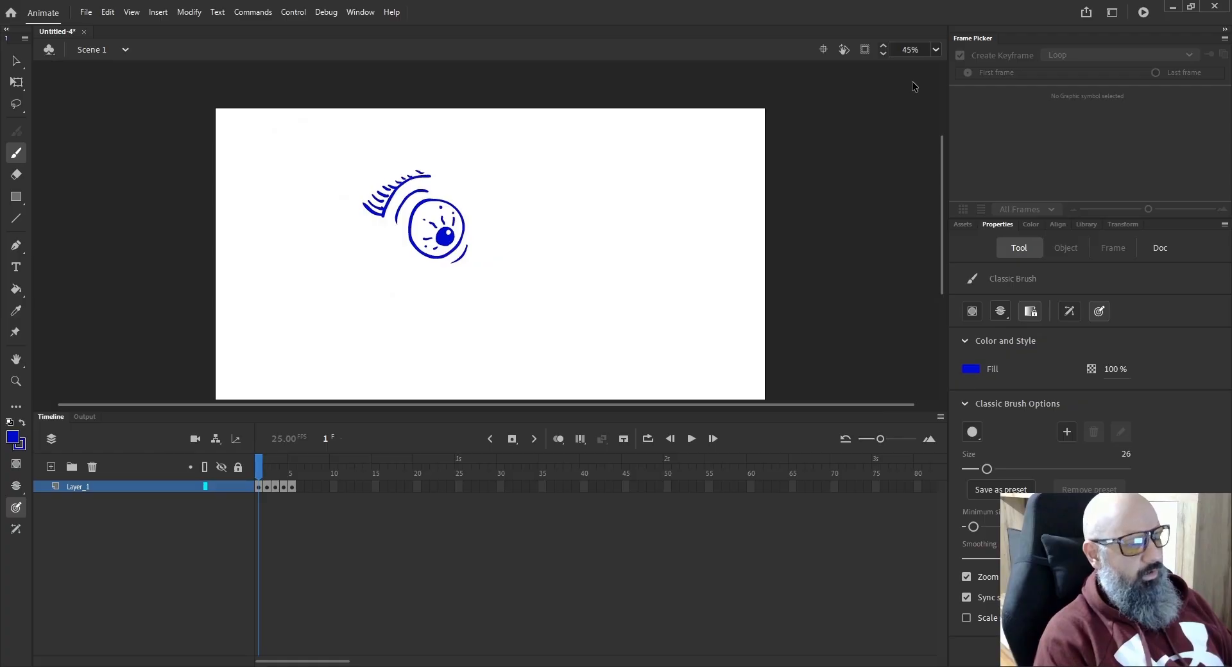
key("ctrl+equal")
key("ctrl+equal")
left_click_drag(114, 133, 242, 222)
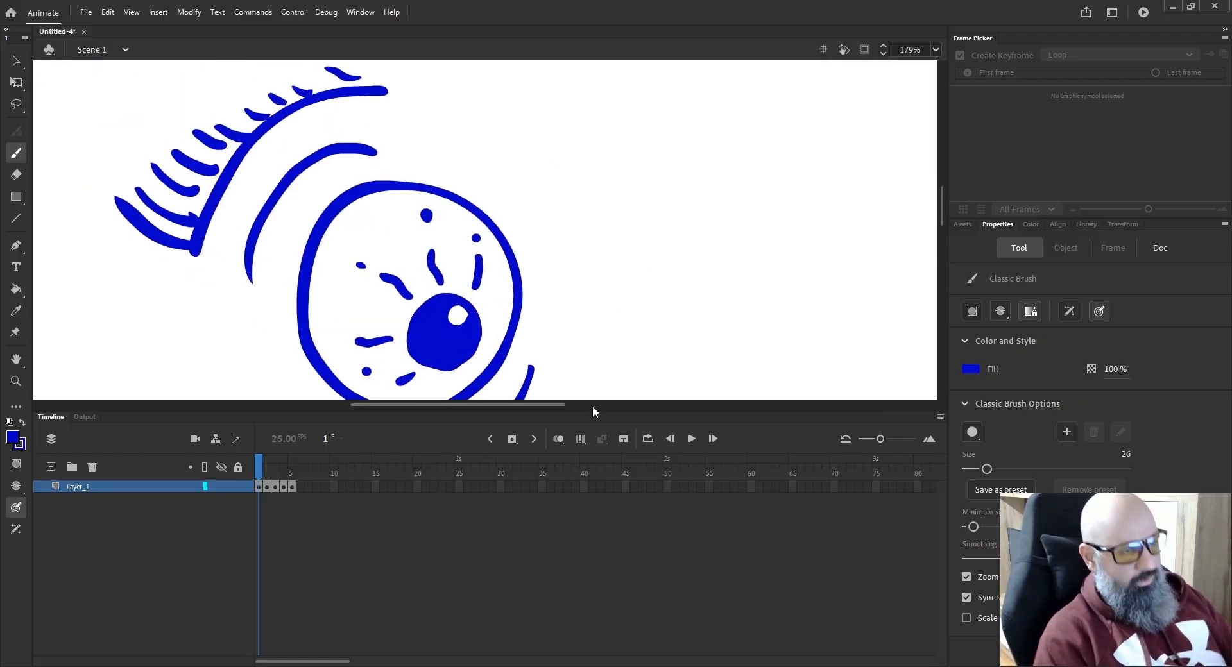
key("ctrl+minus")
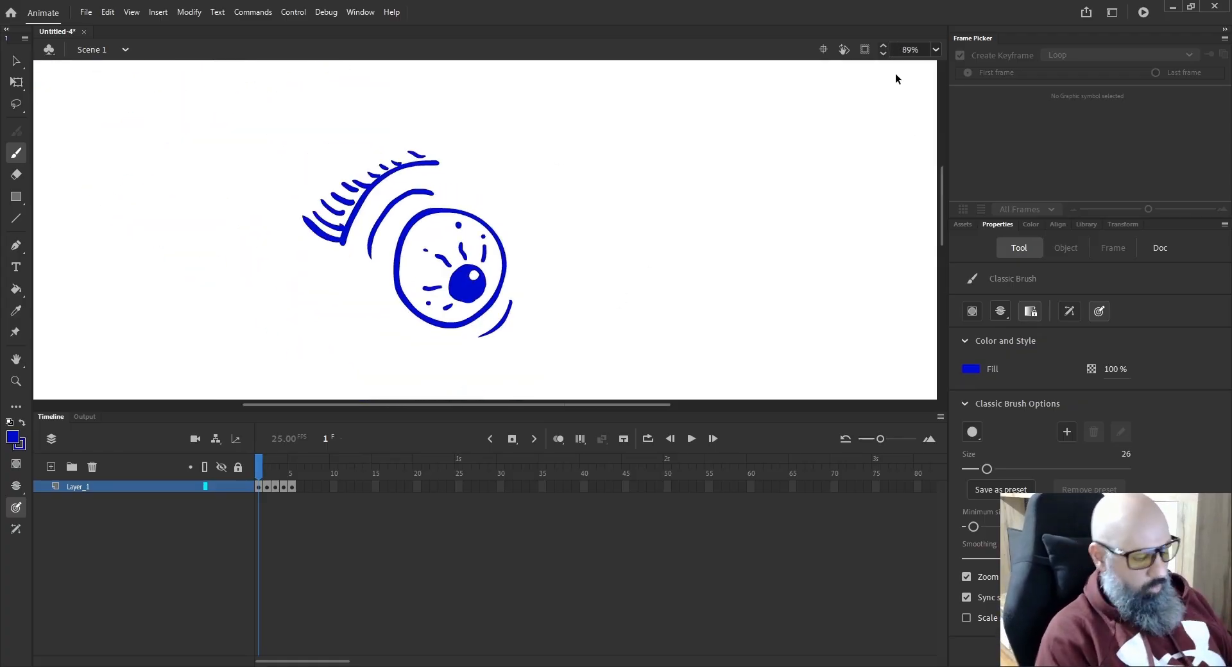
key("ctrl+minus")
left_click_drag(427, 310, 383, 265)
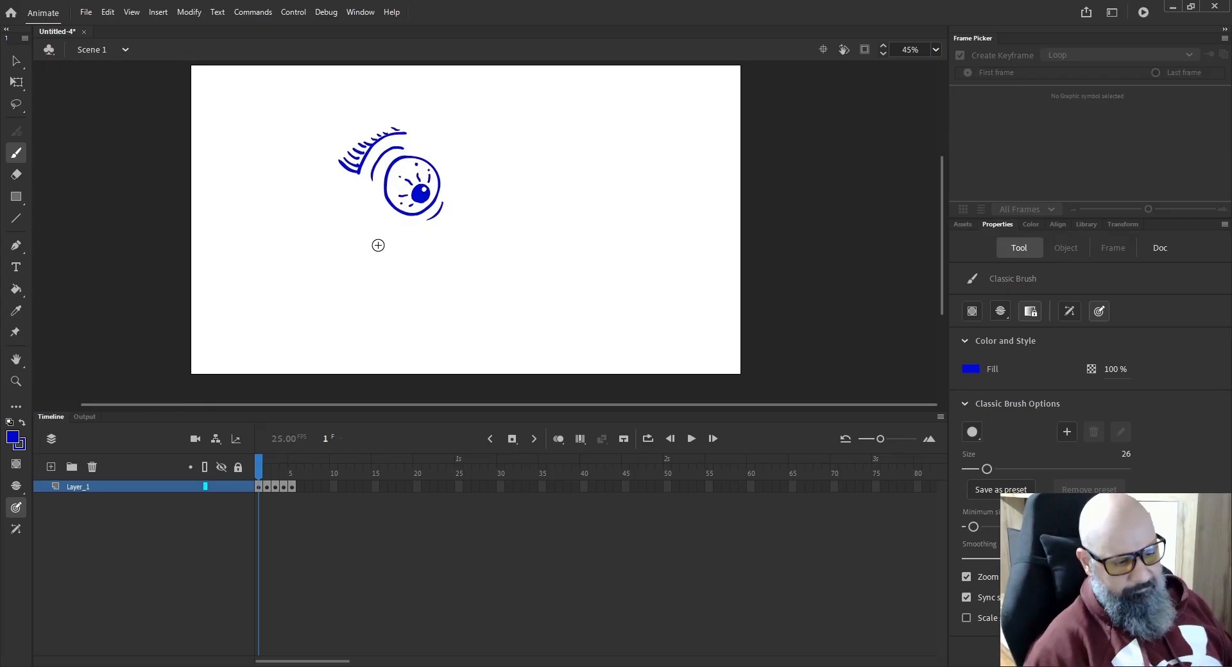
With Sync settings with eraser on, switch between the Eraser and the Classic Brush to compare their size settings.
left_click(963, 596)
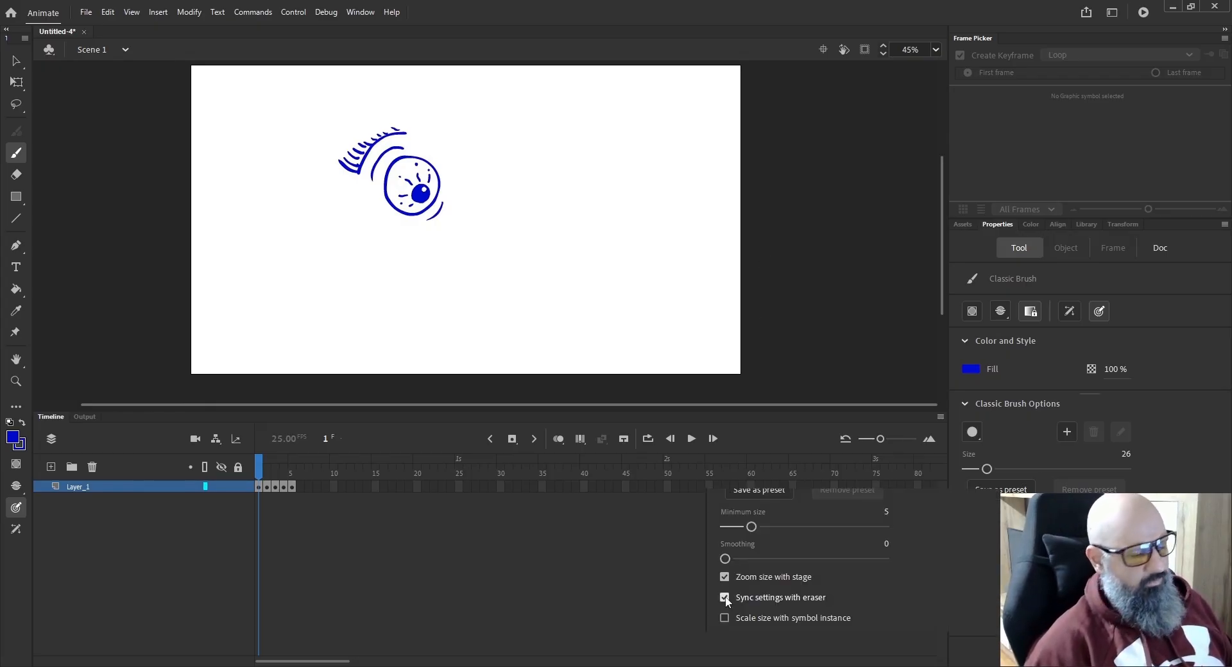
left_click(725, 596)
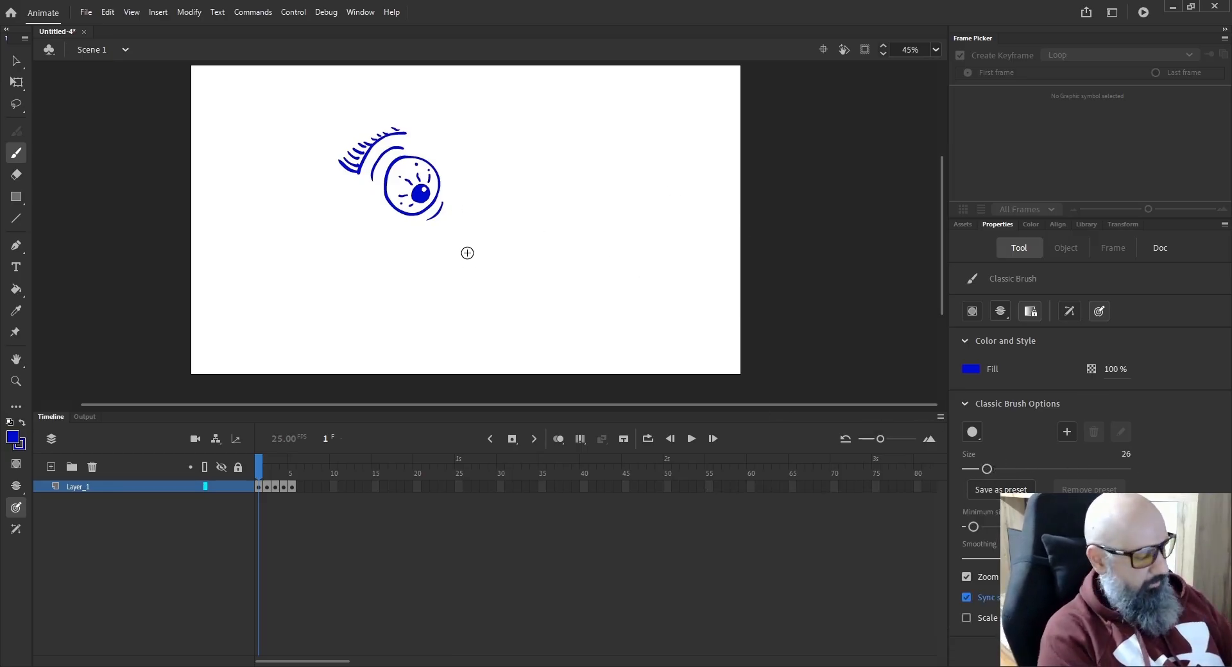
key("e")
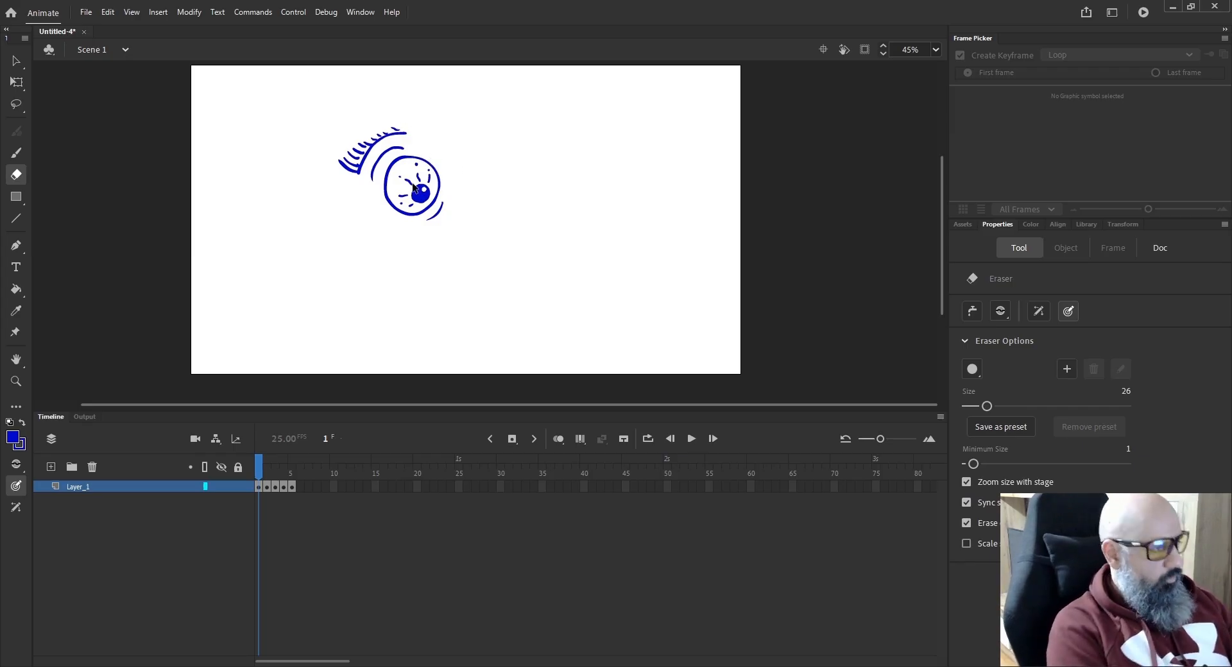
key("b")
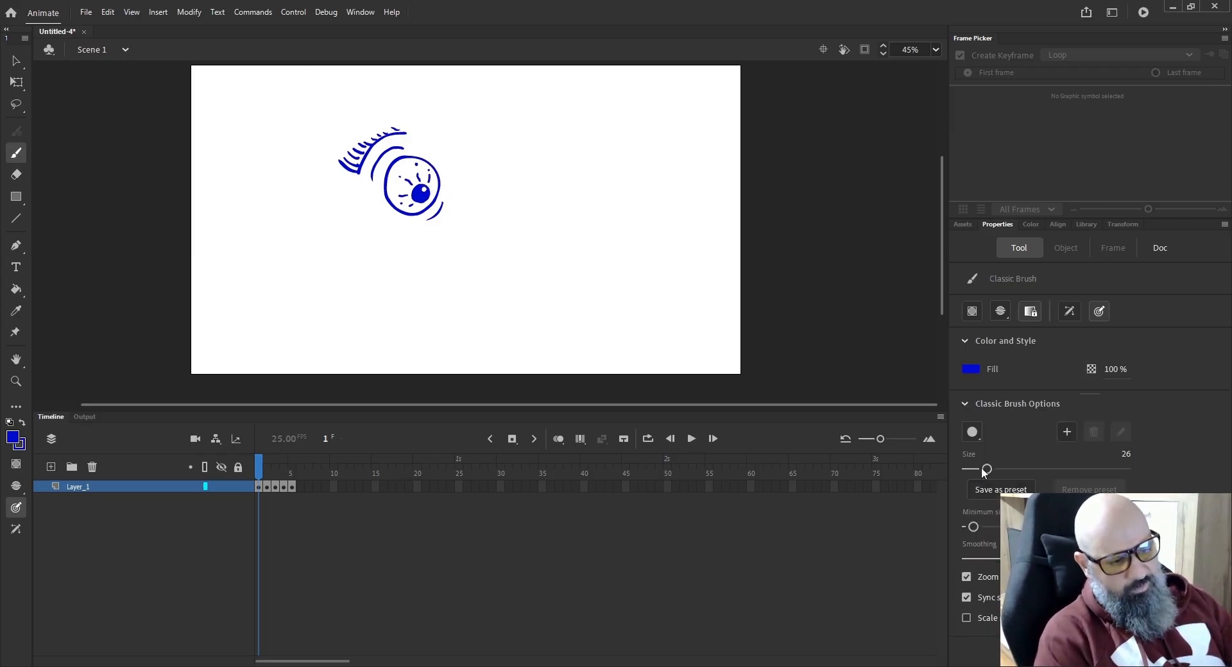
key("e")
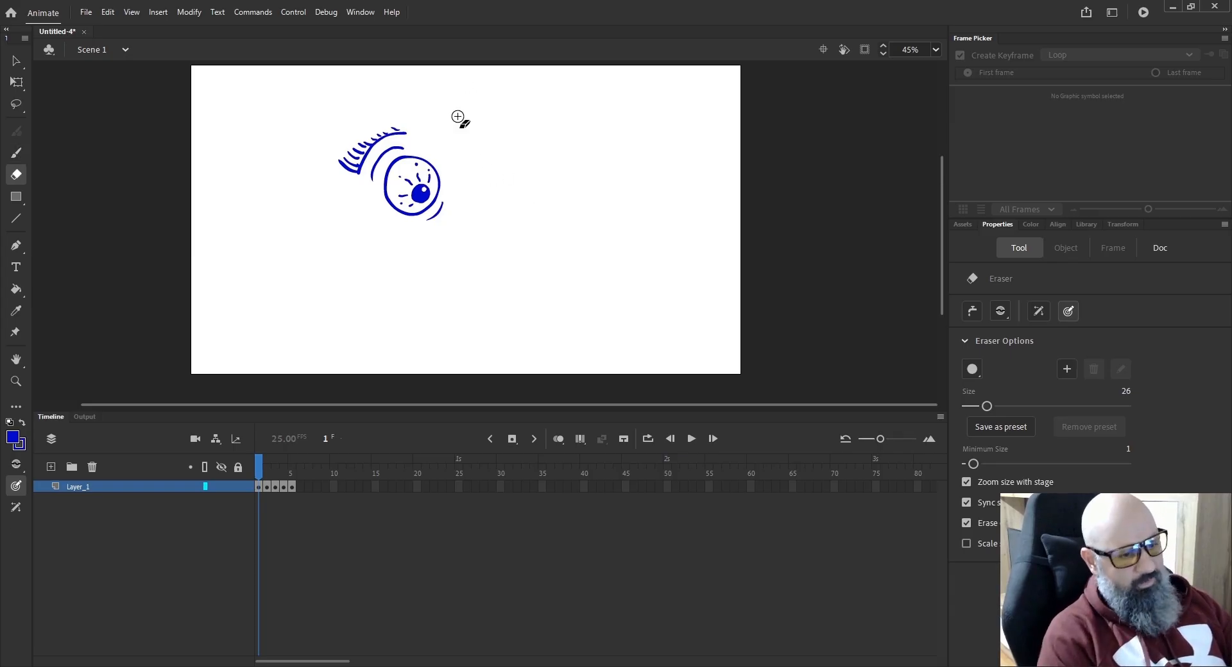
key("b")
left_click_drag(366, 198, 399, 186)
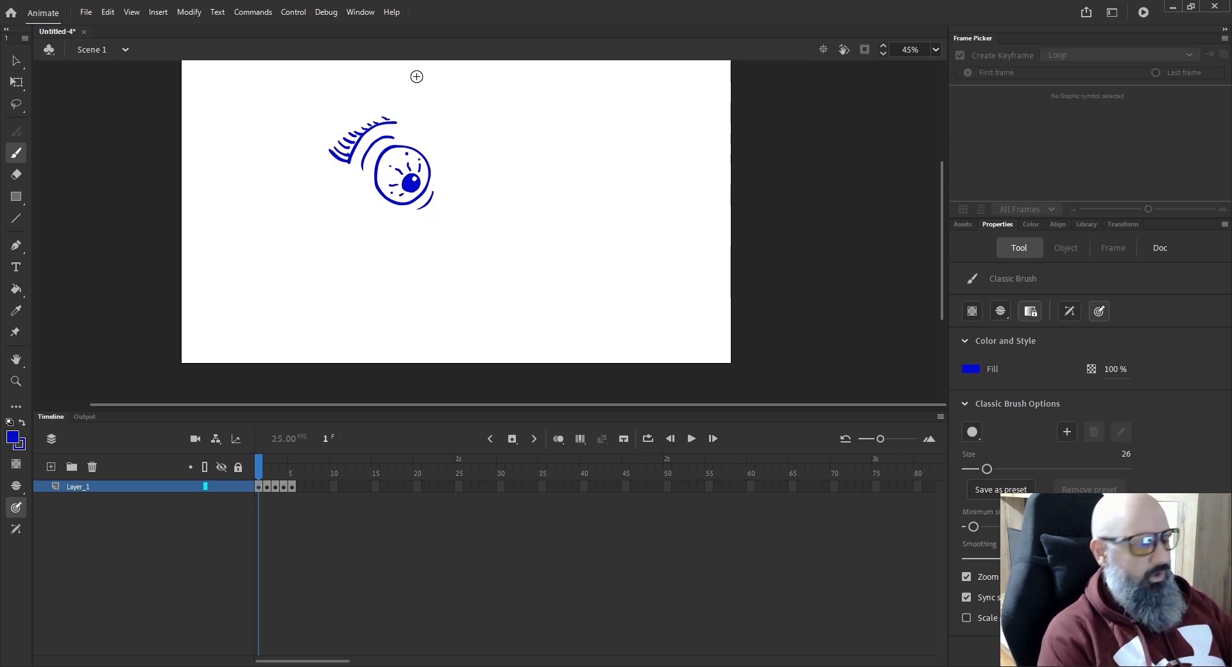
scroll(417, 76, "left", 1)
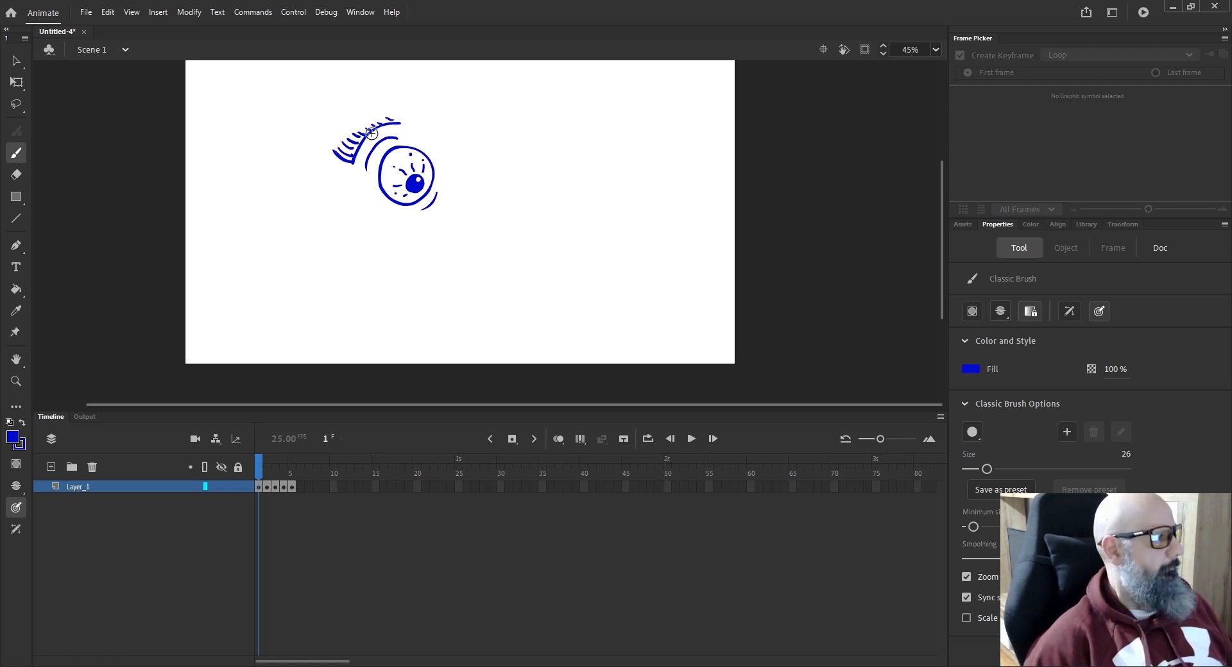
scroll(507, 240, "up", 2)
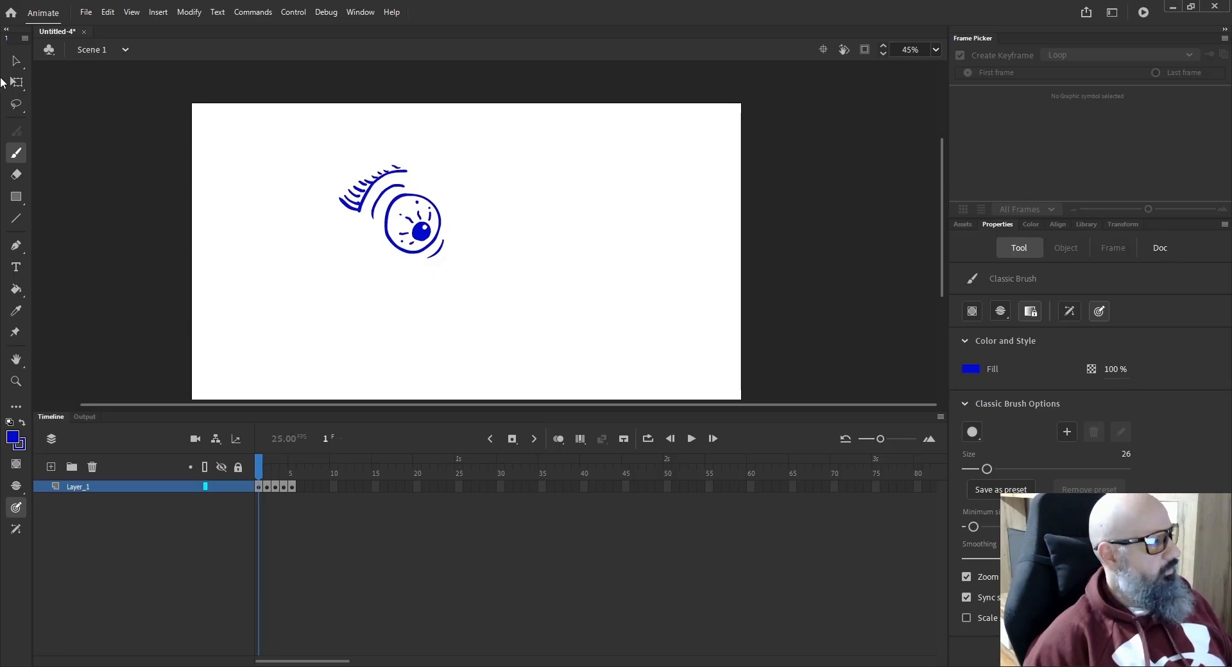
Look through the Assets, Color, Align, Library and Transform panels in turn.
left_click(961, 223)
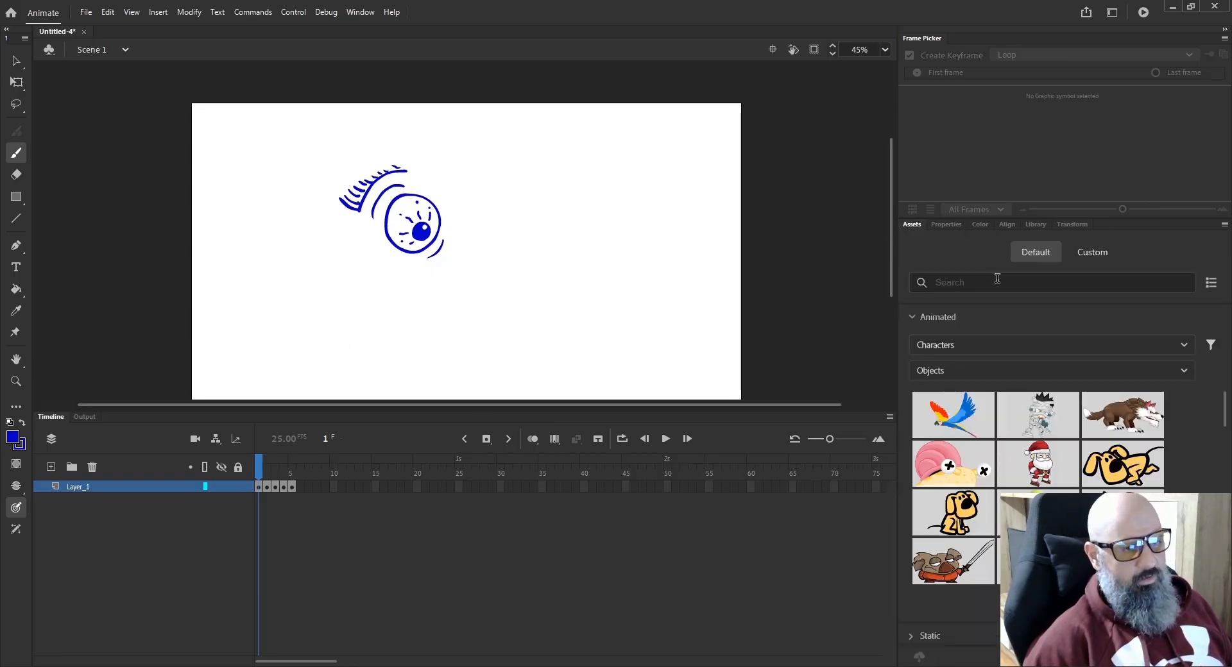
left_click(980, 224)
left_click(1006, 225)
left_click(1035, 225)
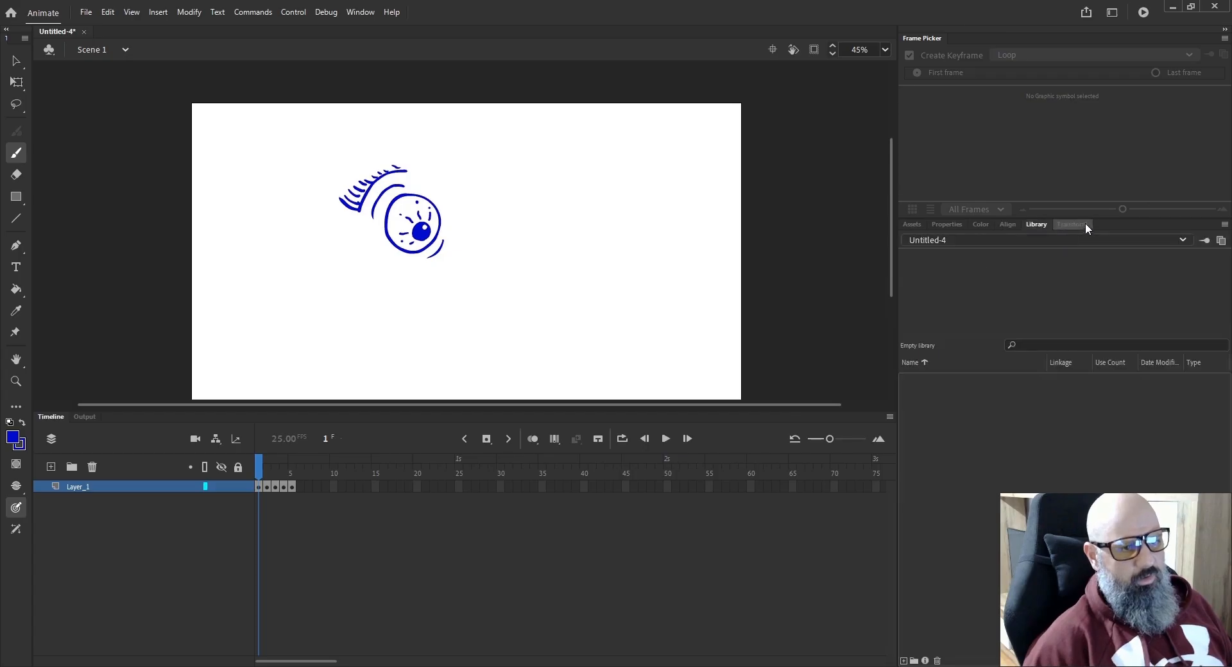
left_click(1072, 225)
left_click(981, 224)
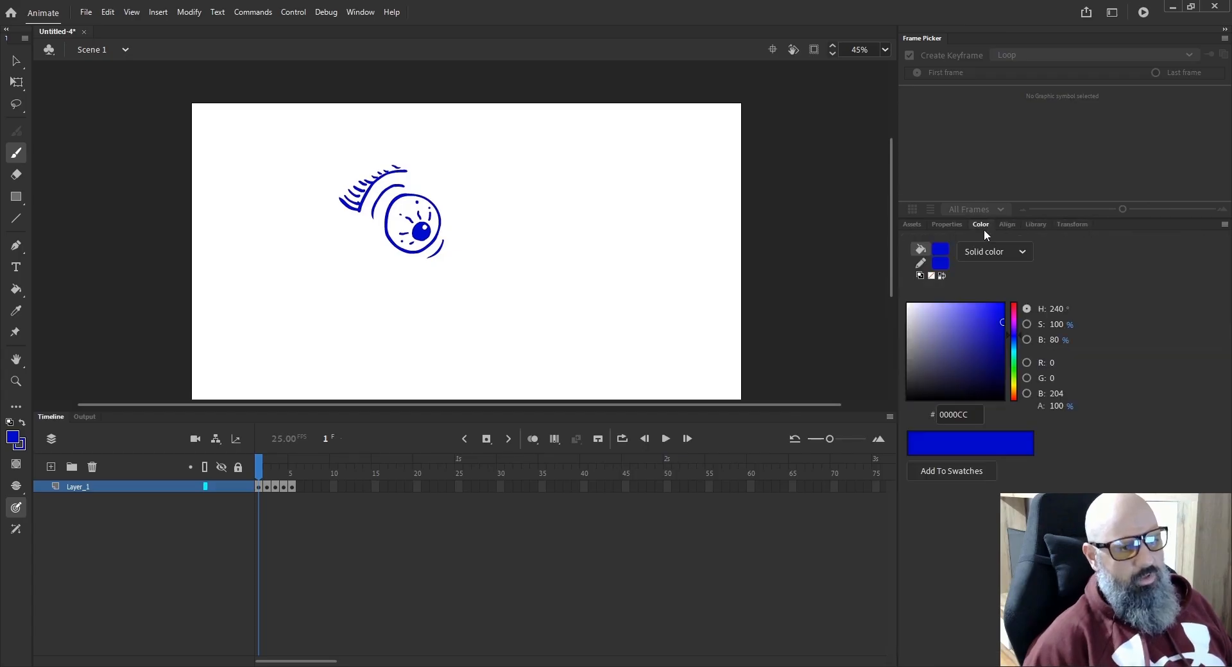
Examine the list of available panels, revisit Color and Align, and return to the Classic Brush properties.
left_click(361, 12)
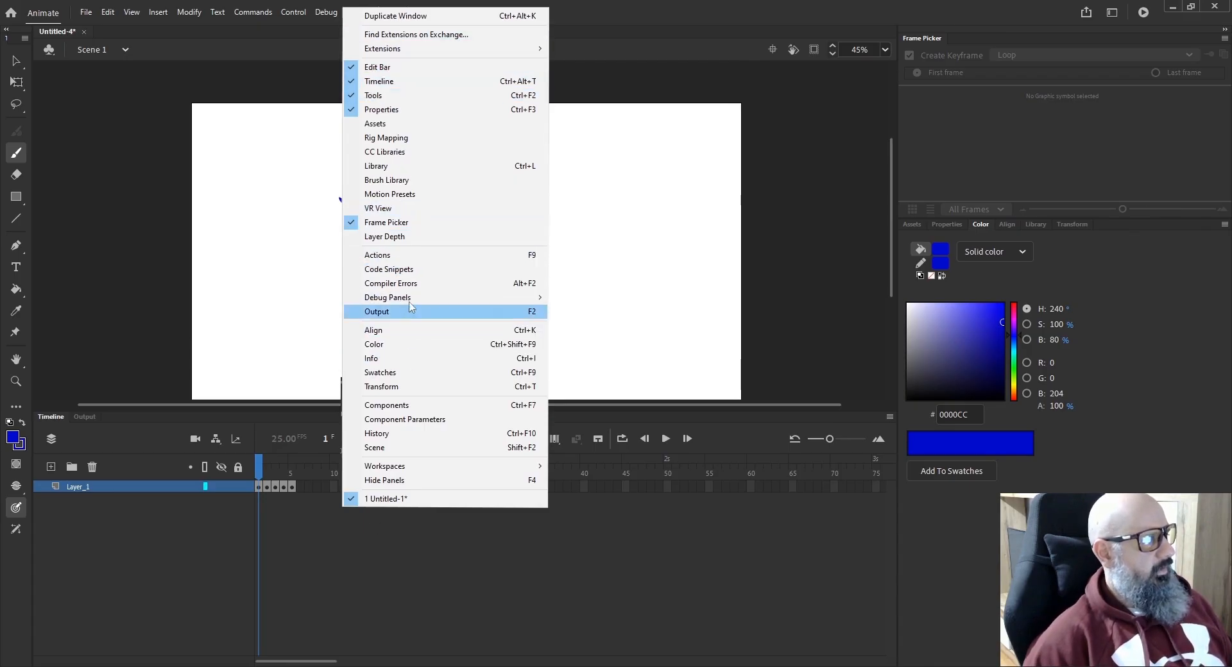
left_click(447, 6)
left_click(948, 224)
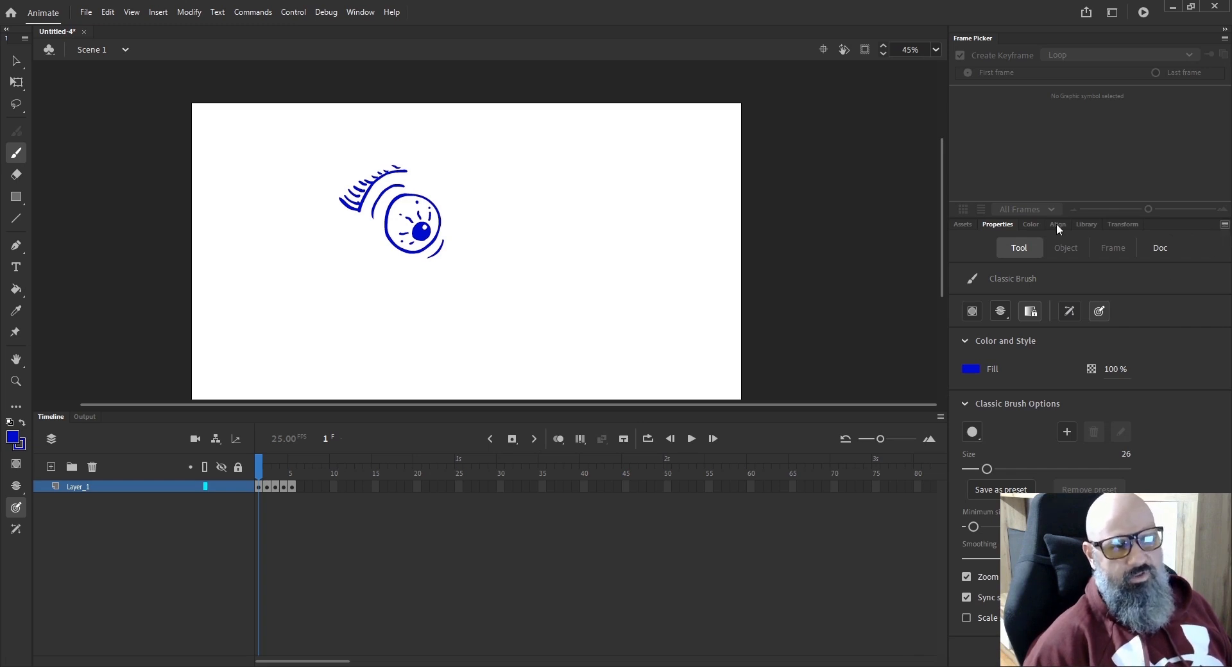
left_click(1029, 224)
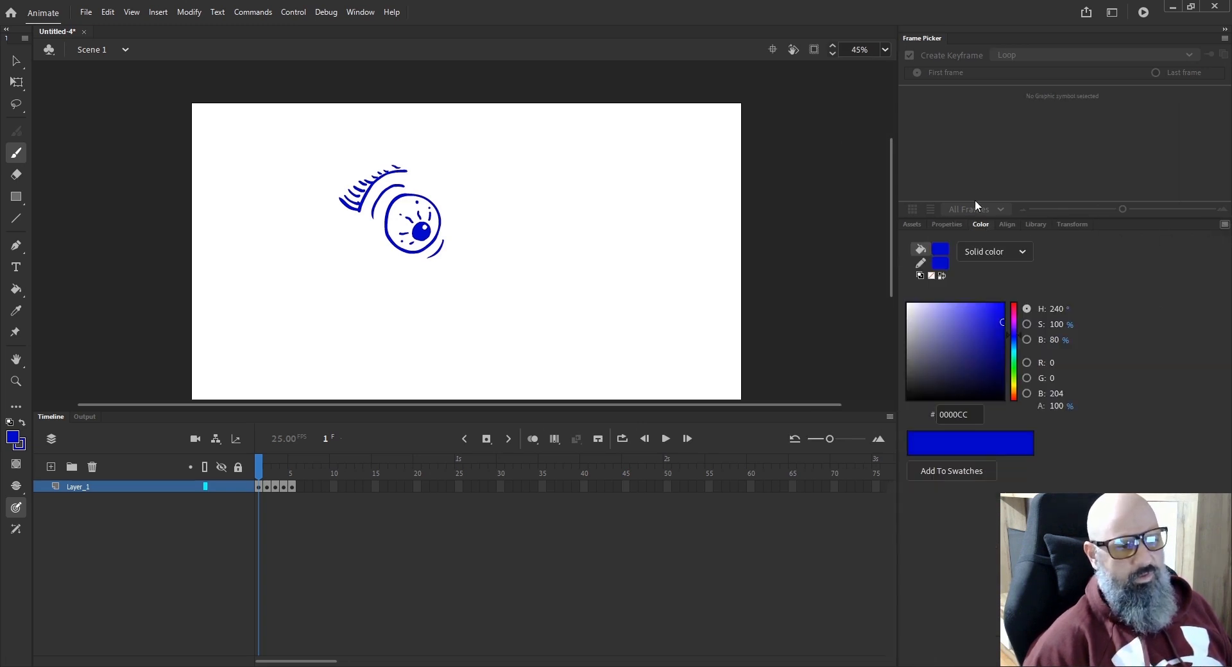
left_click(1007, 225)
left_click(981, 225)
left_click(948, 225)
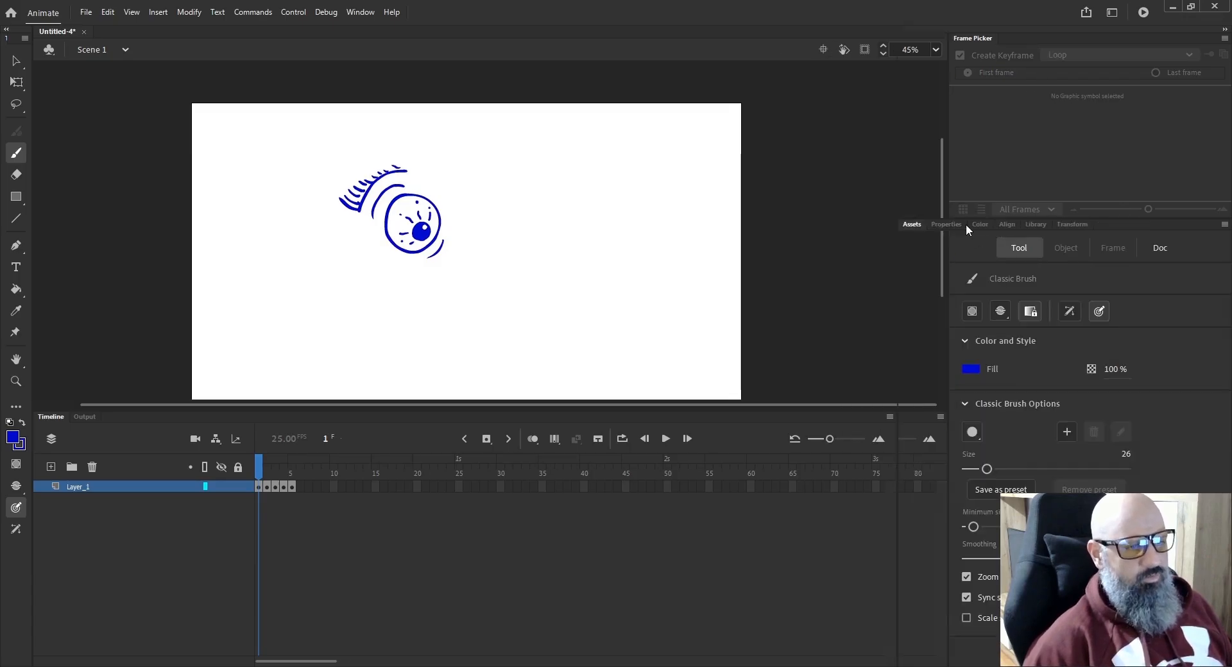
Browse the default animated character assets, place Caveman Walking on the stage and move it to the stage's left side.
left_click(964, 225)
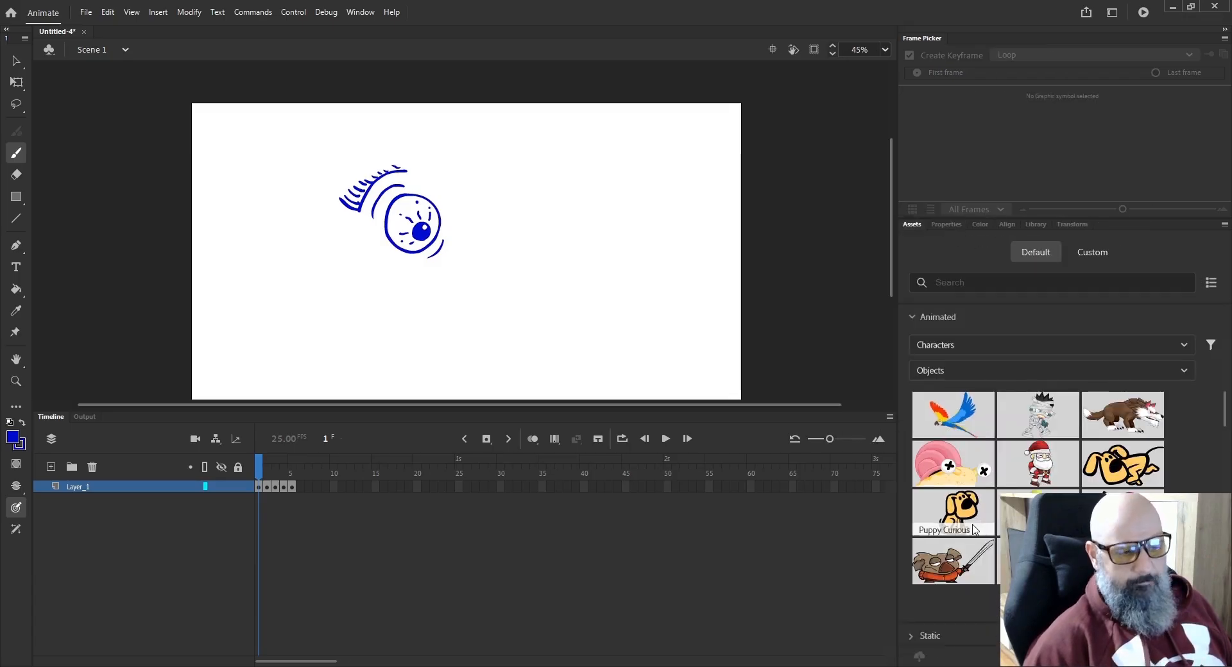
scroll(974, 529, "down", 3)
scroll(973, 528, "down", 9)
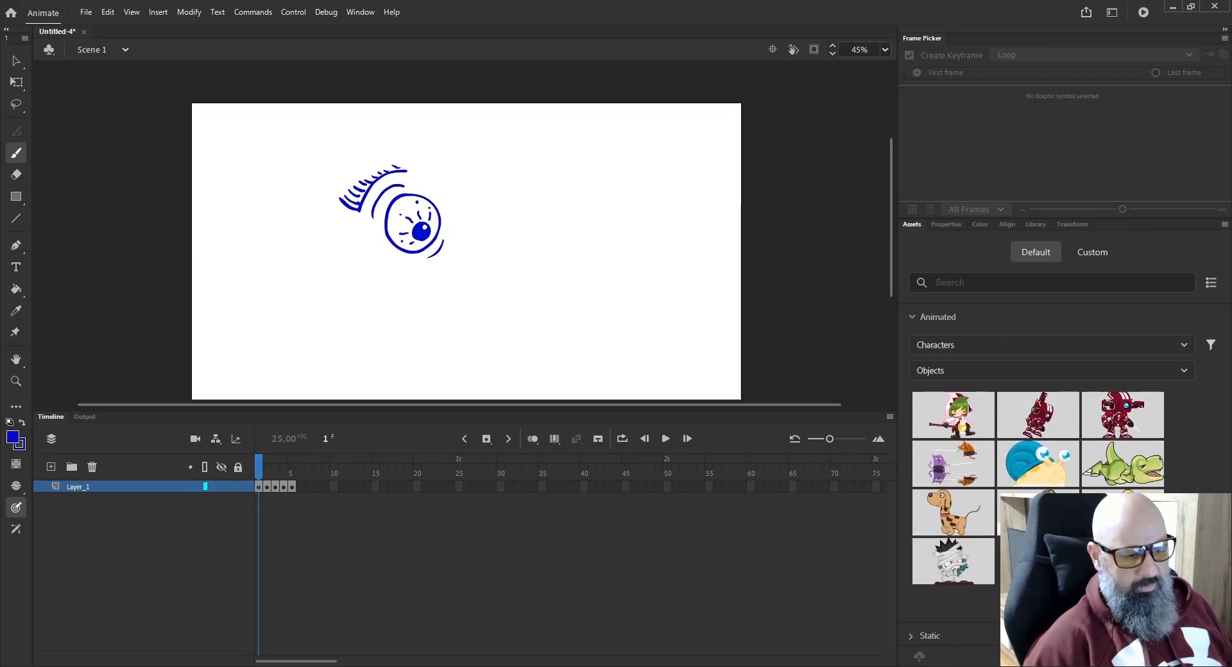
scroll(994, 488, "up", 3)
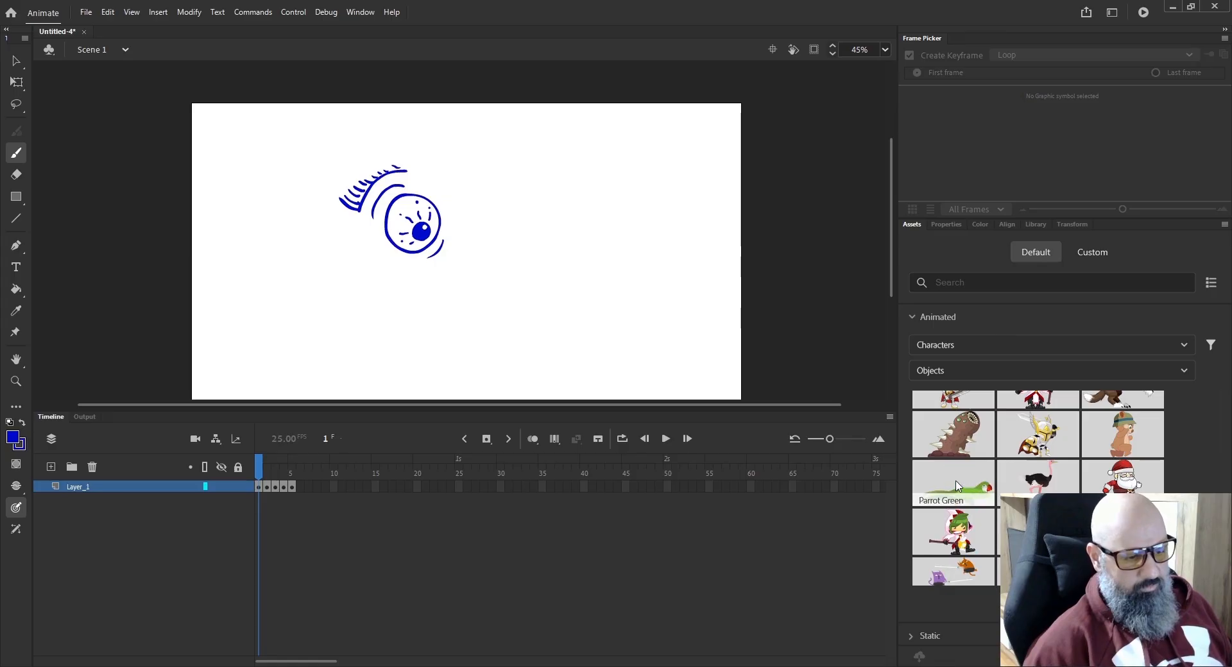
scroll(957, 485, "up", 1)
scroll(955, 482, "down", 4)
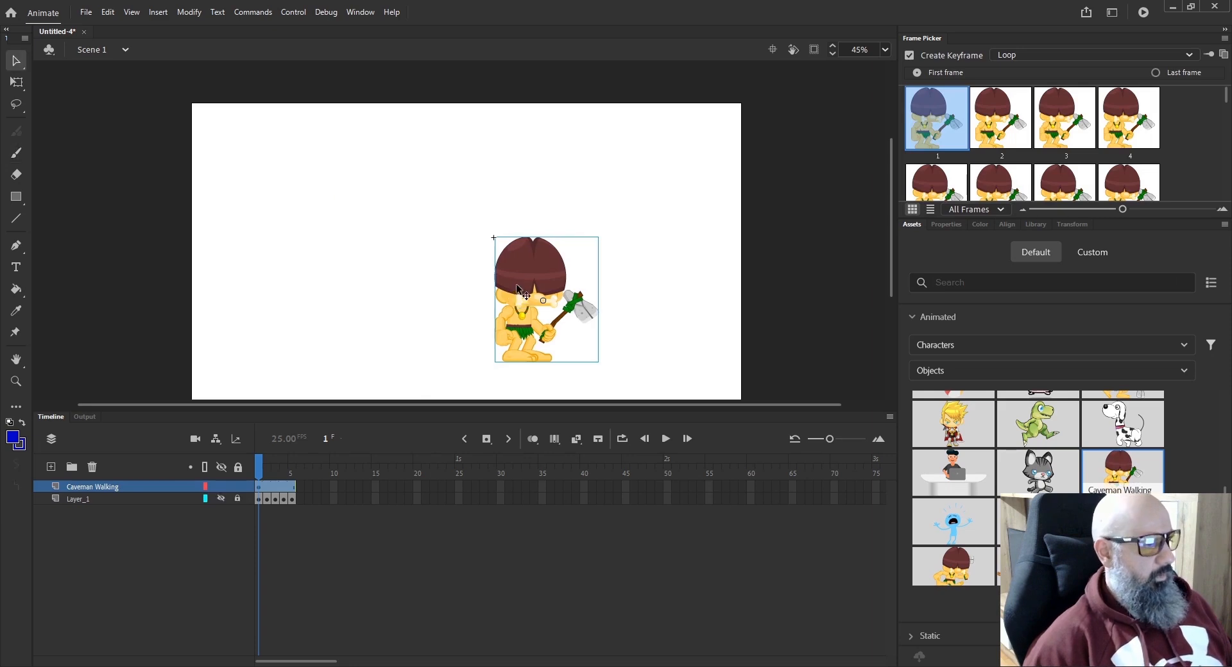
left_click_drag(517, 283, 294, 279)
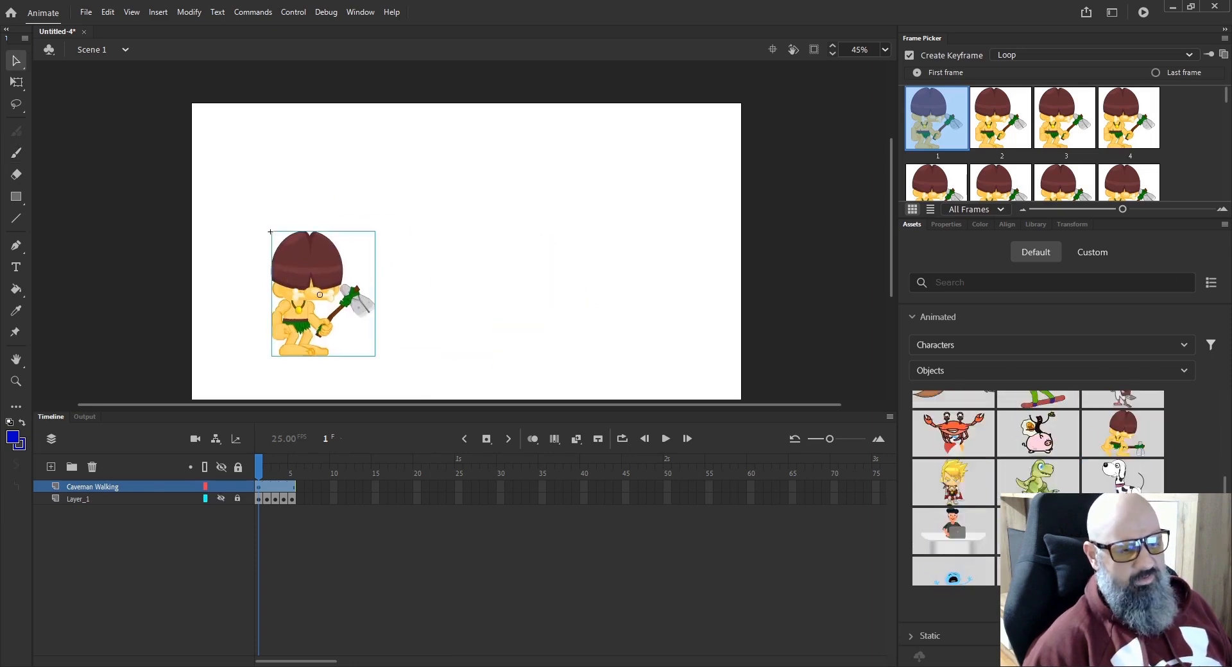
Browse the animated Backgrounds and Props assets, and return to the Characters category.
left_click(983, 352)
left_click(933, 413)
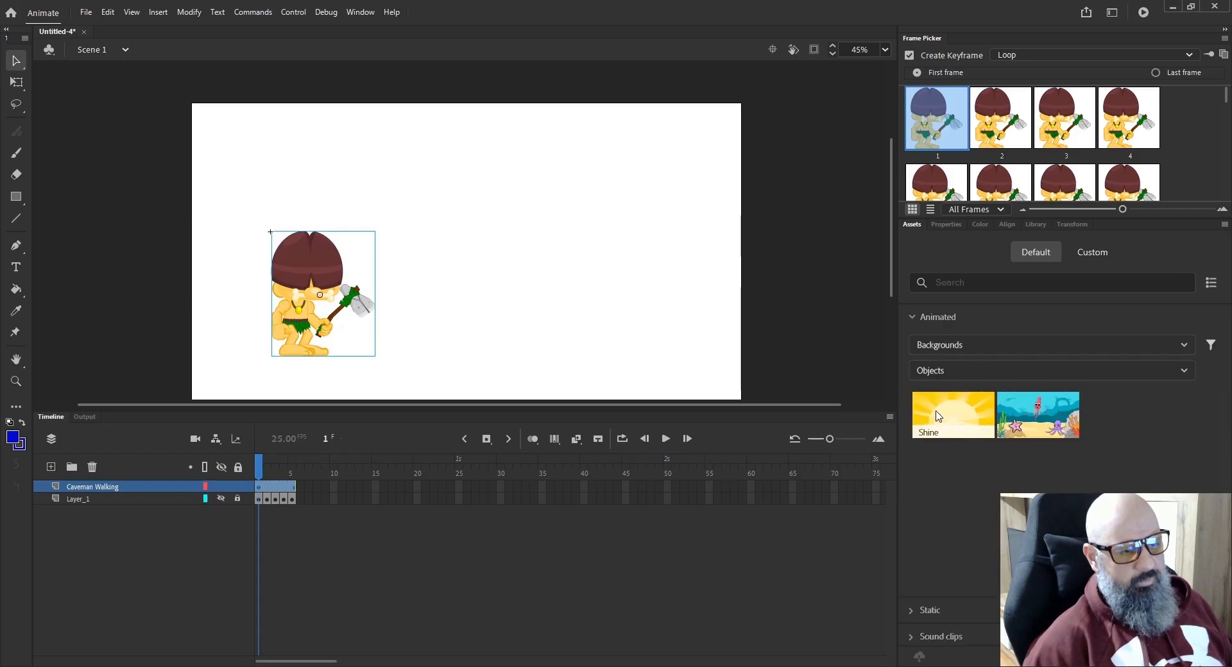
left_click(966, 348)
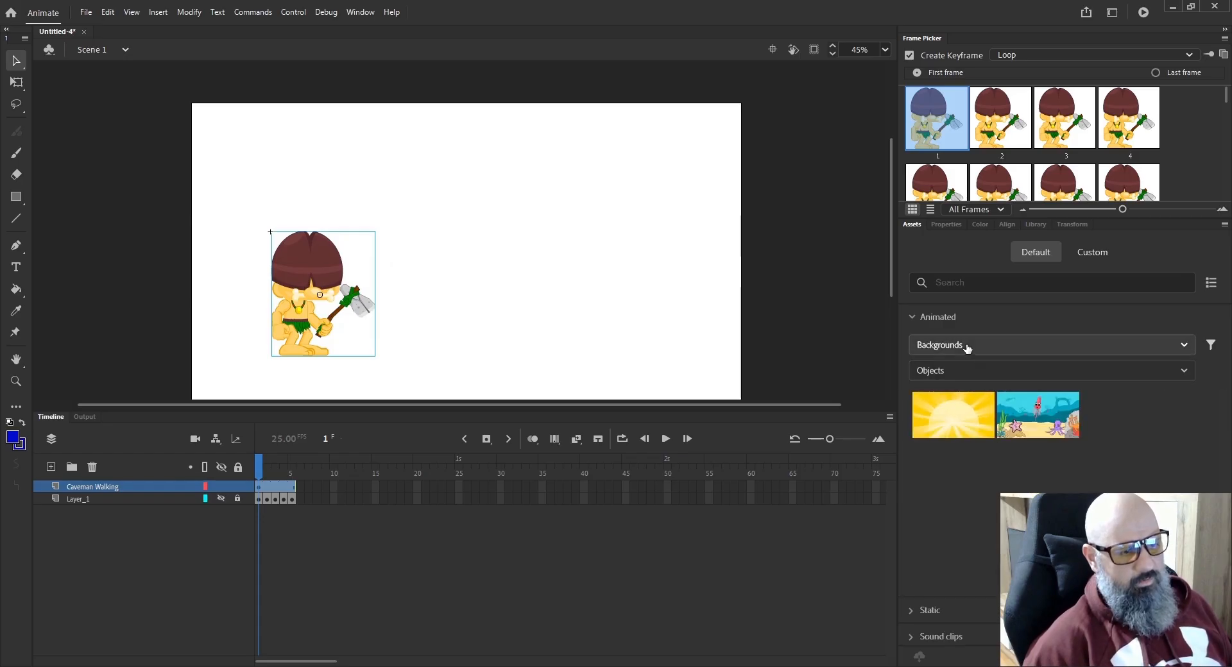
left_click(936, 396)
scroll(1070, 470, "down", 3)
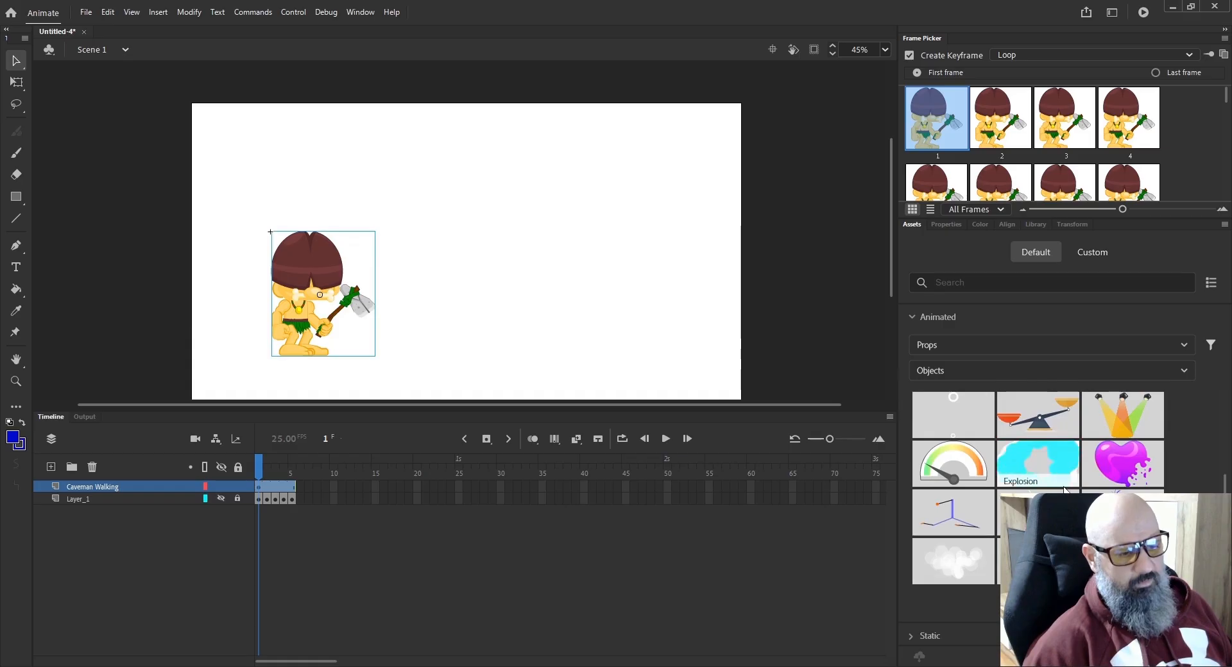
scroll(1064, 492, "up", 4)
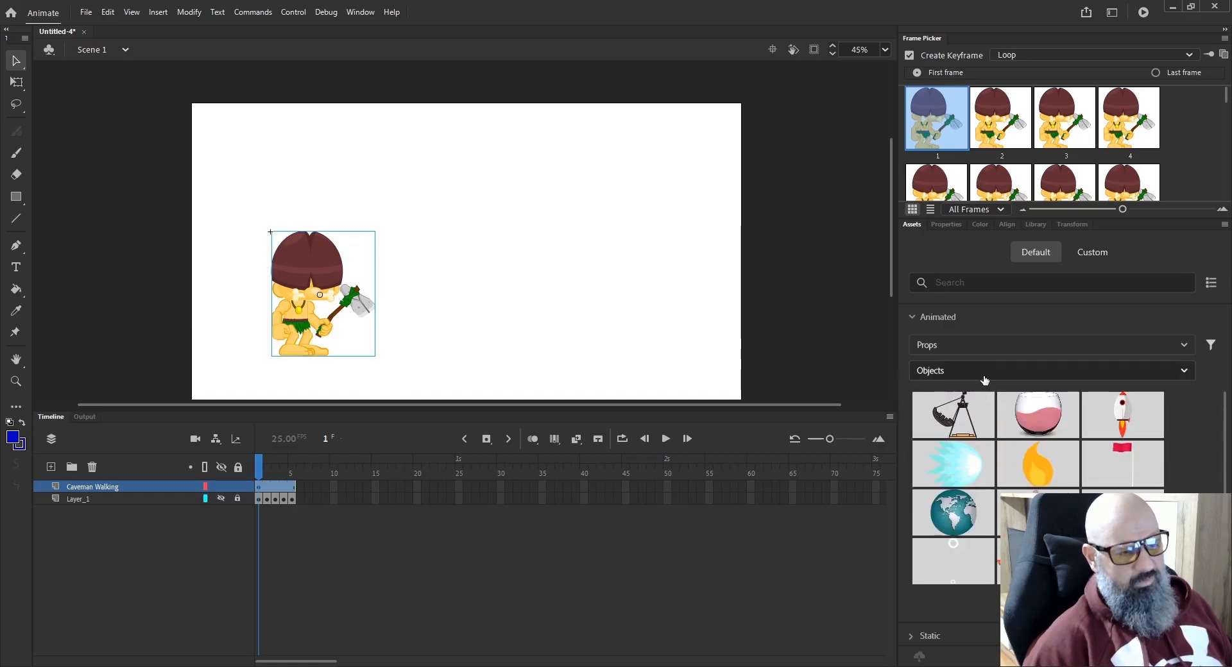
left_click(986, 350)
left_click(942, 377)
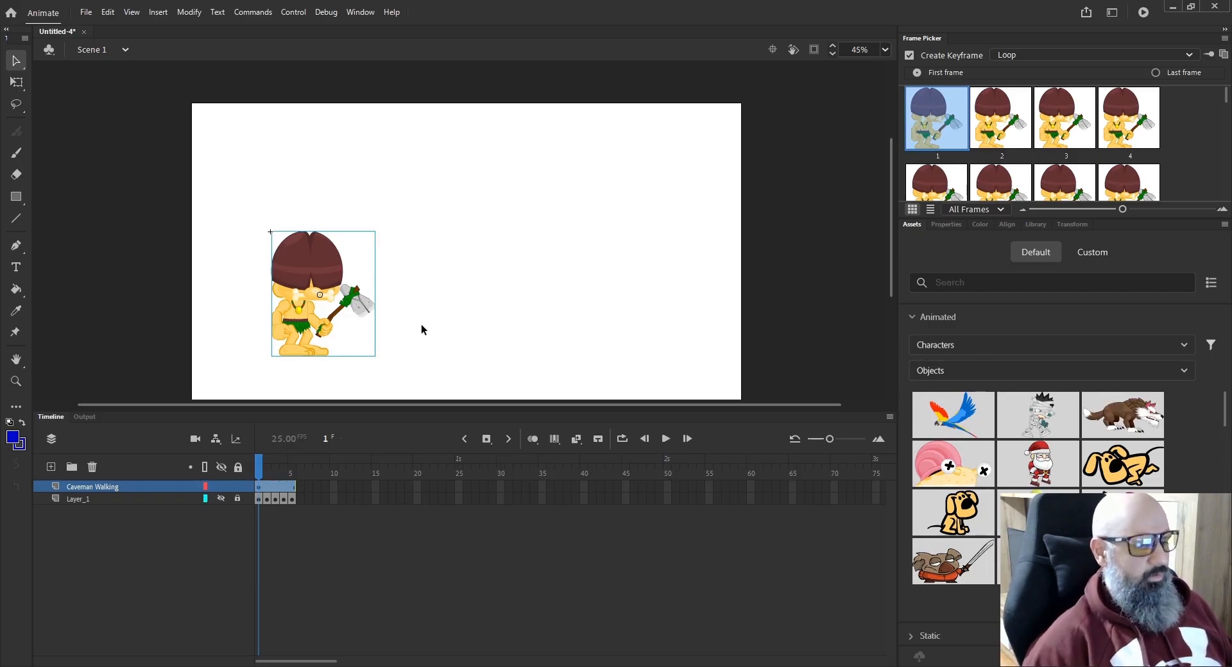
Open the Caveman Walking symbol to inspect its timeline frames, and return to Scene 1.
double_click(307, 315)
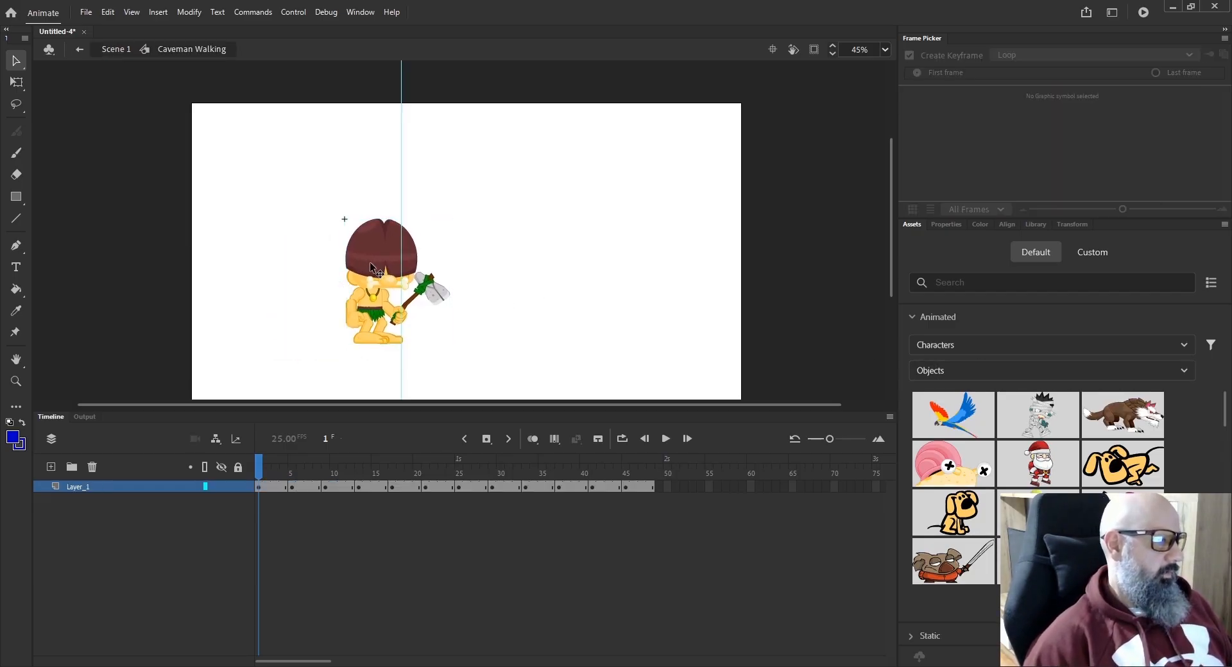
left_click_drag(267, 478, 74, 495)
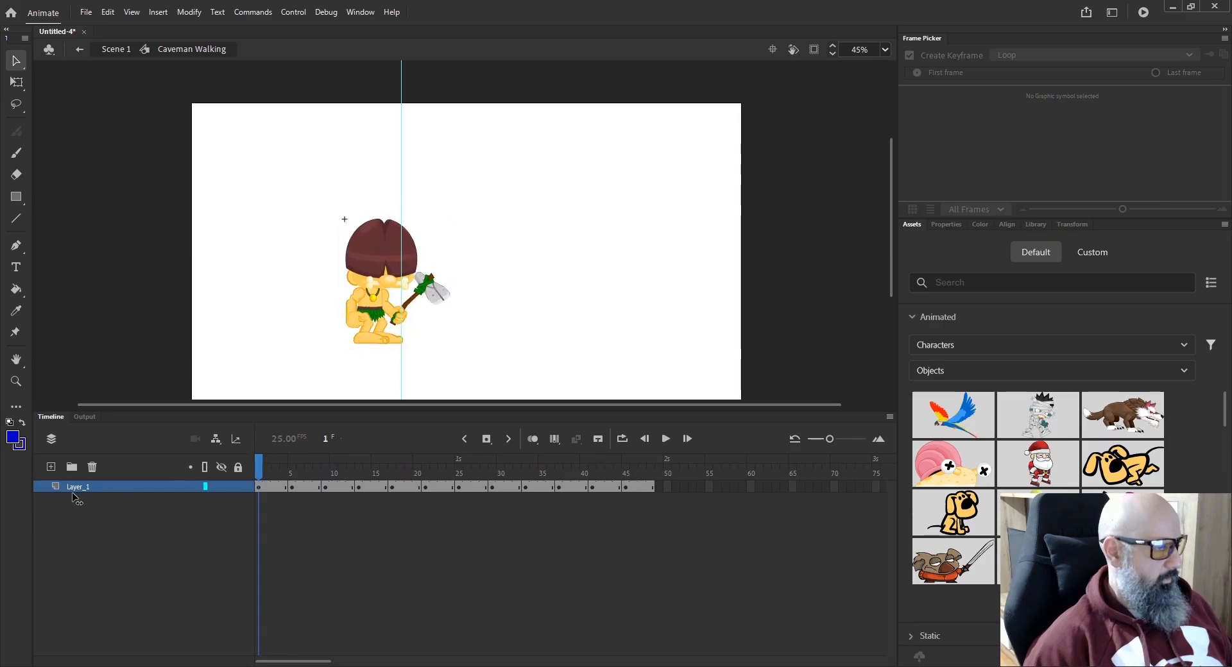
left_click(105, 50)
left_click(552, 271)
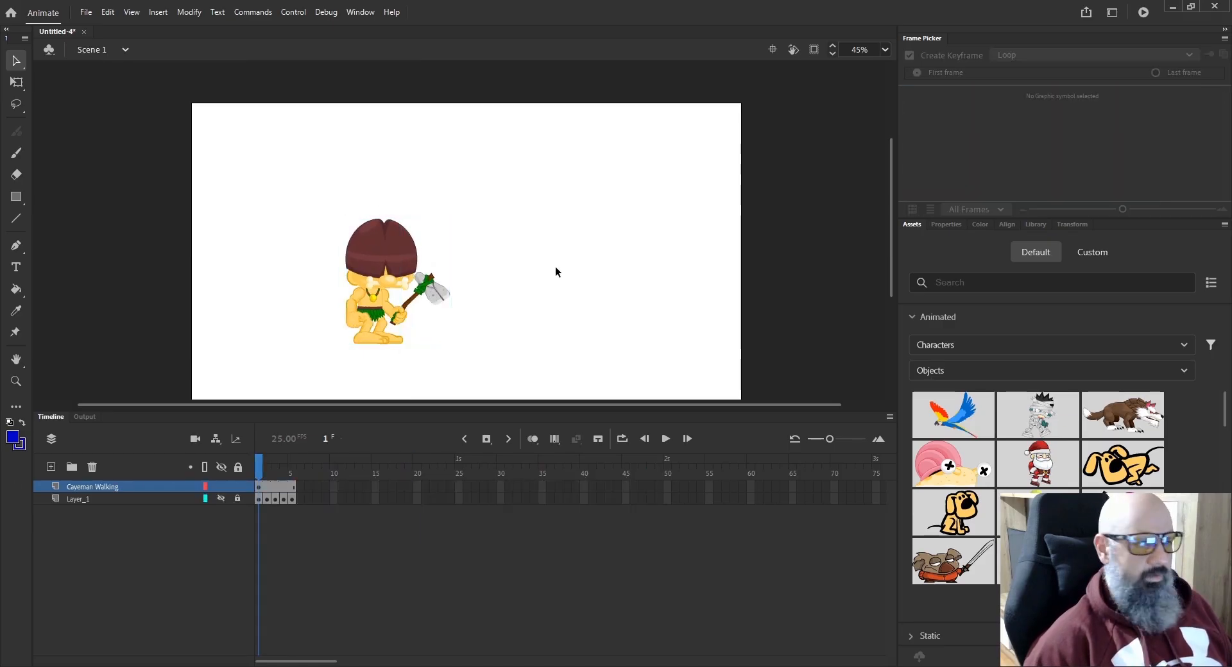
Delete the Caveman Walking character from the stage.
left_click(363, 267)
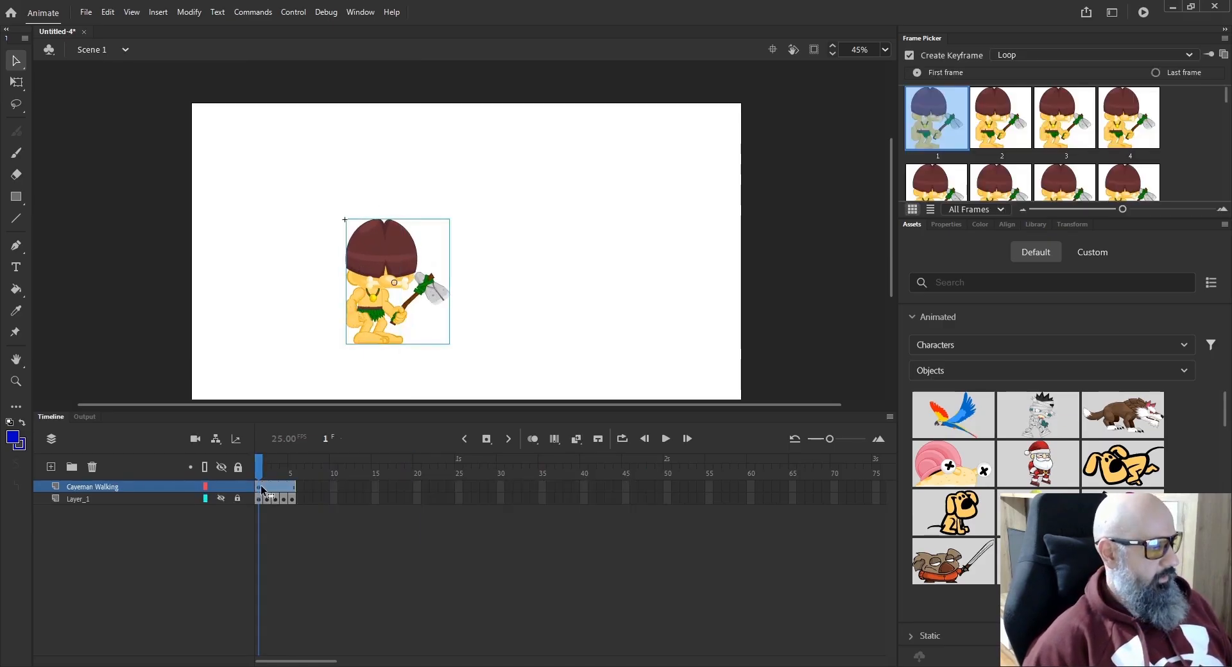
key("Delete")
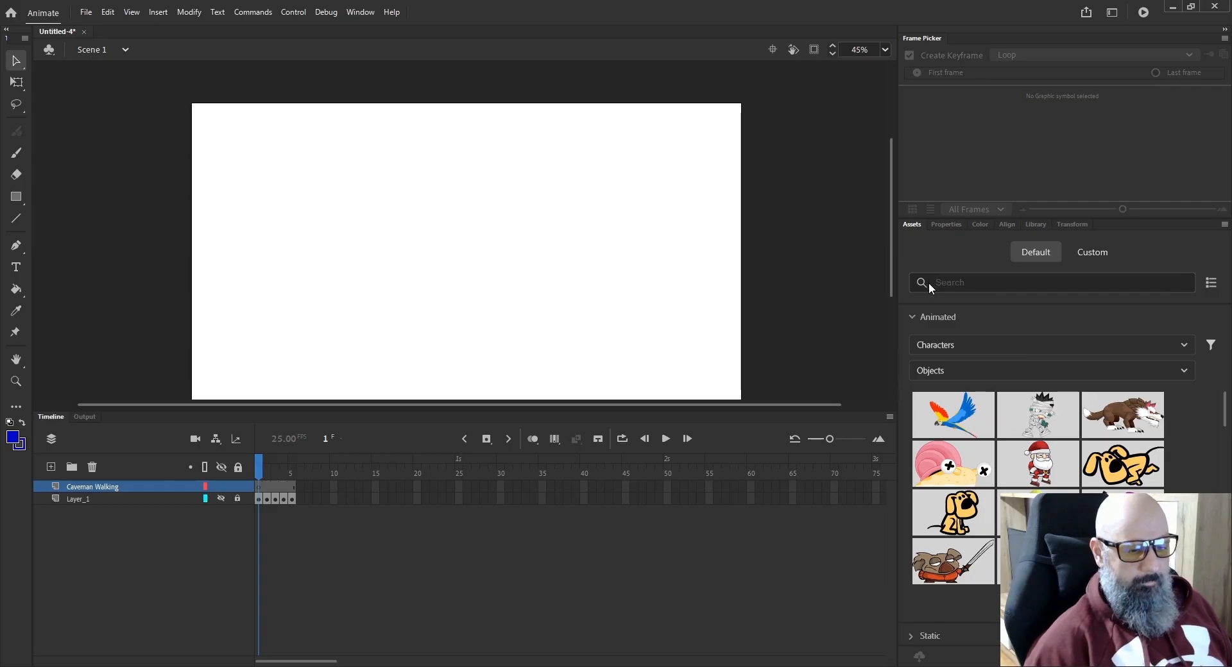
Revisit the Properties, Color and Align panels, toggling the Align to stage option on and back off.
left_click(952, 226)
left_click(980, 225)
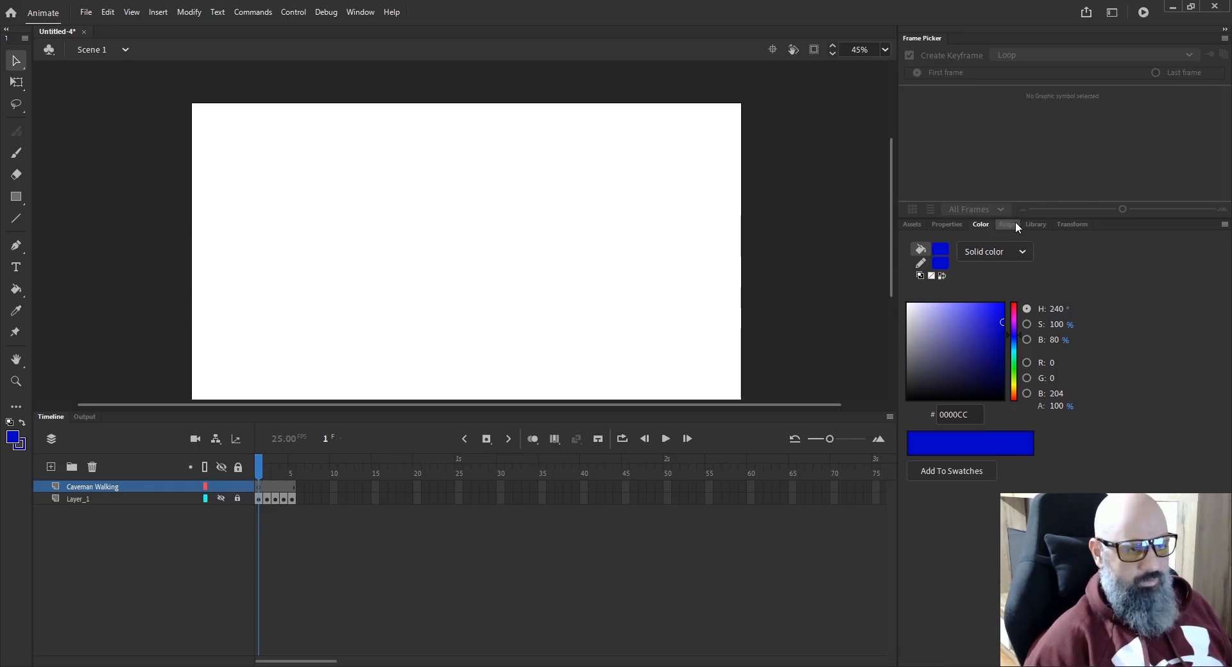
left_click(1007, 226)
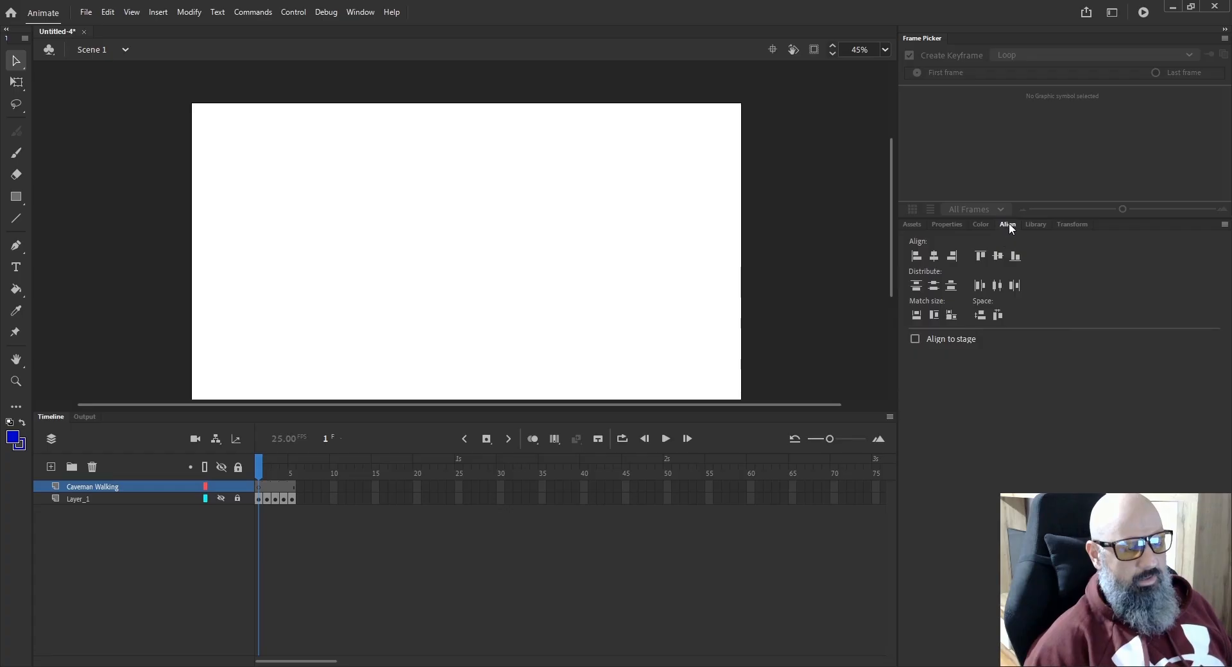
left_click(916, 340)
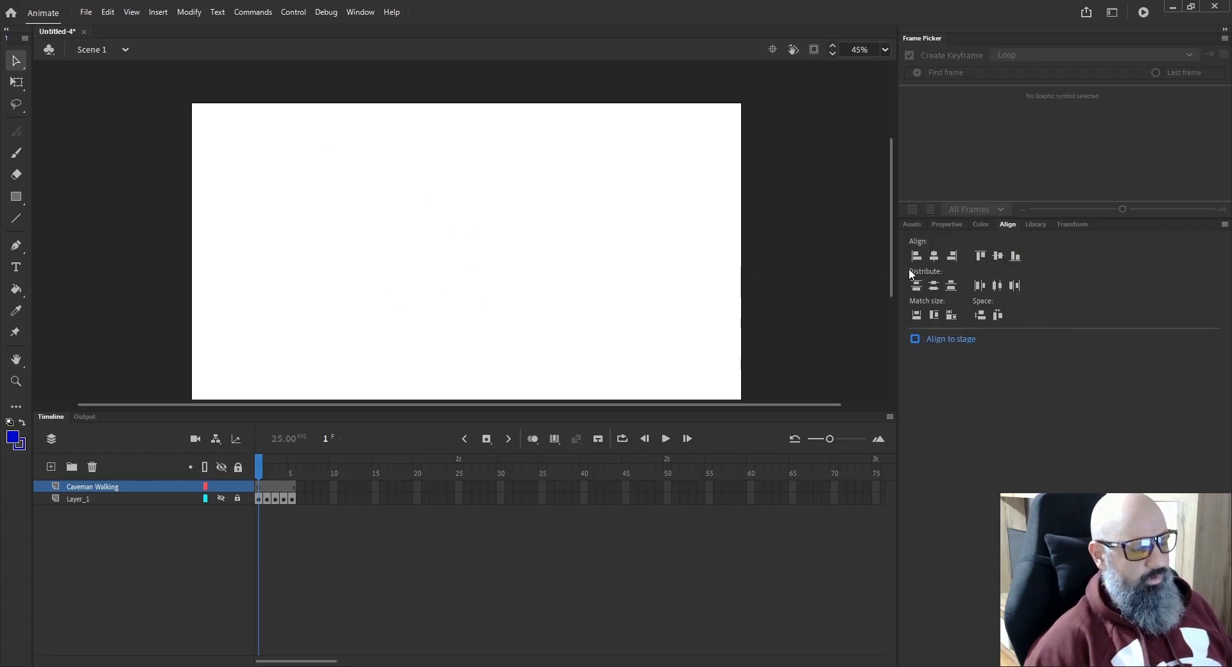
left_click(915, 340)
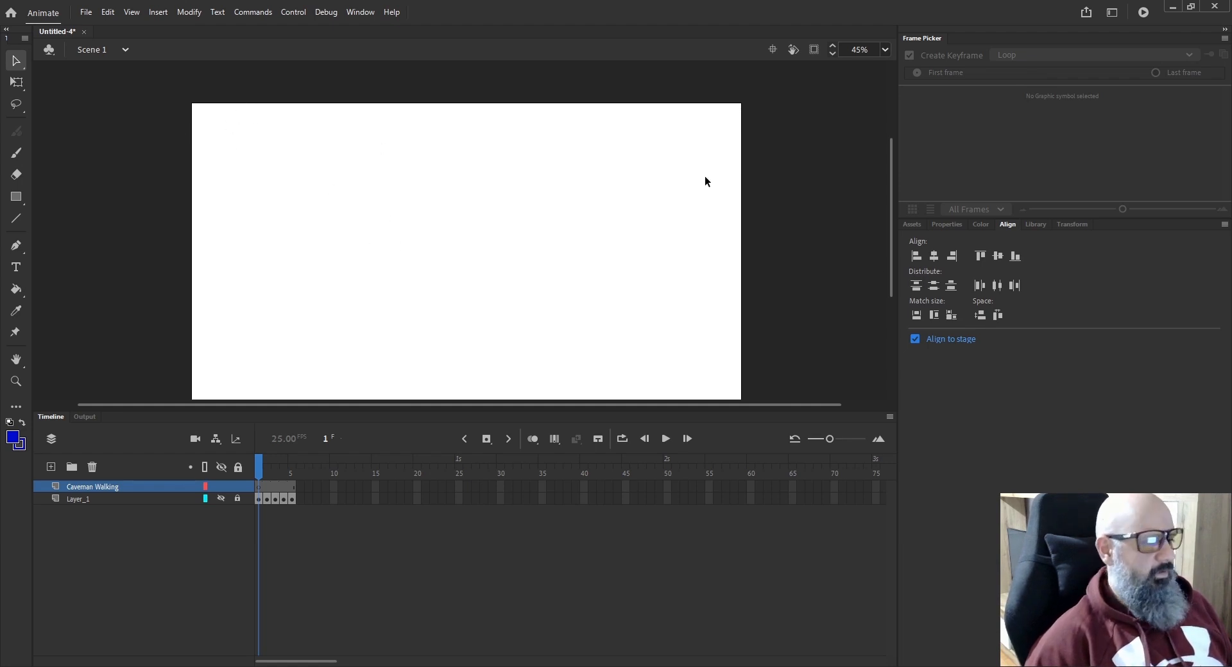
left_click(915, 339)
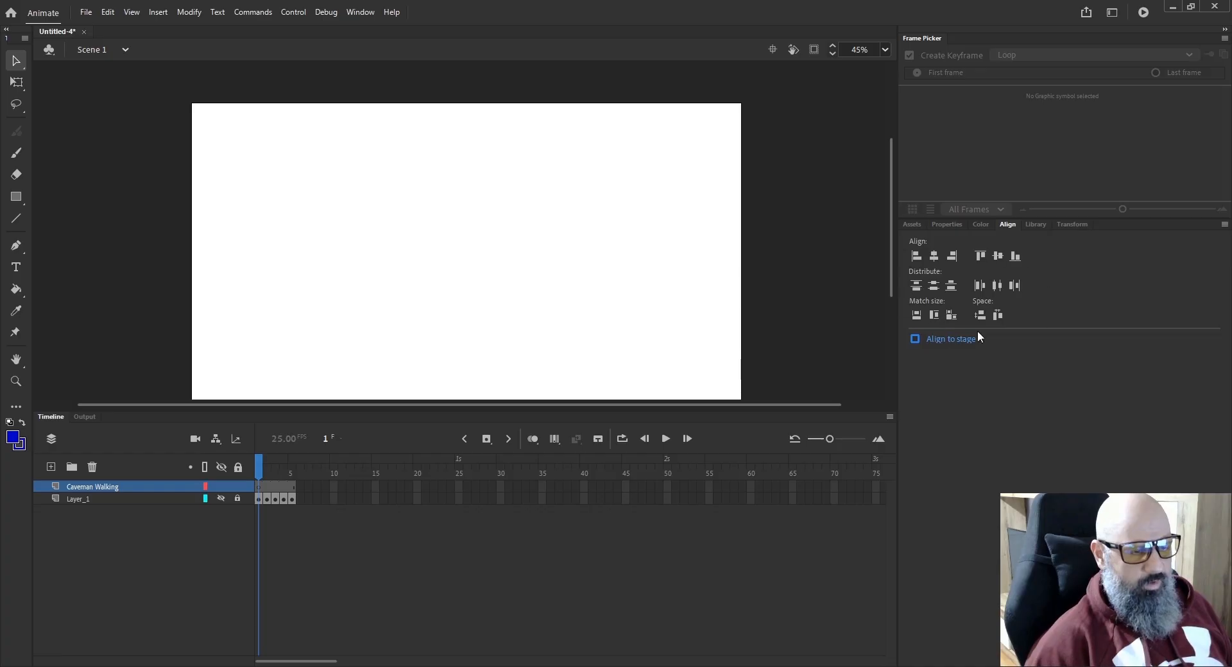
Open the document's Library and preview the Caveman Walking graphic stored in it.
left_click(1038, 224)
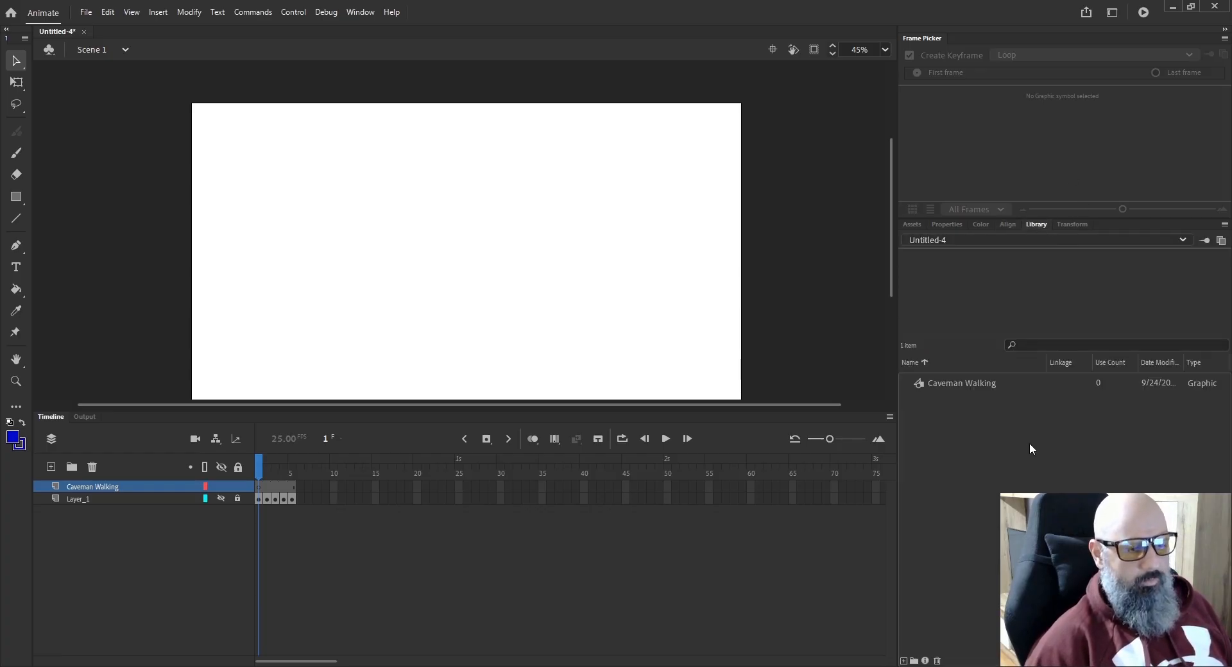
left_click(955, 389)
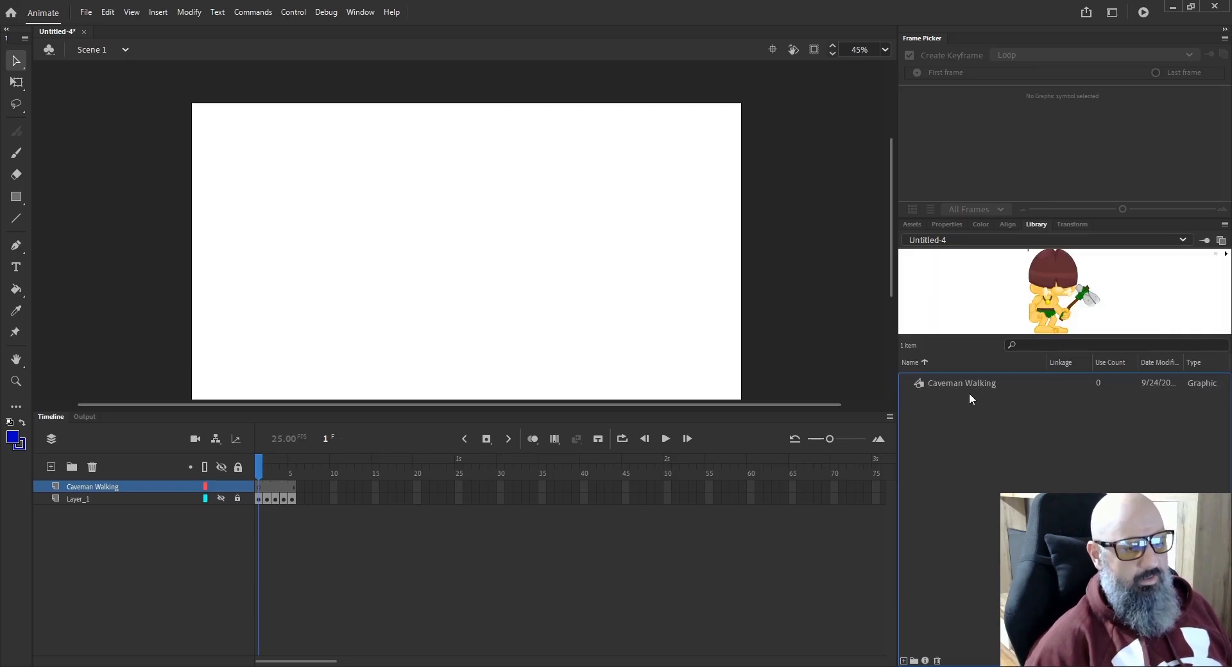
left_click(935, 383)
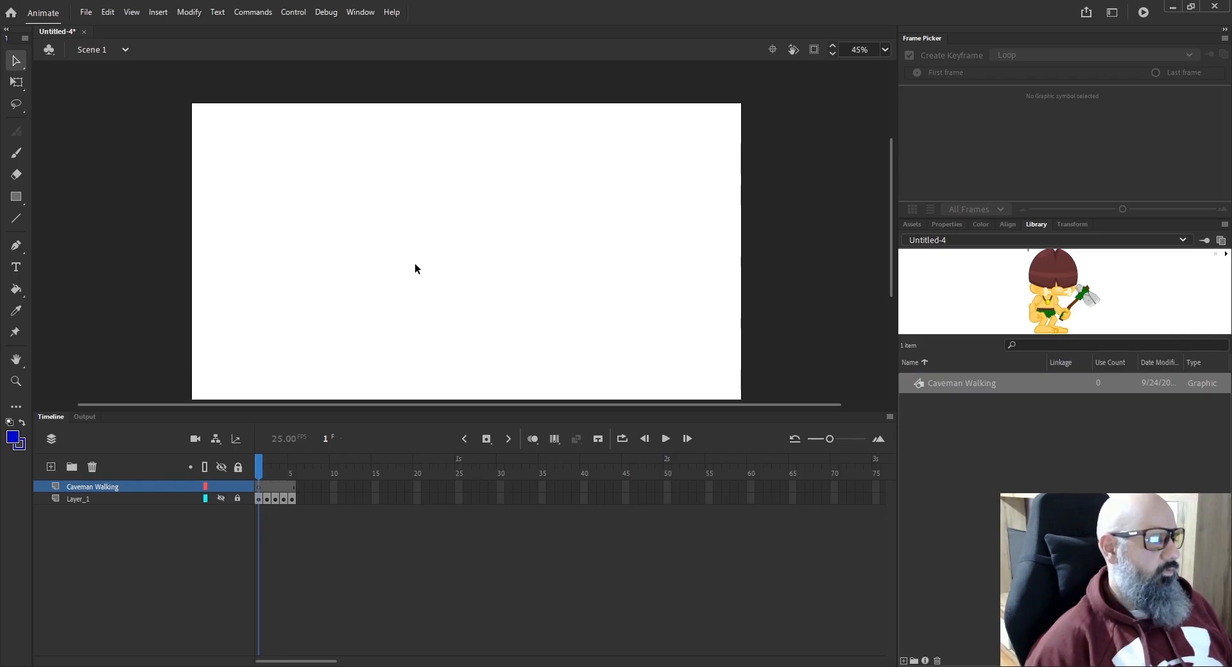
Draw a blue rectangle on the left half of the stage with the Rectangle tool.
key("y")
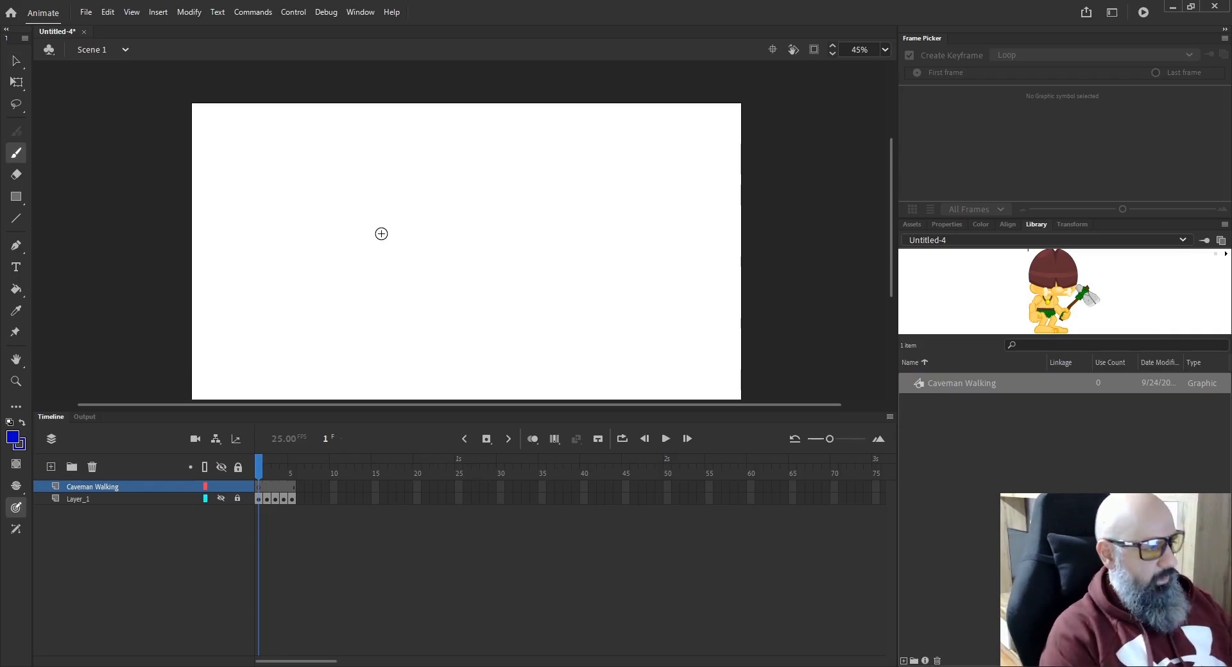
left_click(16, 196)
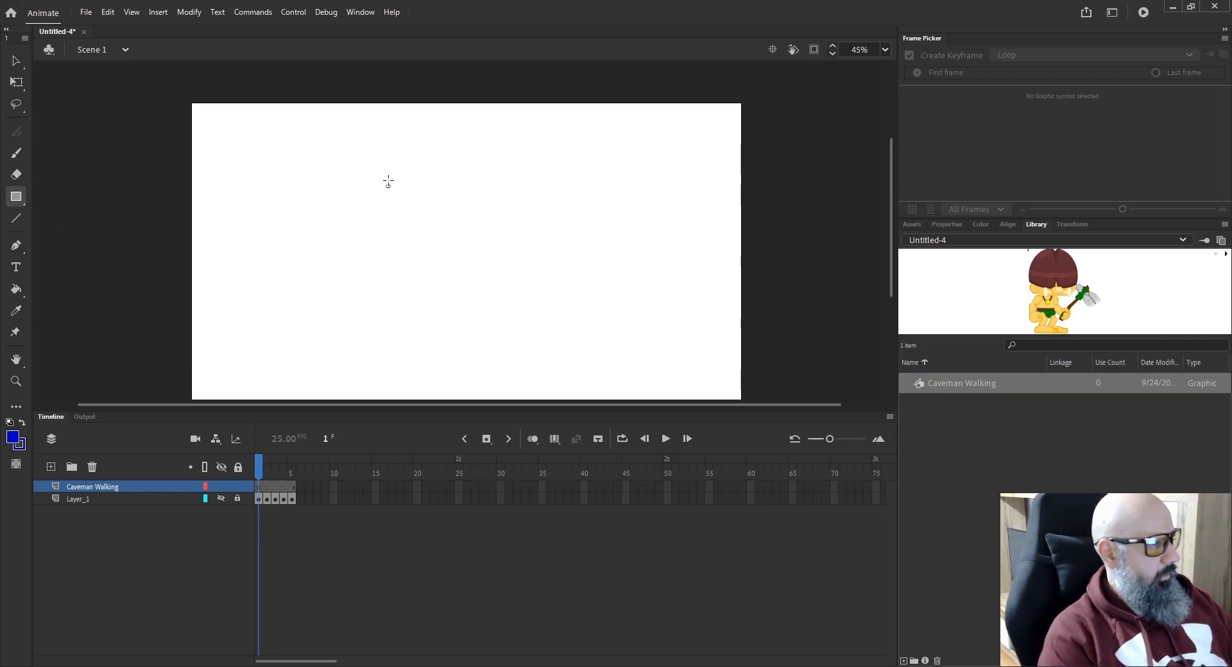
left_click_drag(388, 181, 284, 275)
key("v")
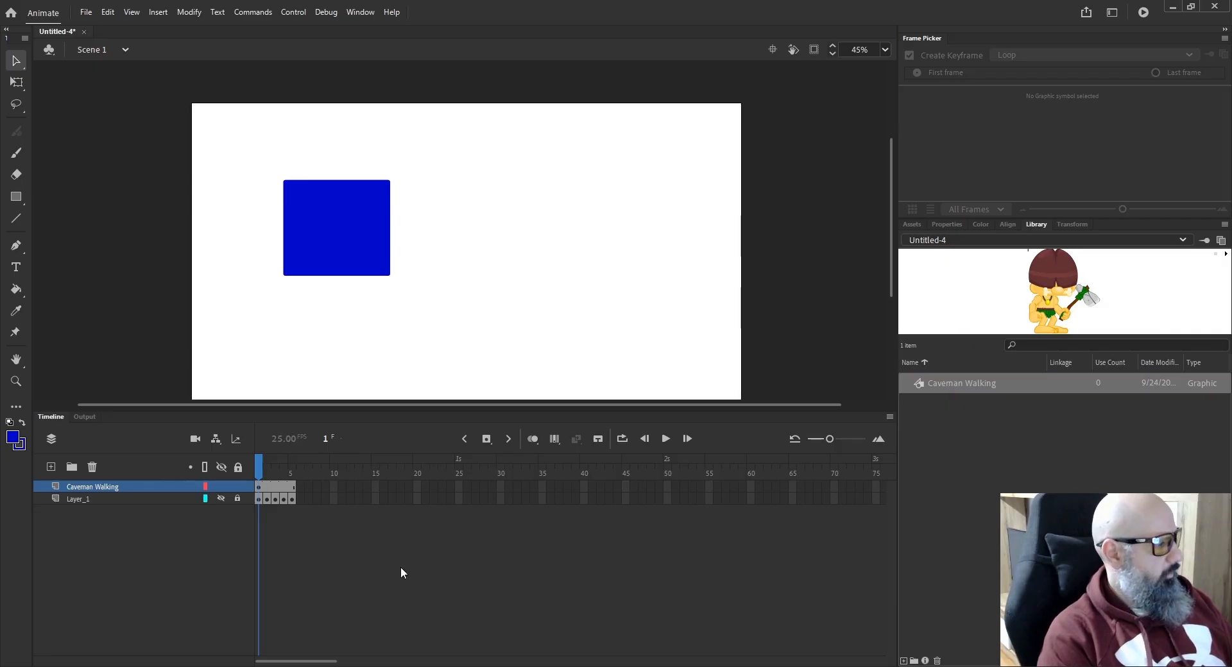
Select the whole blue rectangle and convert it to a graphic symbol with the default name.
key("ctrl+a")
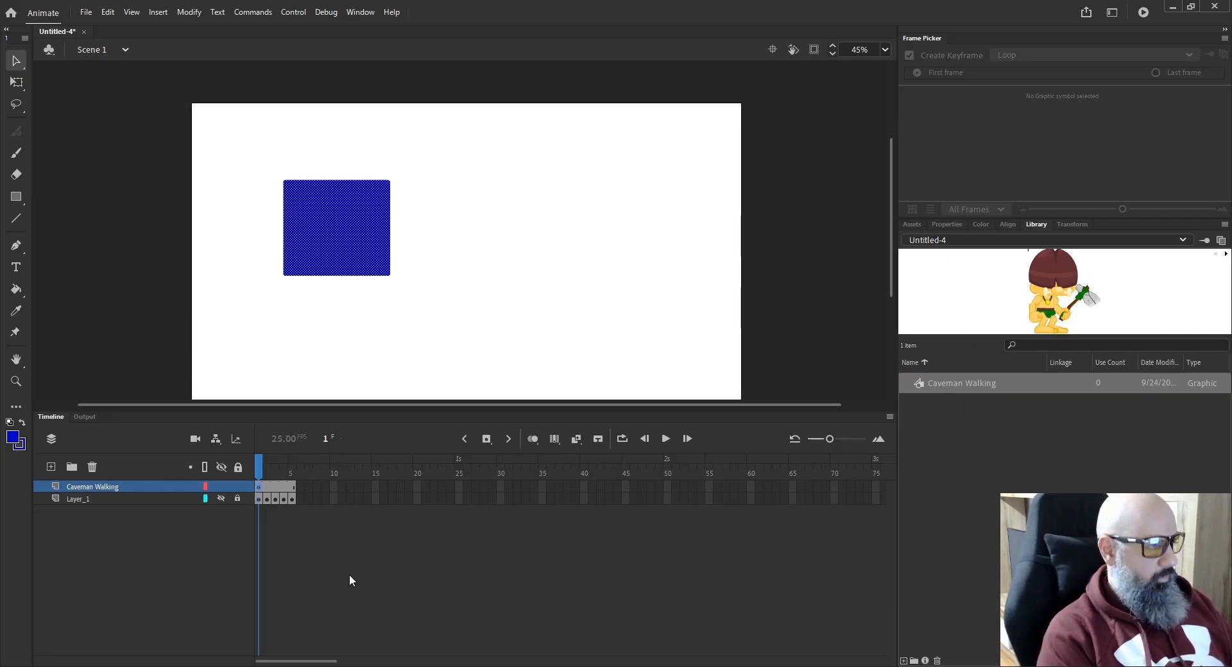
left_click(711, 316)
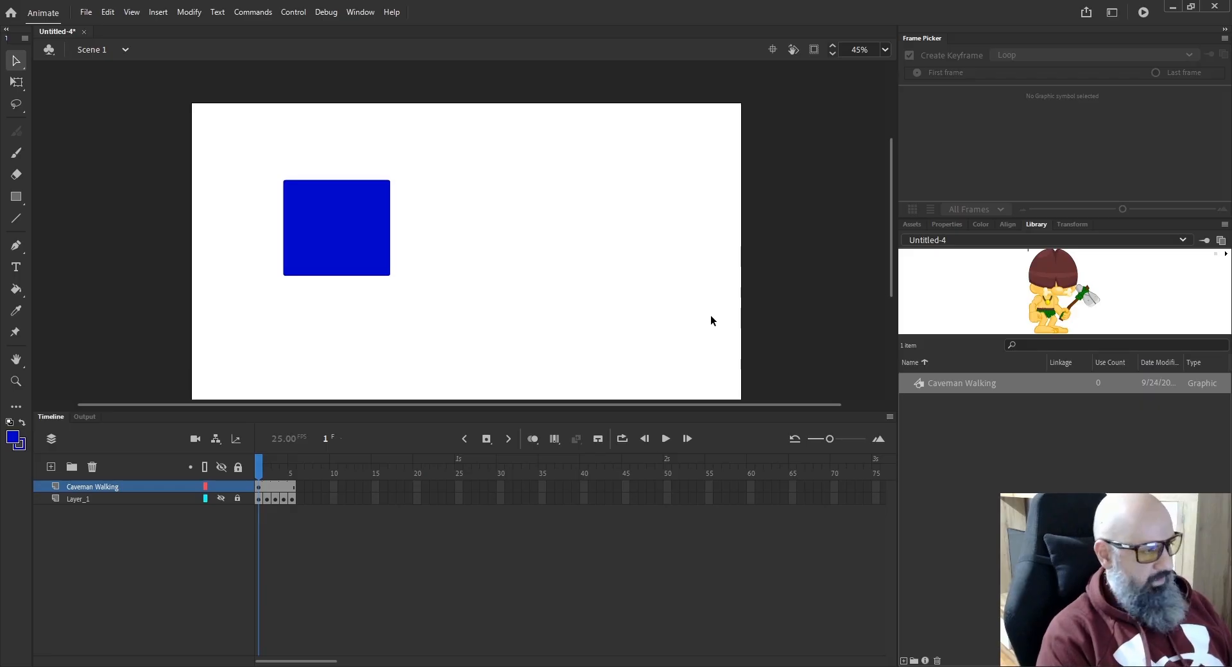
key("ctrl+a")
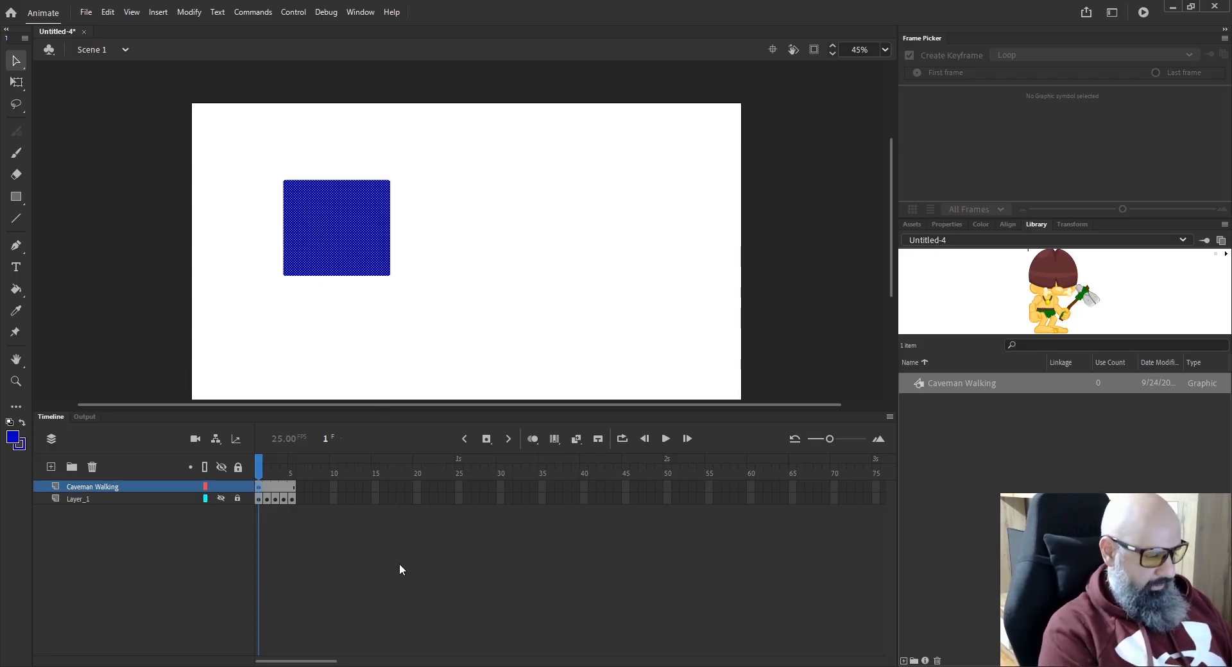
key("F8")
key("Return")
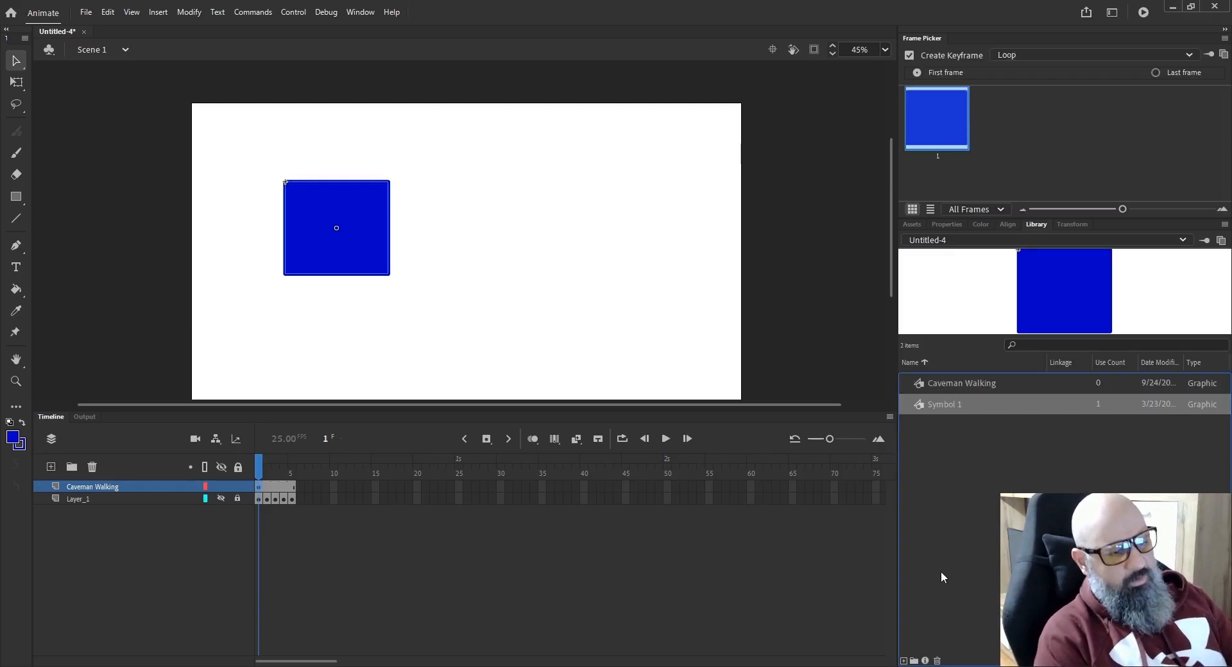
Delete the rectangle's symbol from the Library, undo the deletion, and deselect everything on the stage.
key("Delete")
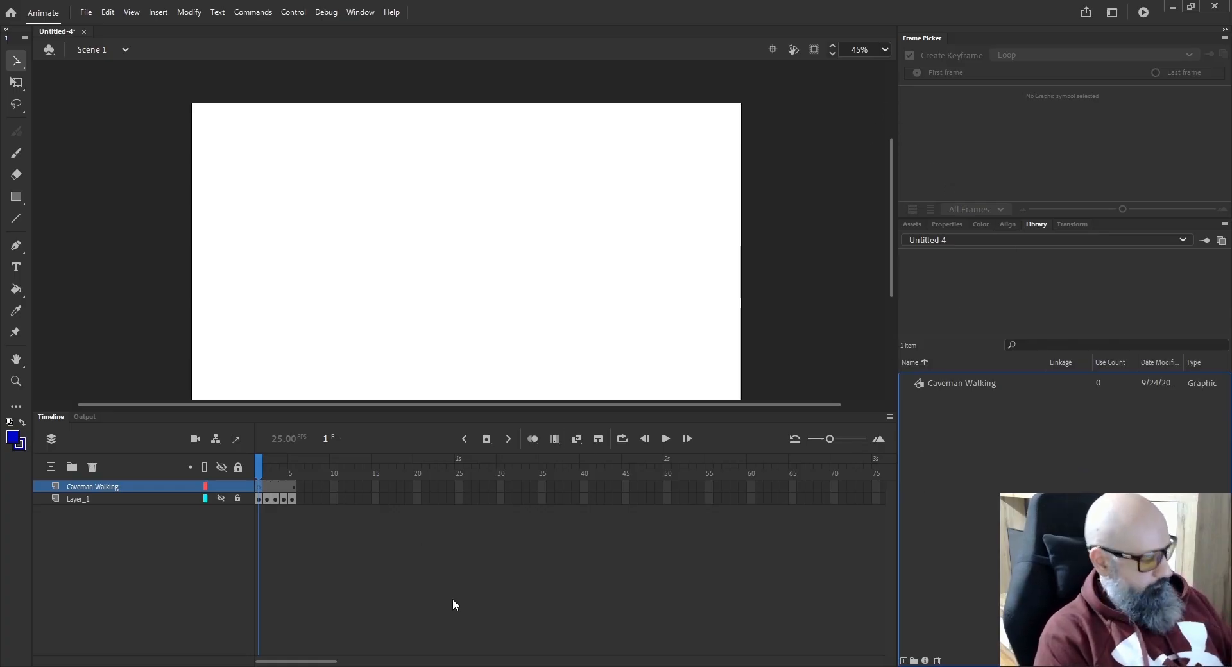
key("ctrl+z")
left_click(274, 325)
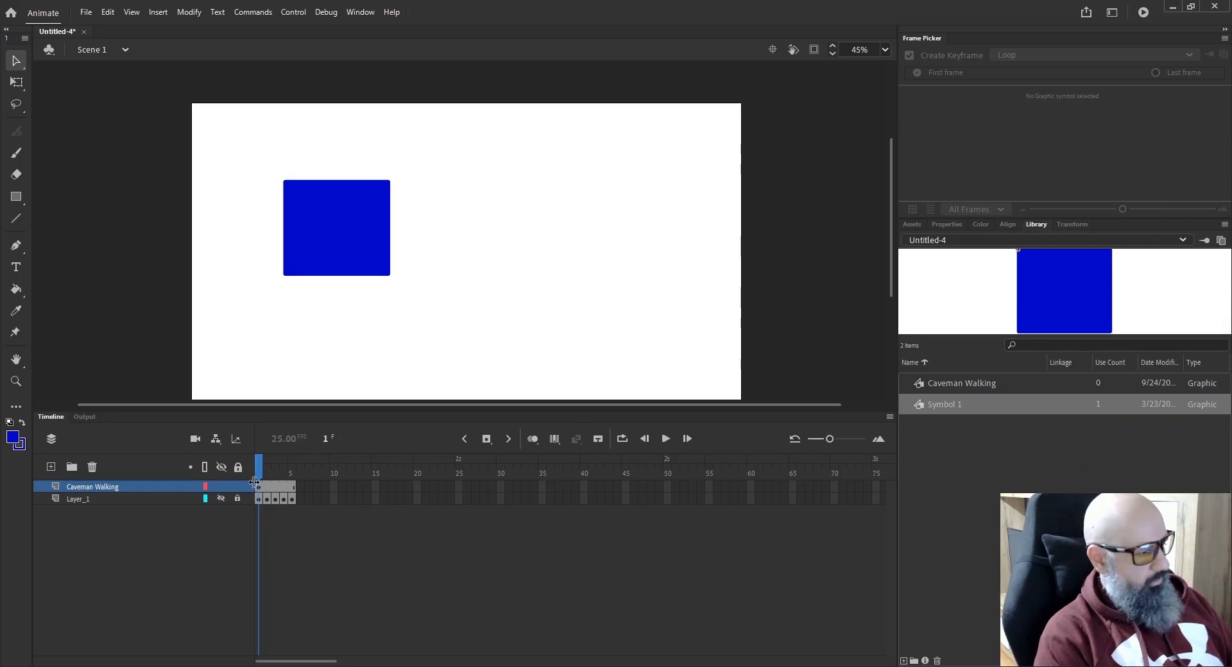
Delete the rectangle instance from the stage only, undo it once, and delete the instance again.
left_click(303, 259)
key("Delete")
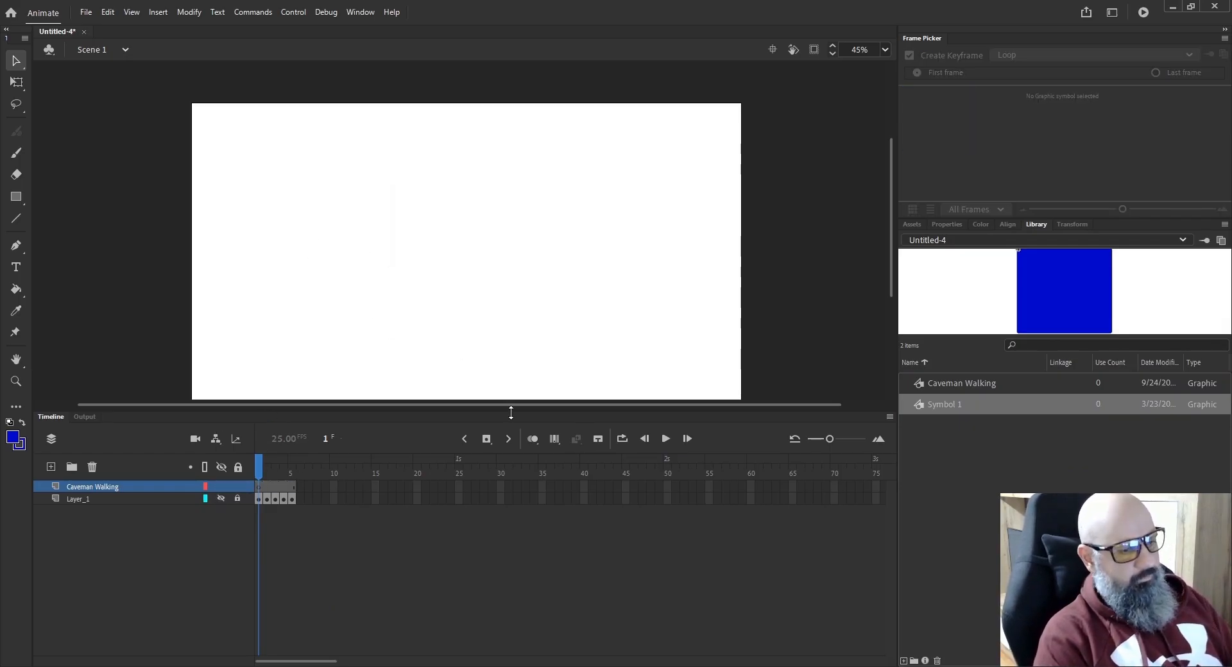
key("ctrl+z")
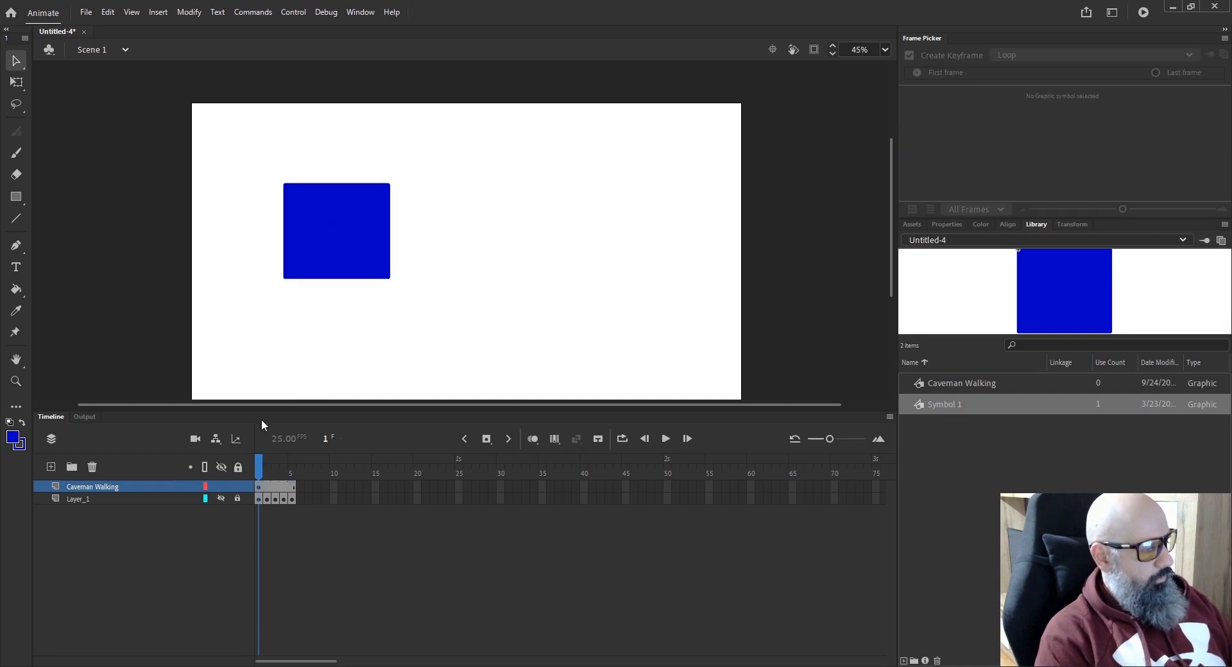
left_click(261, 484)
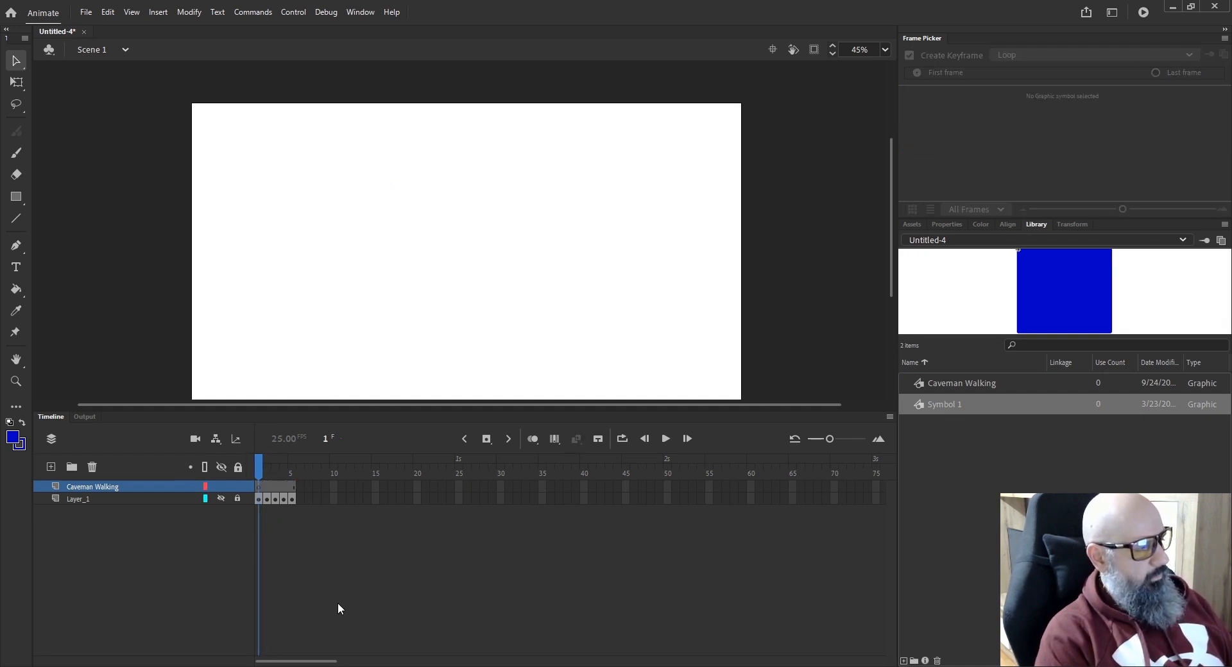
Place an instance of the rectangle symbol from the Library on the stage and undo the placement.
left_click(944, 383)
left_click(937, 407)
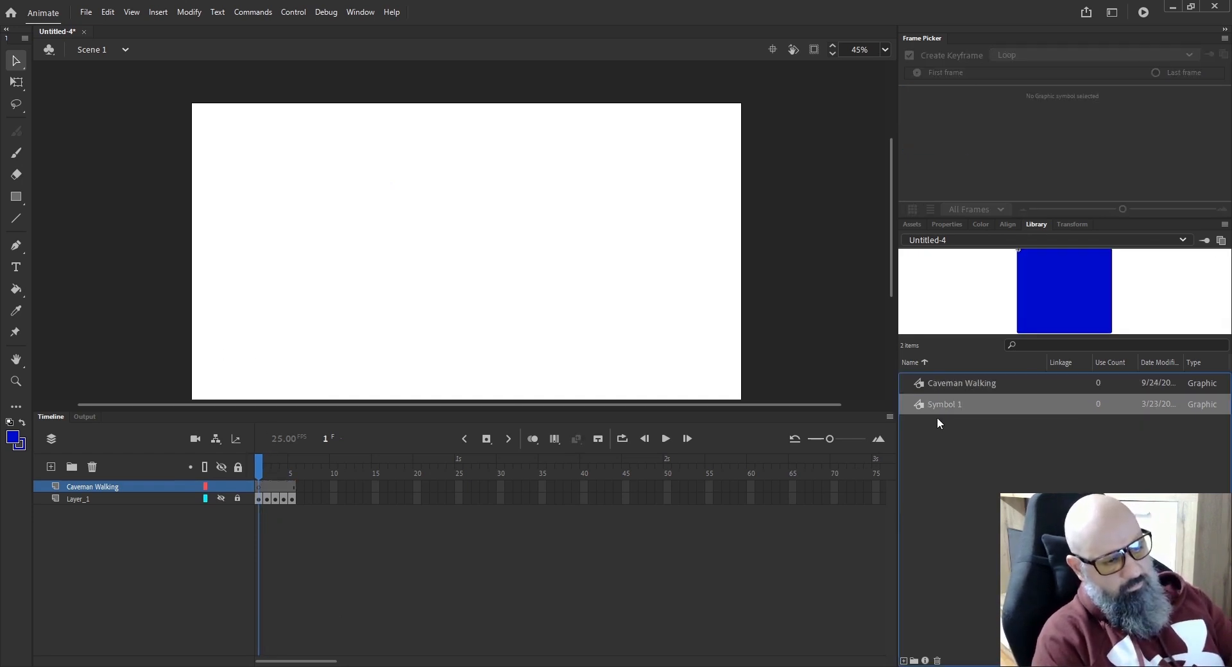
left_click_drag(939, 407, 426, 302)
left_click(409, 486)
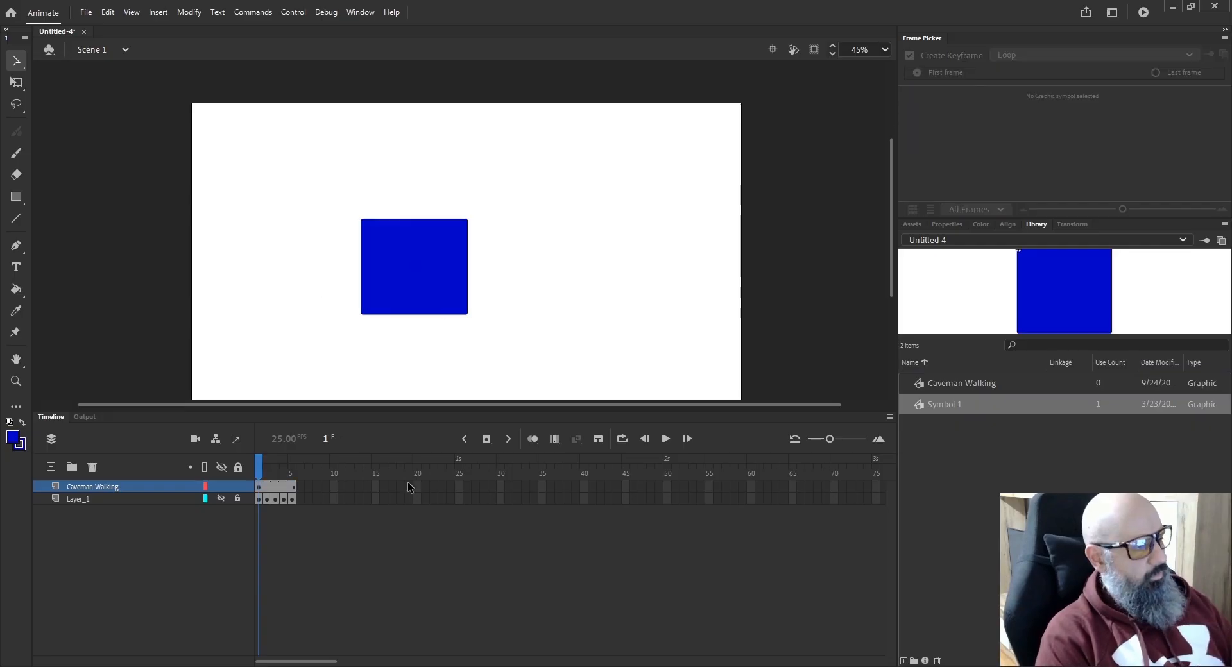
key("ctrl+z")
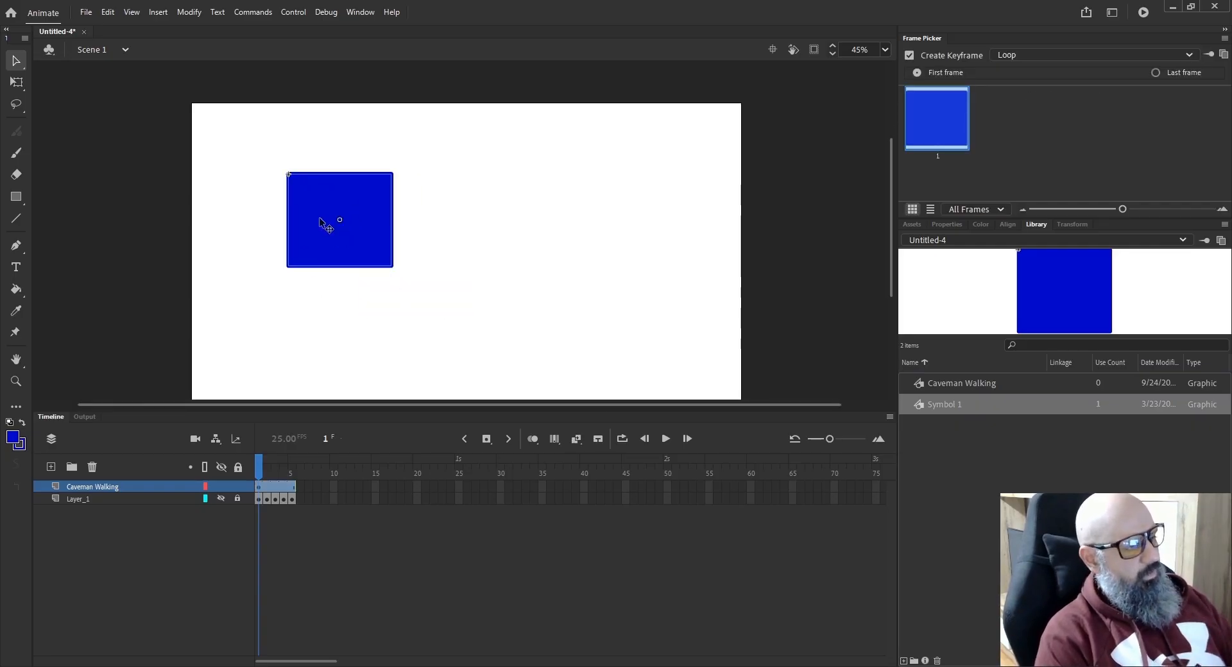
key("ctrl+z")
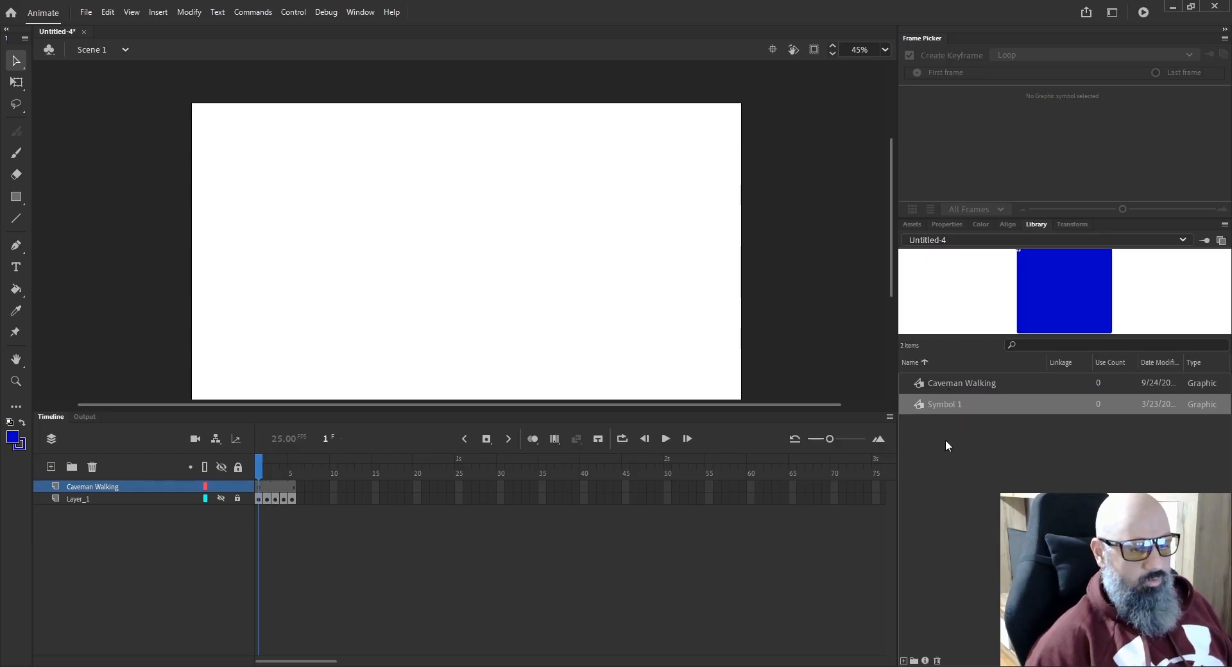
Delete the rectangle symbol from the Library and select the Caveman Walking graphic.
left_click(948, 383)
left_click(948, 403)
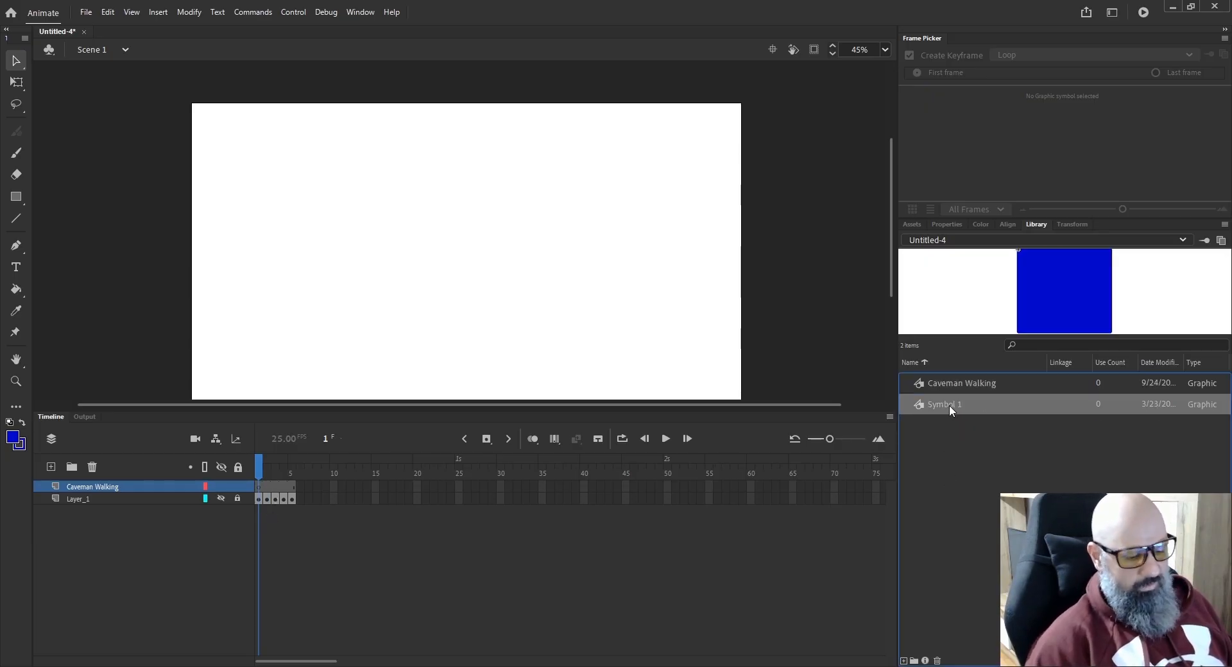
key("Delete")
left_click(976, 386)
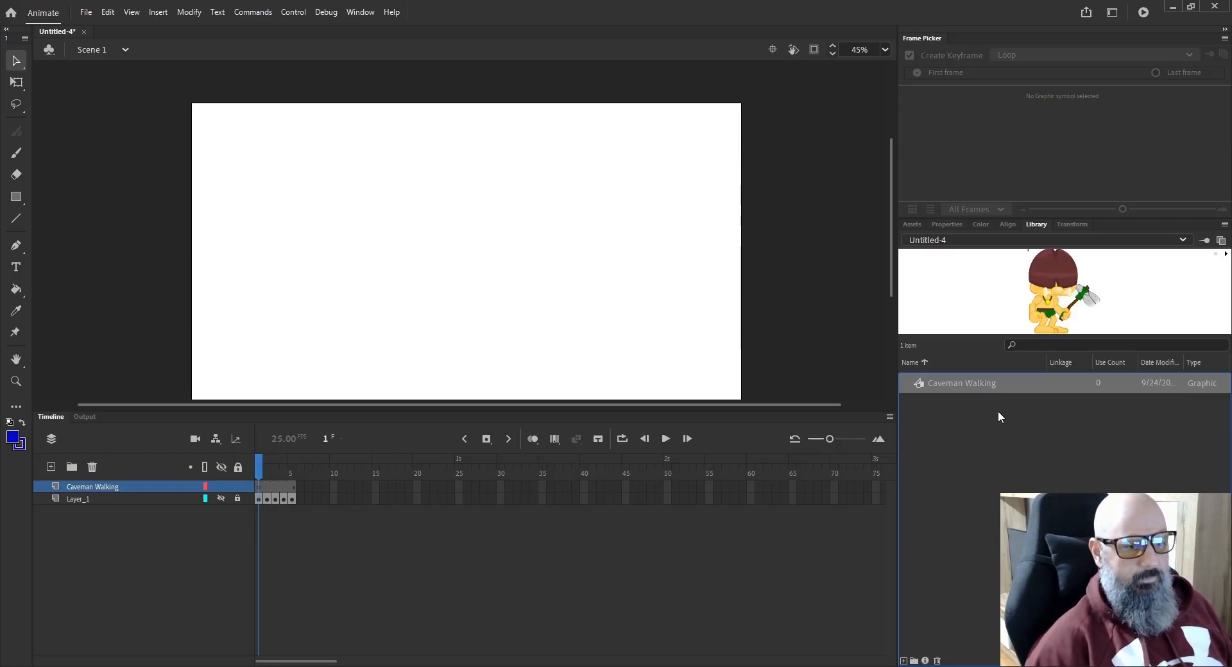
Show the Transform panel, draw a new blue rectangle left of the stage's centre, and select it with Free Transform.
left_click(1072, 224)
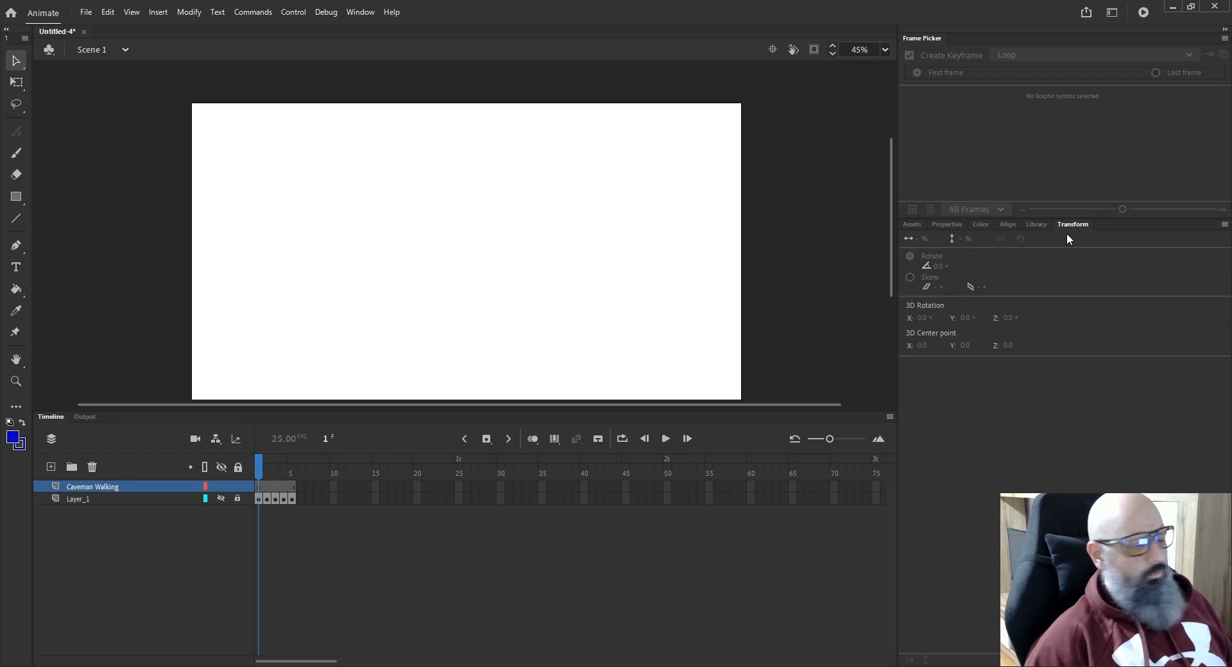
left_click(17, 84)
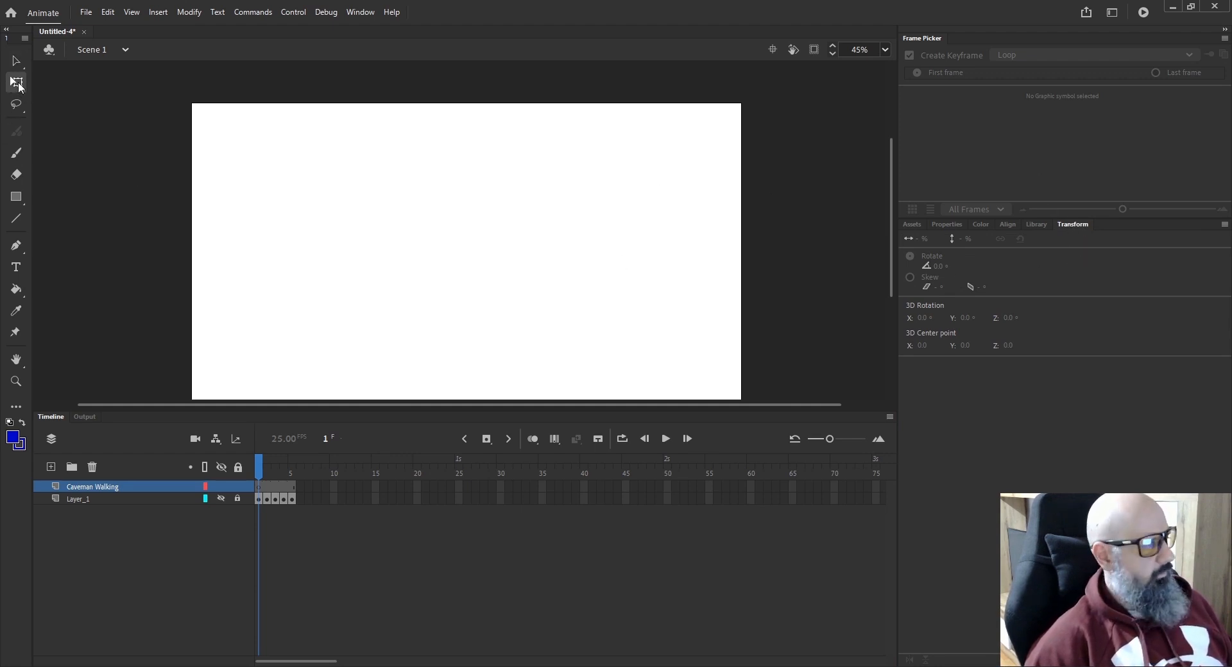
left_click(16, 197)
left_click_drag(450, 193, 319, 305)
left_click(17, 82)
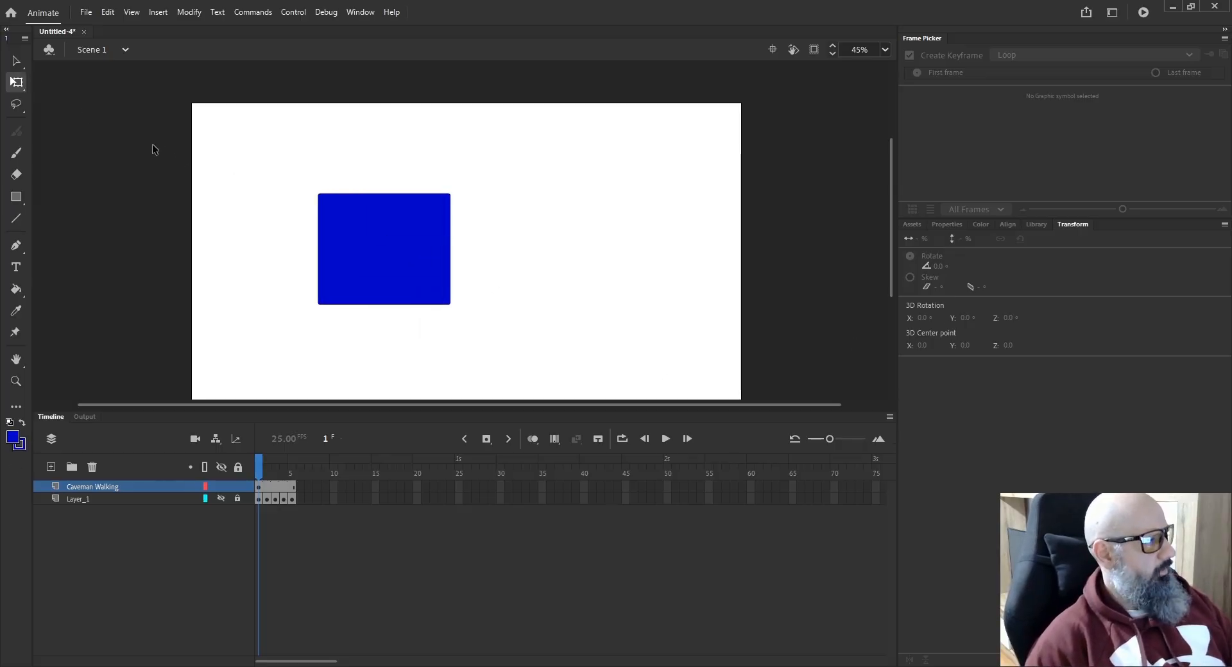
left_click(332, 221)
left_click_drag(277, 161, 513, 337)
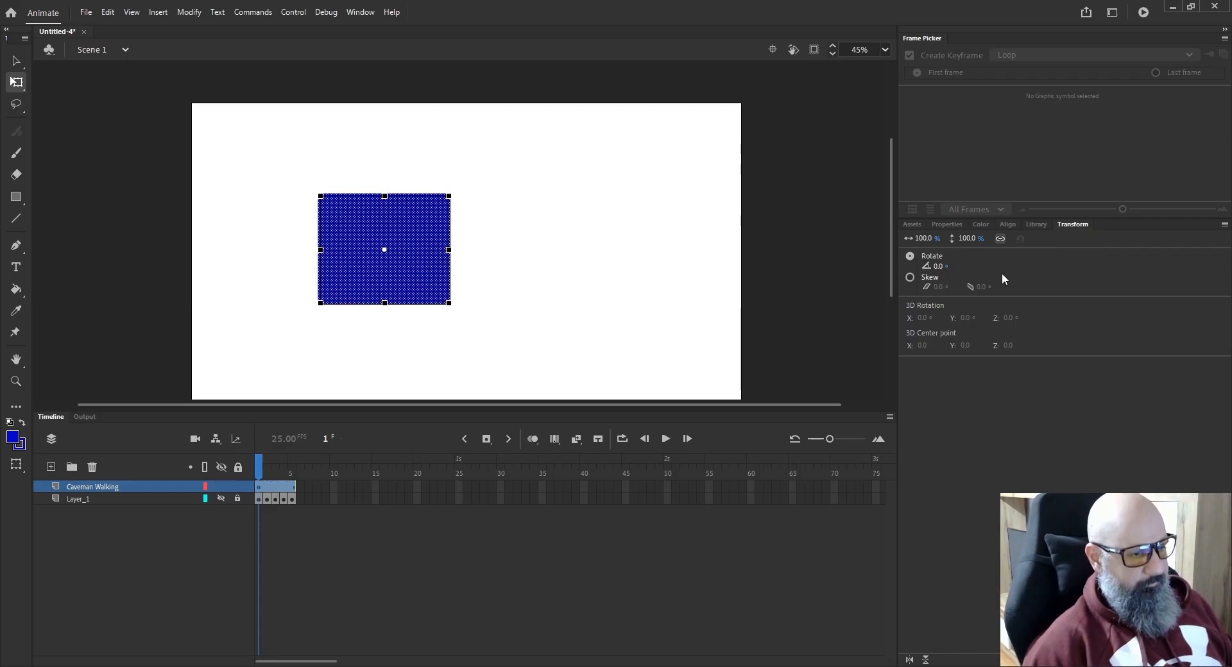
Rotate the selected blue rectangle by 15 degrees and reset its rotation to 0 degrees.
mouse_move(937, 270)
left_mouse_down()
mouse_move(963, 268)
mouse_move(953, 273)
left_mouse_up()
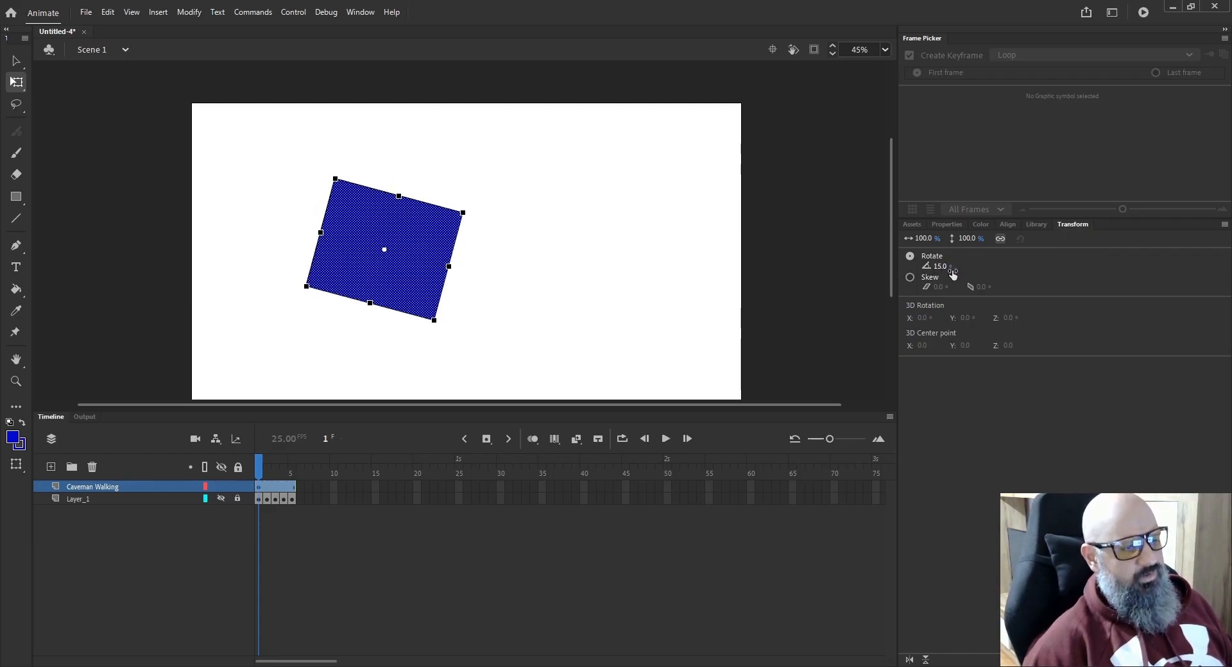
left_click(938, 266)
type("0")
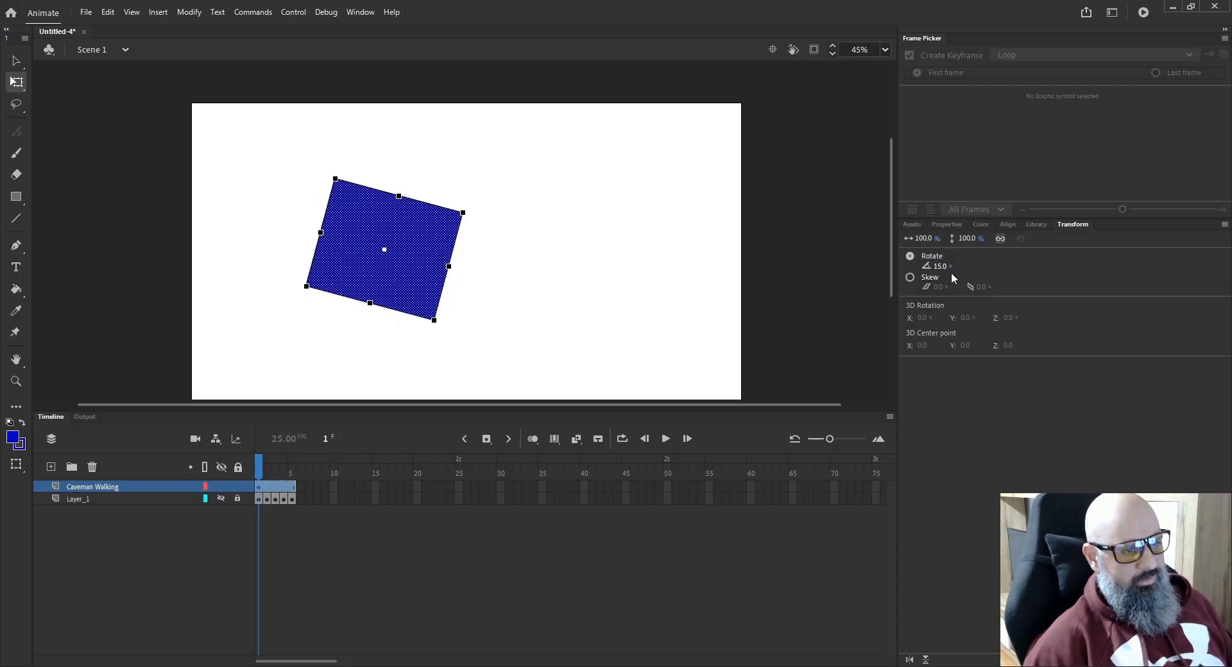
key("Return")
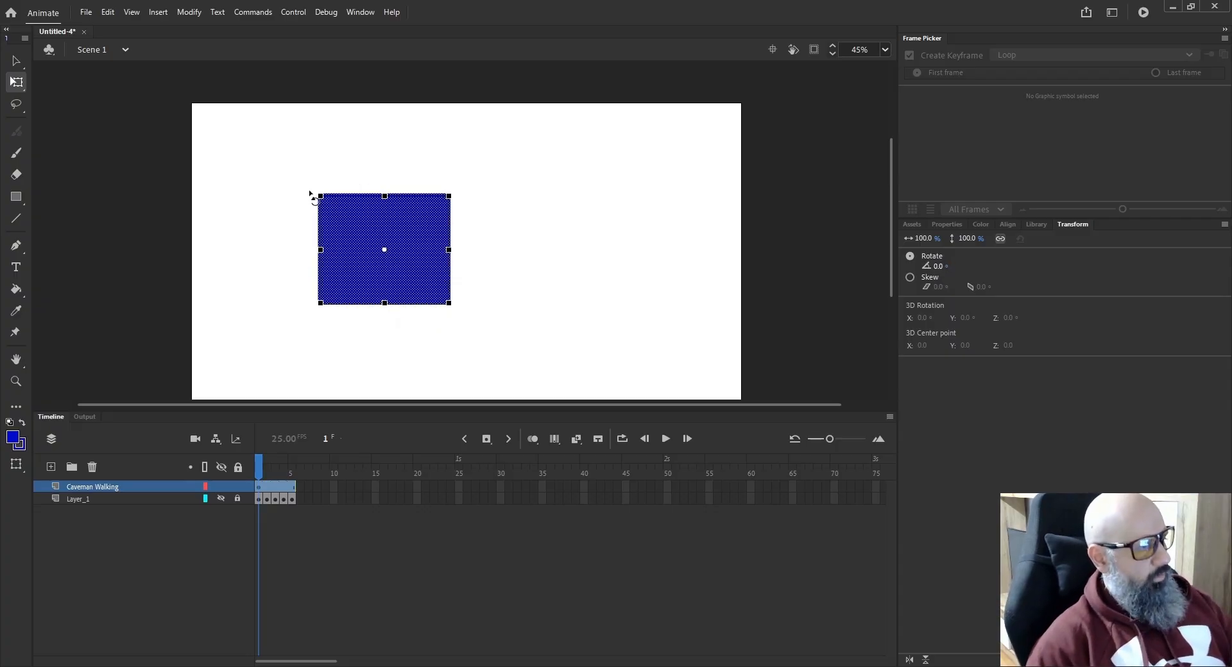
Rotate the selected blue rectangle freehand around its centre and undo the rotation.
left_click_drag(313, 198, 366, 168)
key("ctrl+z")
key("ctrl+z")
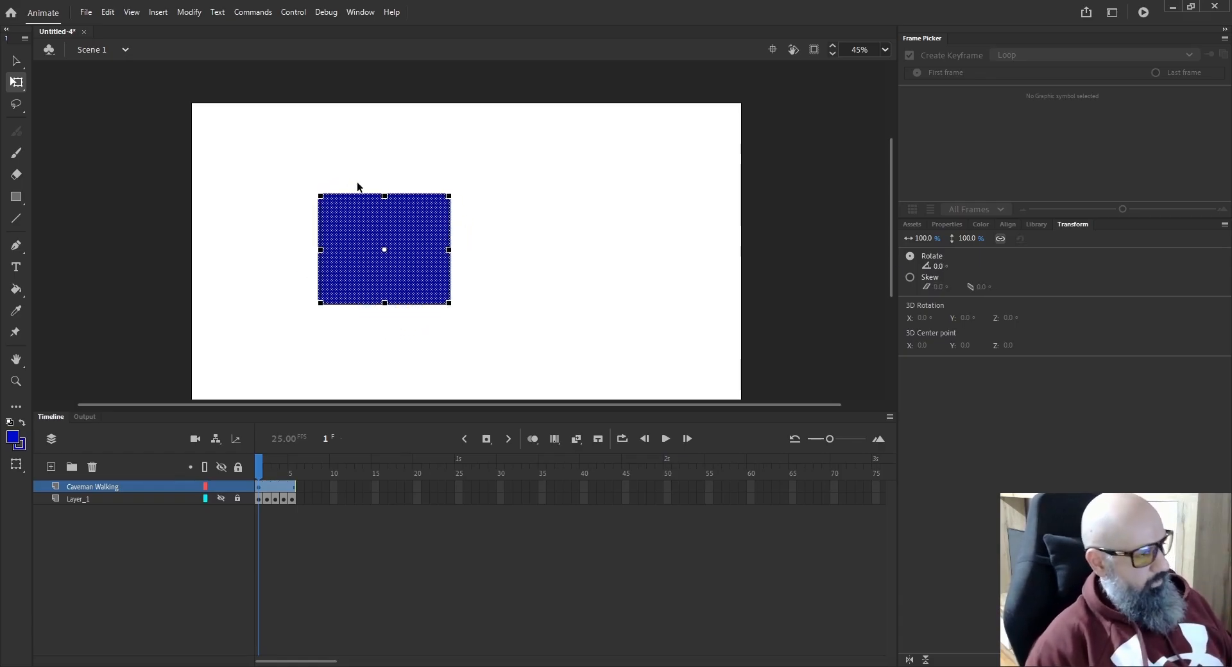
Set the blue rectangle's rotation to 45 degrees, then deselect and reselect it.
left_click_drag(937, 267, 882, 361)
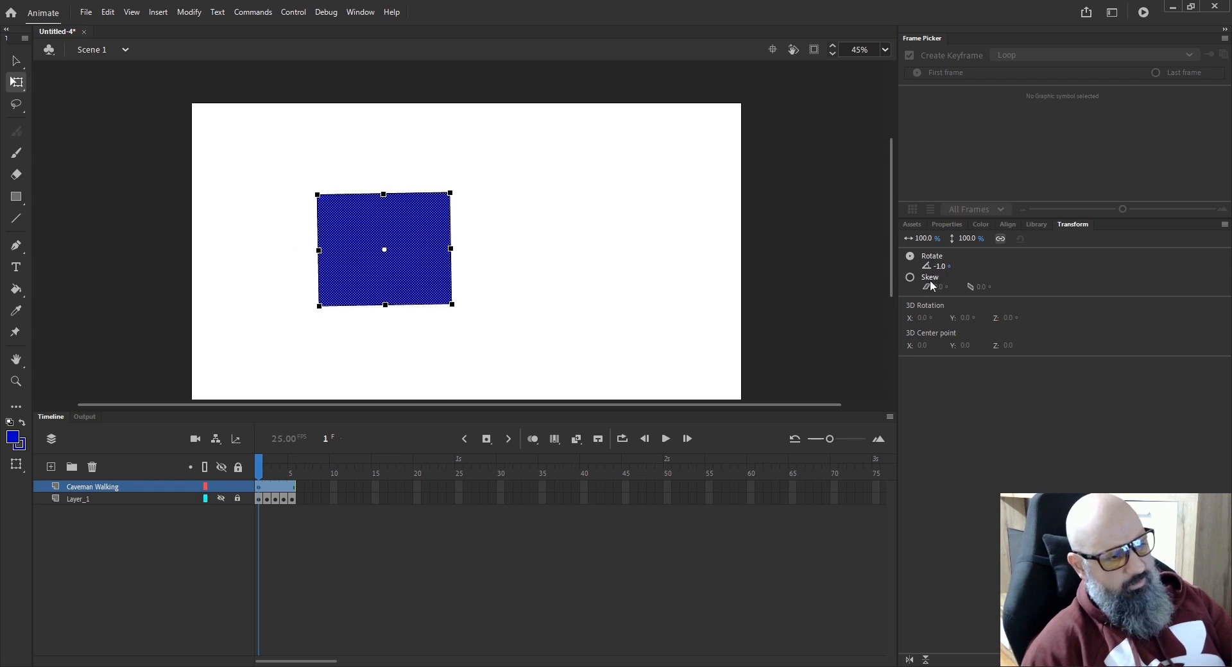
left_click(939, 267)
type("45")
key("Return")
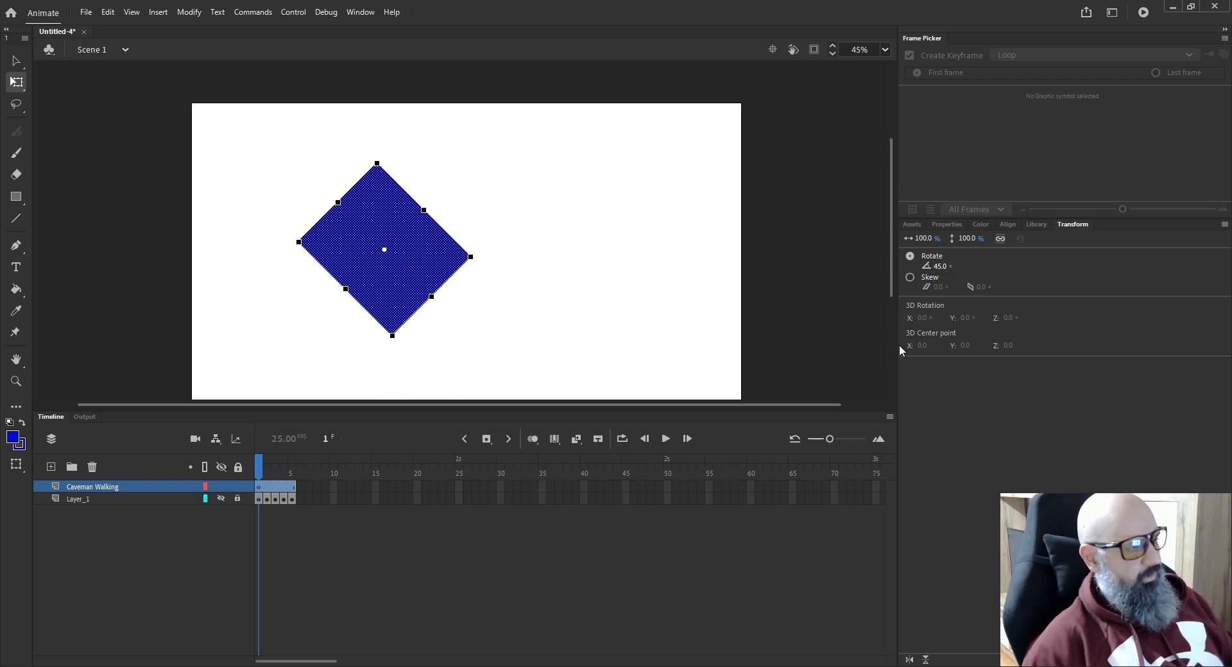
left_click(318, 298)
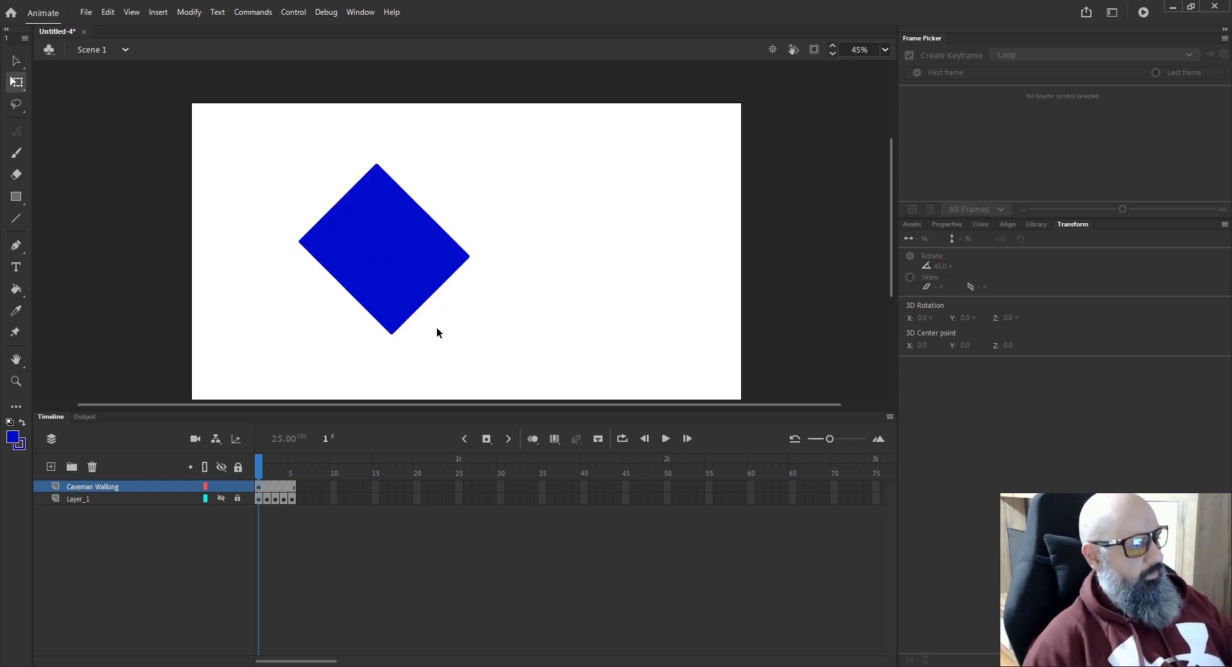
left_click(372, 251)
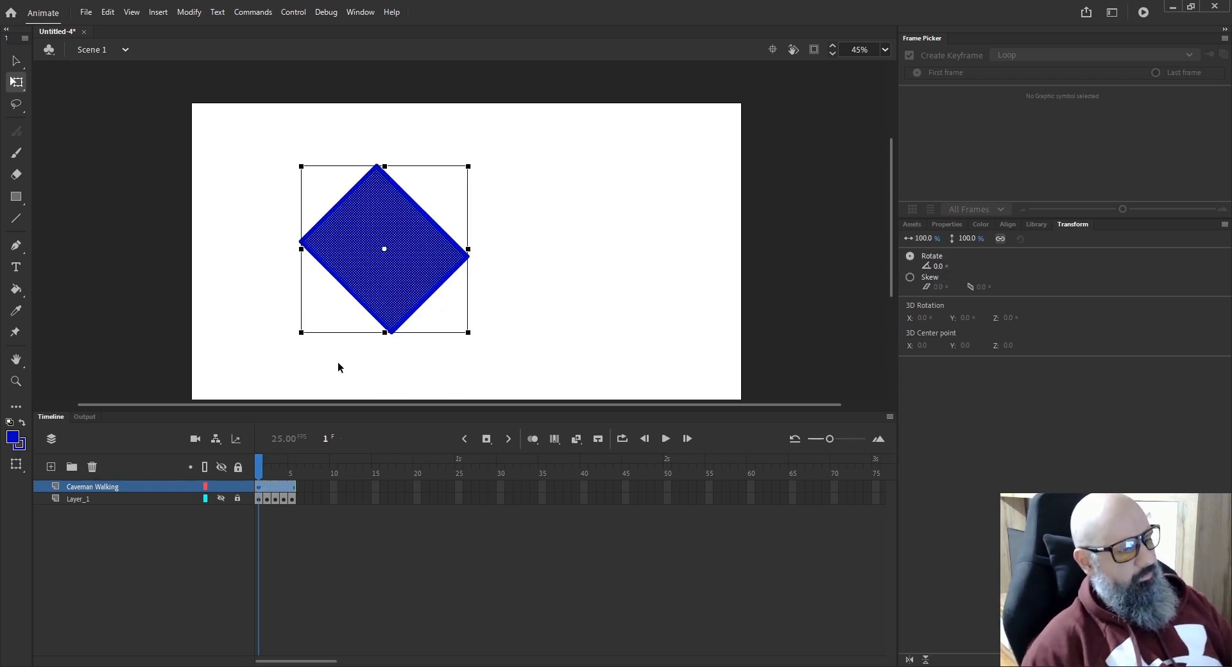
Switch the transform mode to Skew, skew the rectangle freehand to about -14.5 and -10.9 degrees, and deselect it.
left_click(910, 277)
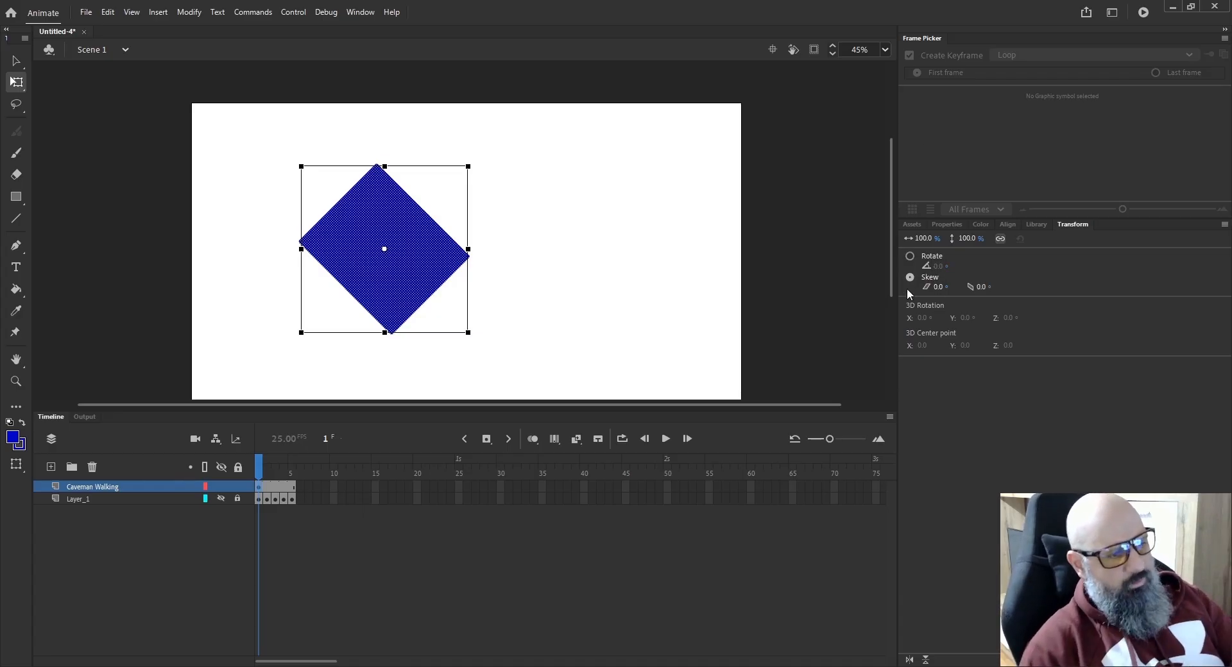
left_click_drag(930, 289, 800, 272)
left_click_drag(295, 221, 297, 227)
mouse_move(327, 175)
left_mouse_down()
mouse_move(361, 172)
mouse_move(308, 177)
left_mouse_up()
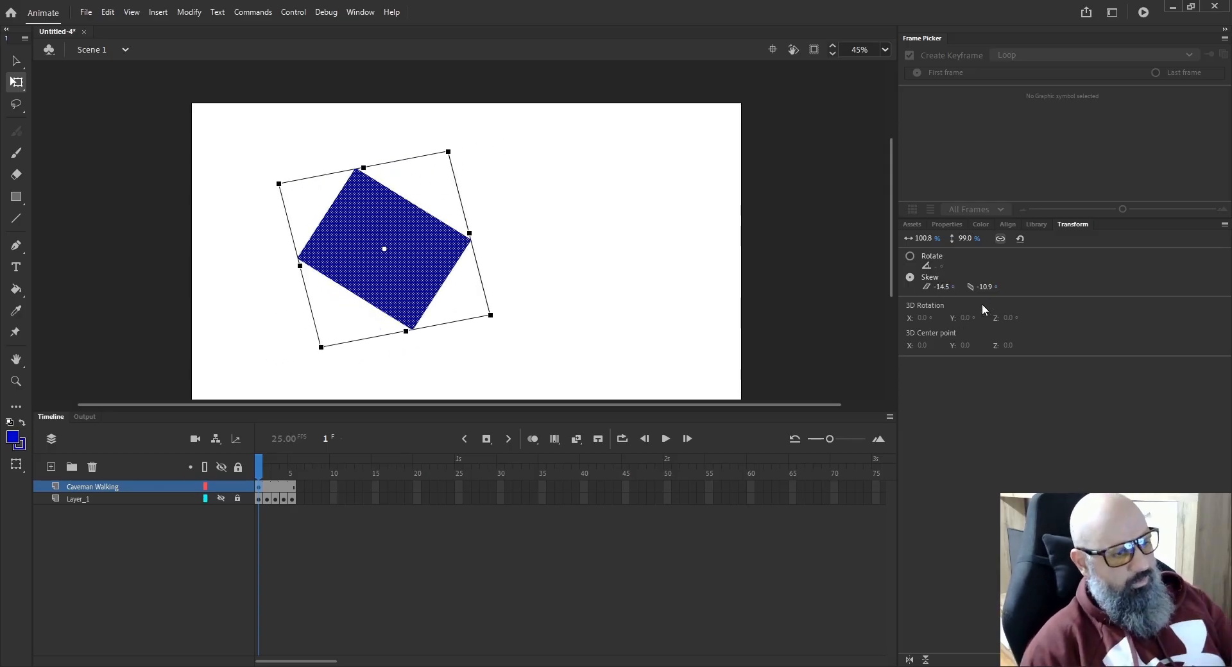
left_click(984, 288)
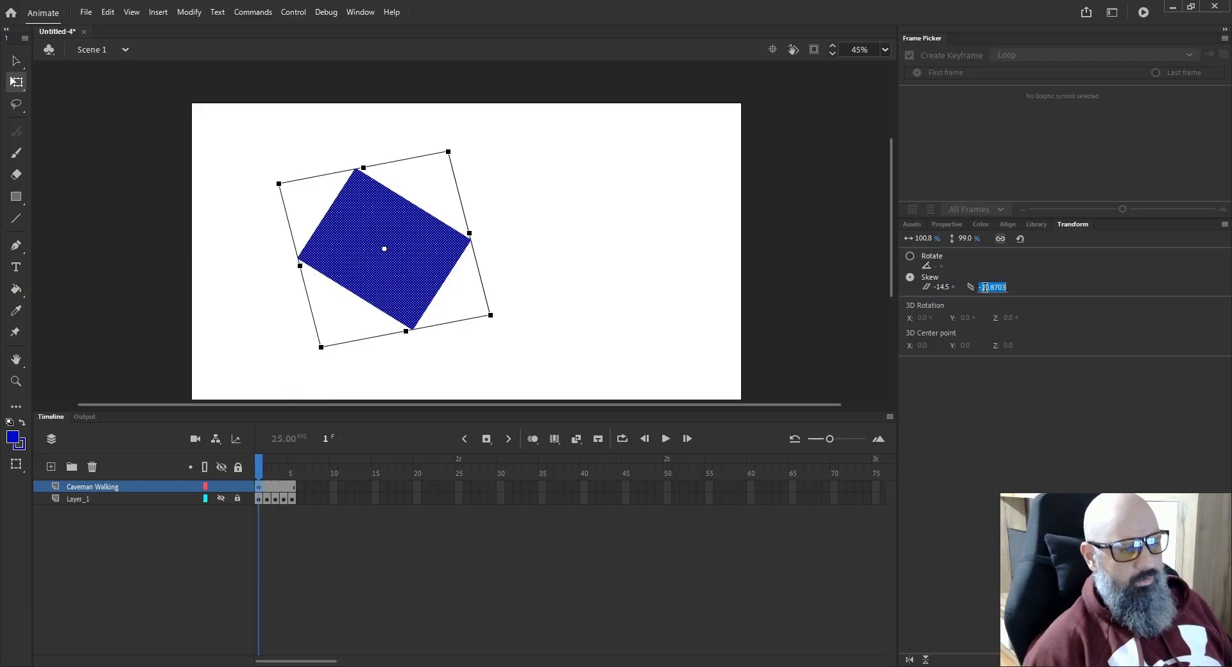
key("Return")
left_click(661, 289)
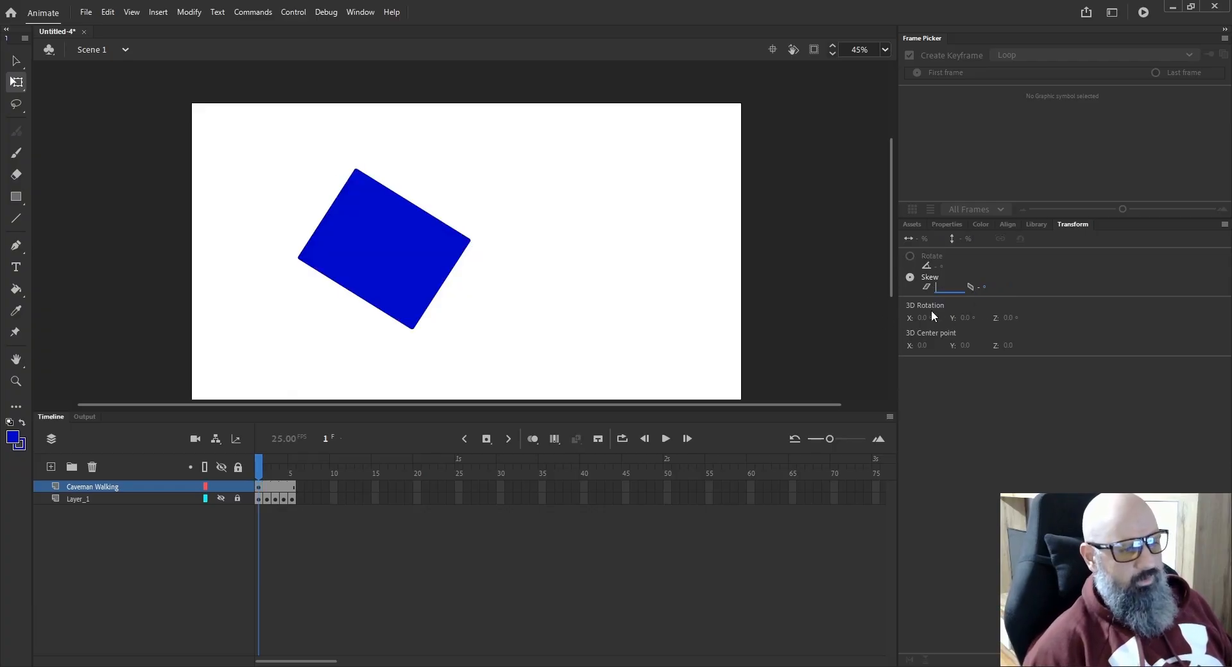
left_click(553, 247)
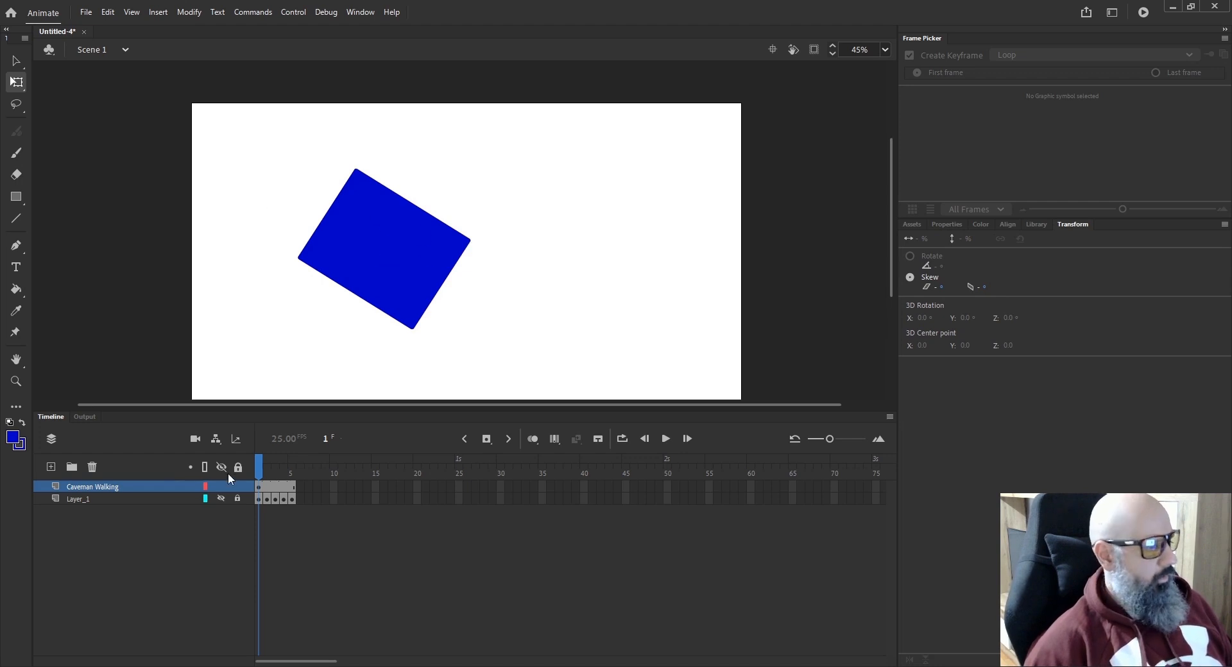
Select the frame 1 artwork on the Caveman Walking layer and scale it proportionally to 50%.
left_click(259, 489)
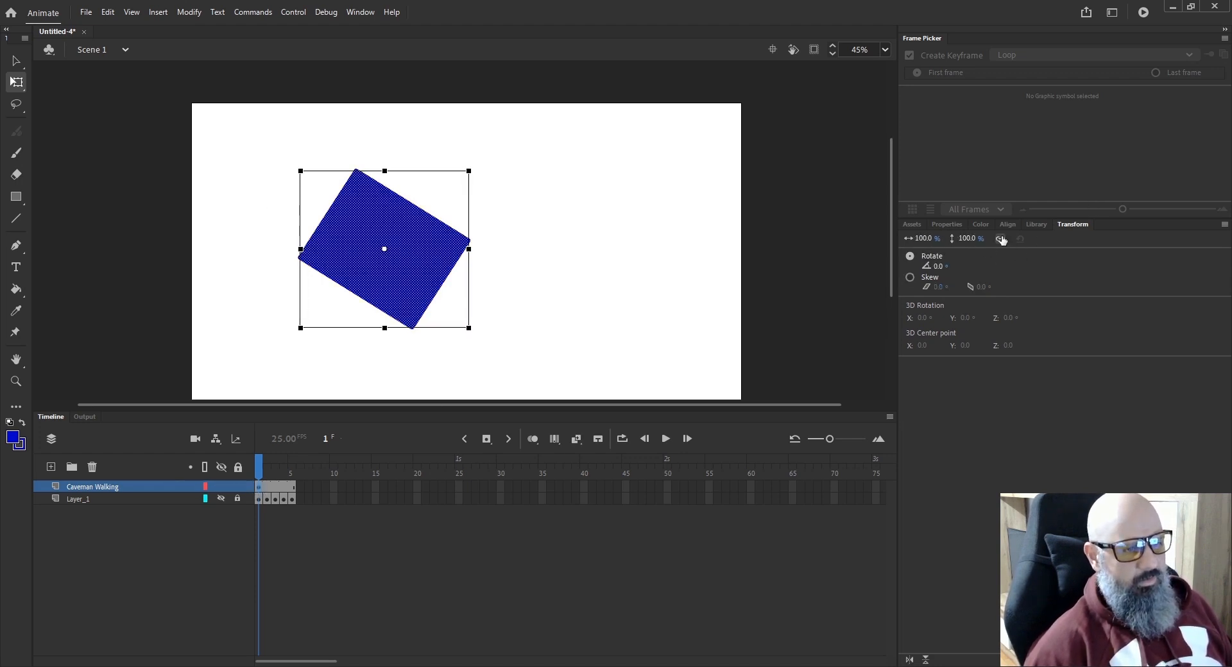
left_click(919, 238)
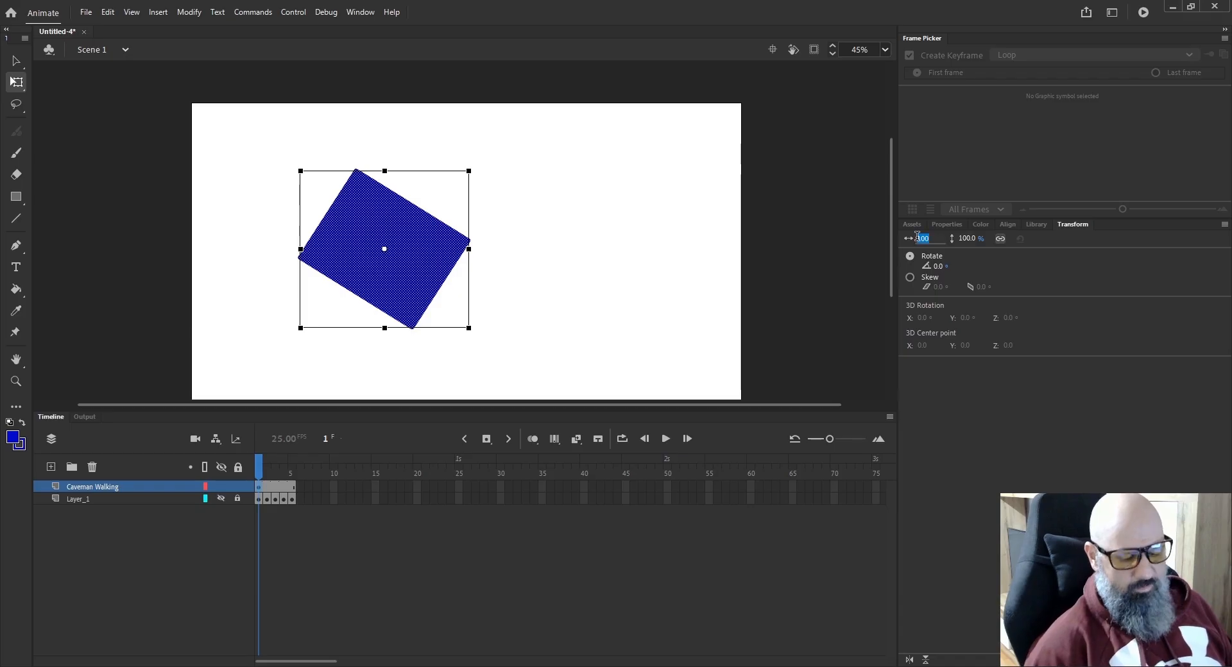
type("50")
key("Return")
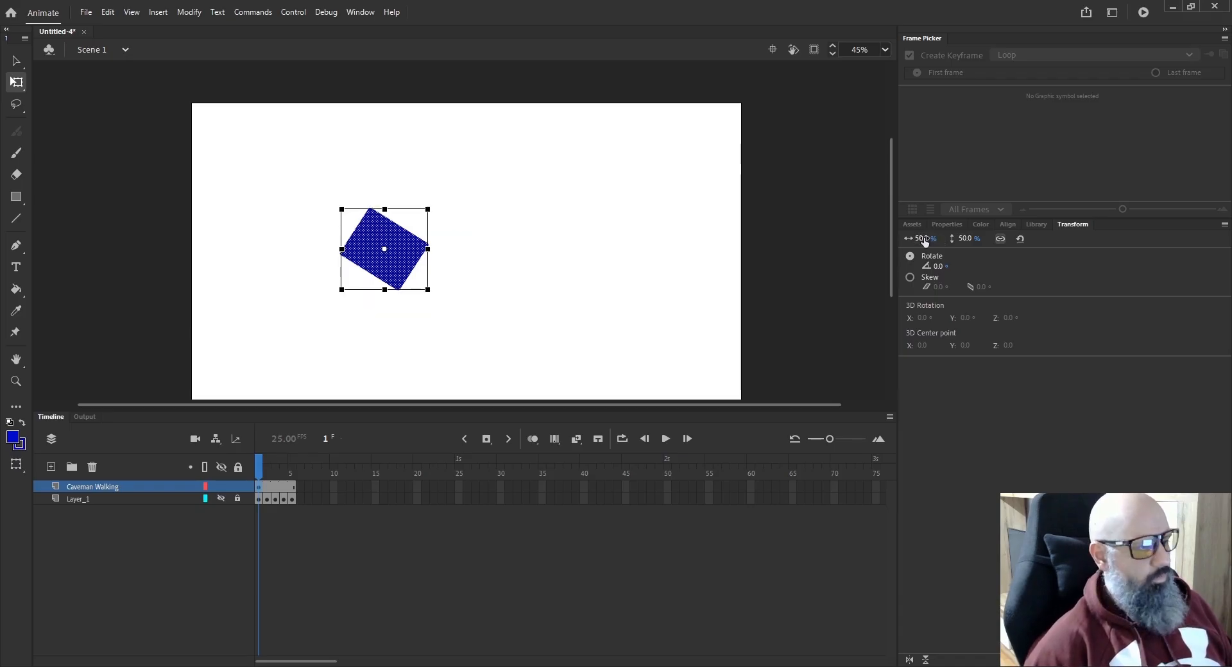
Unlink the width and height scaling, and set the rectangle's width and height separately to 100%.
left_click(1001, 240)
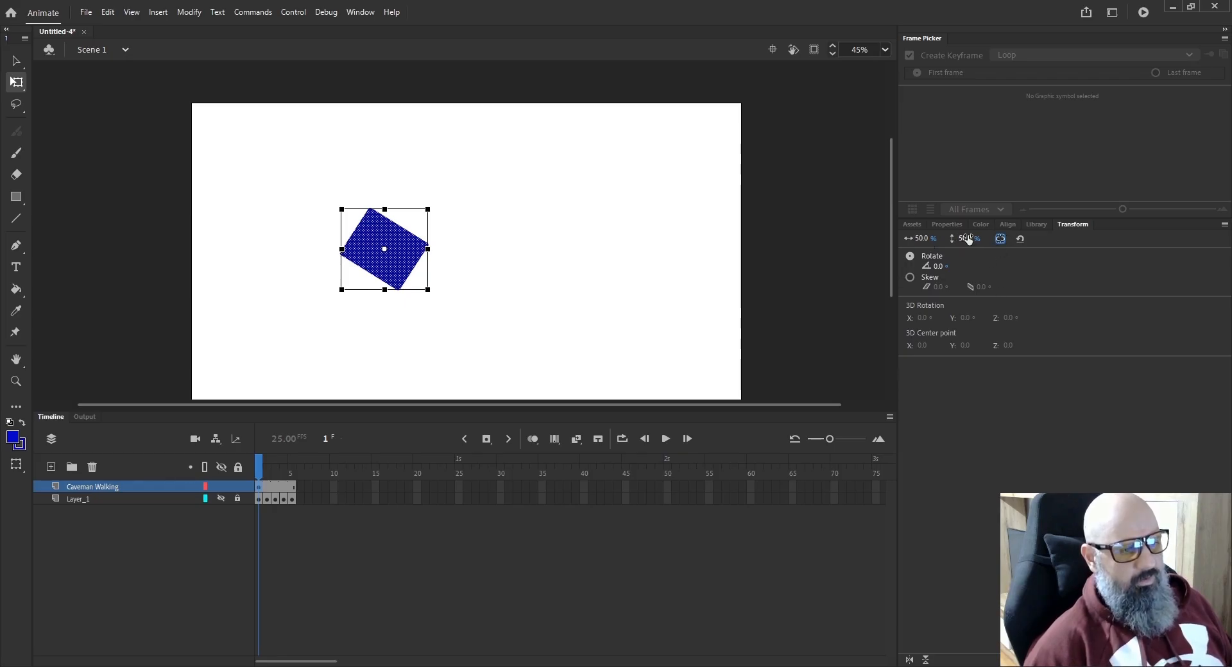
left_click(924, 239)
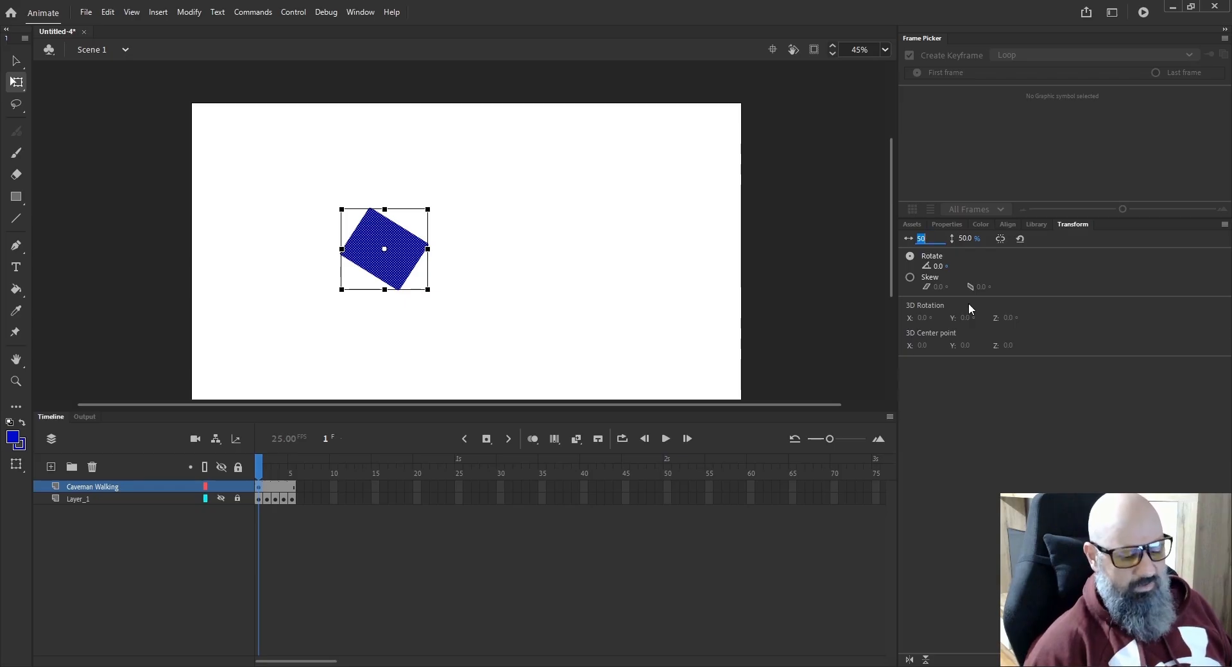
type("100")
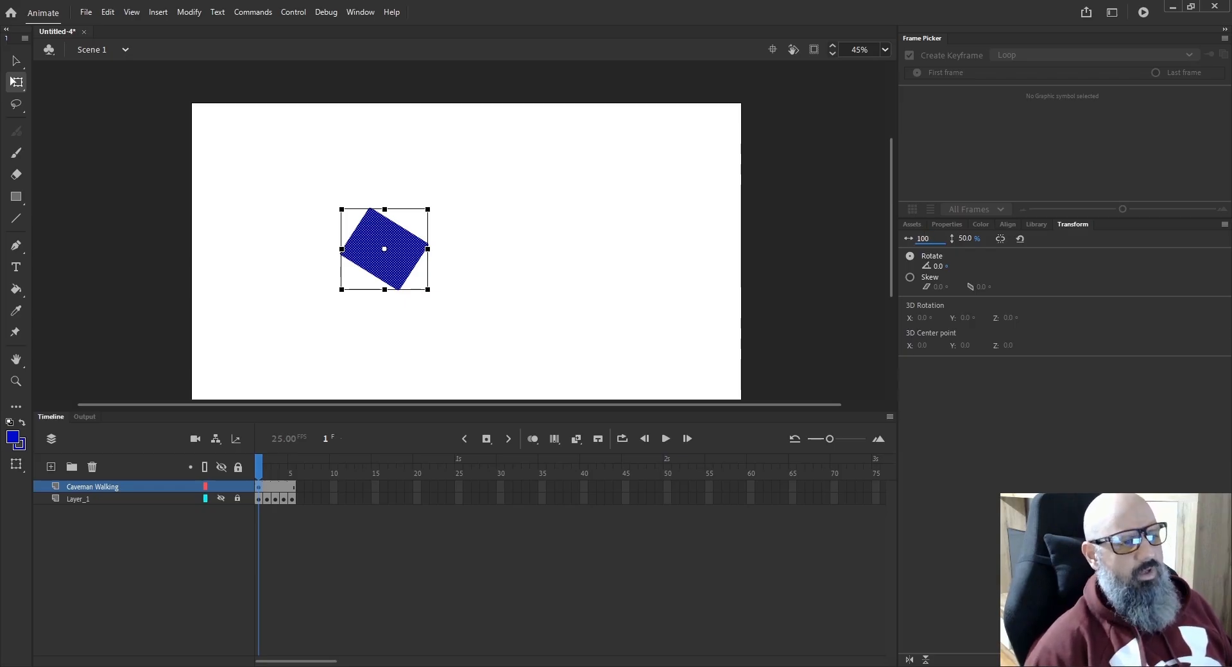
key("Return")
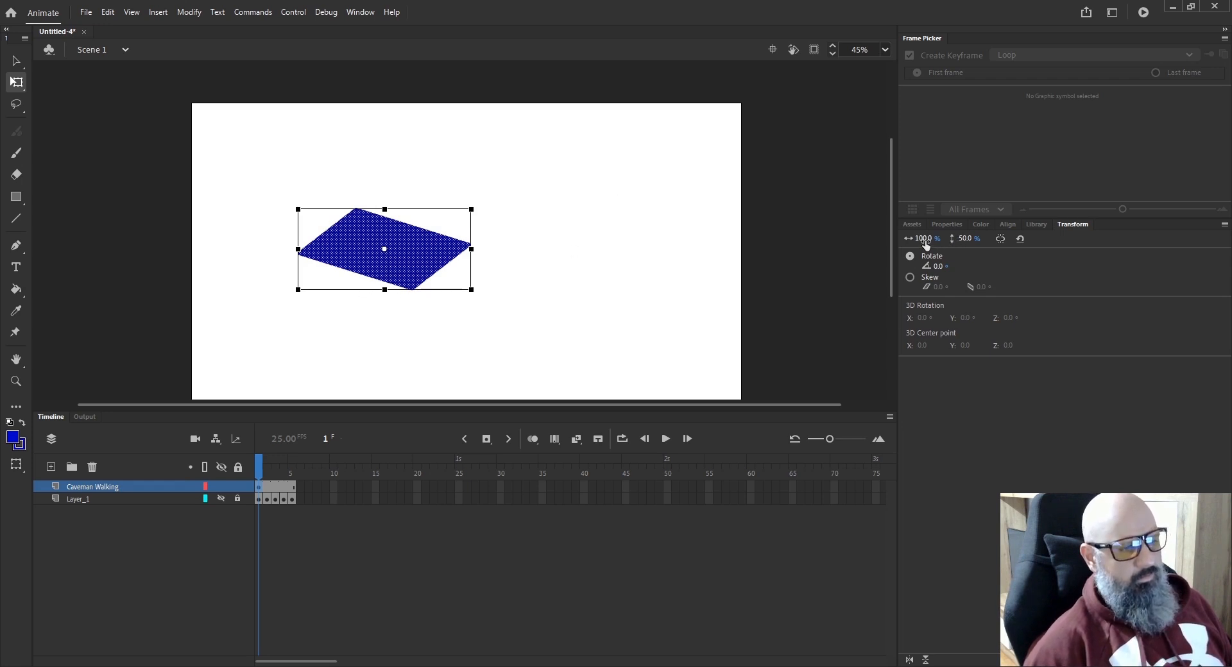
left_click(965, 238)
type("100")
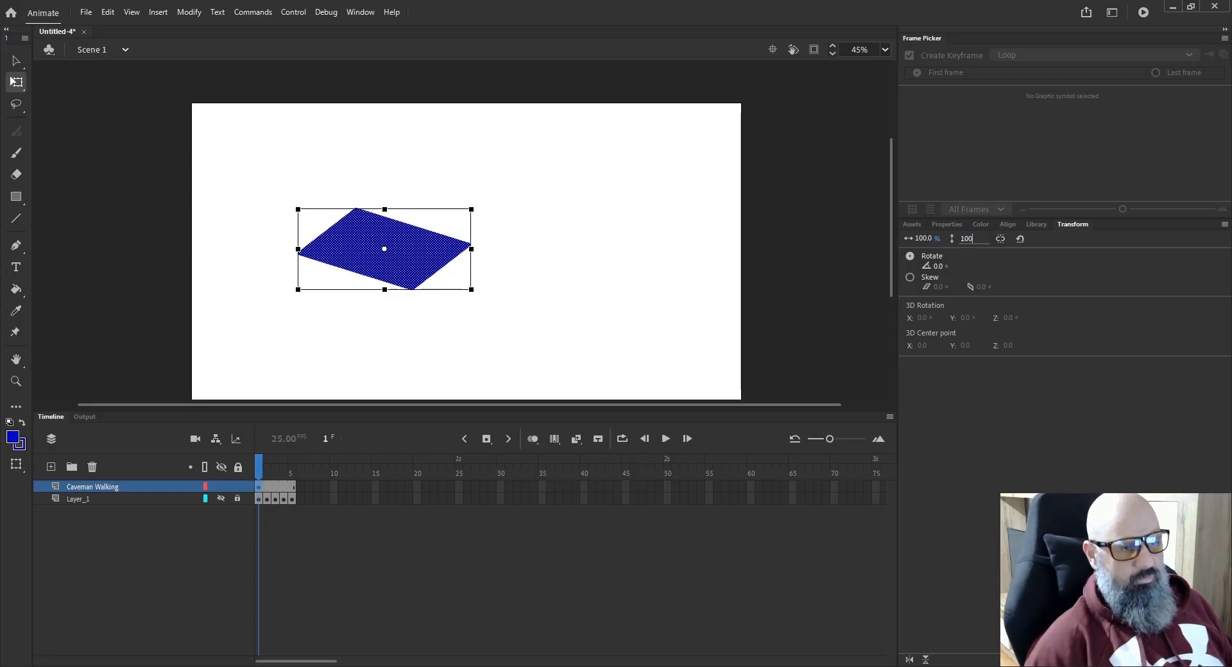
key("Return")
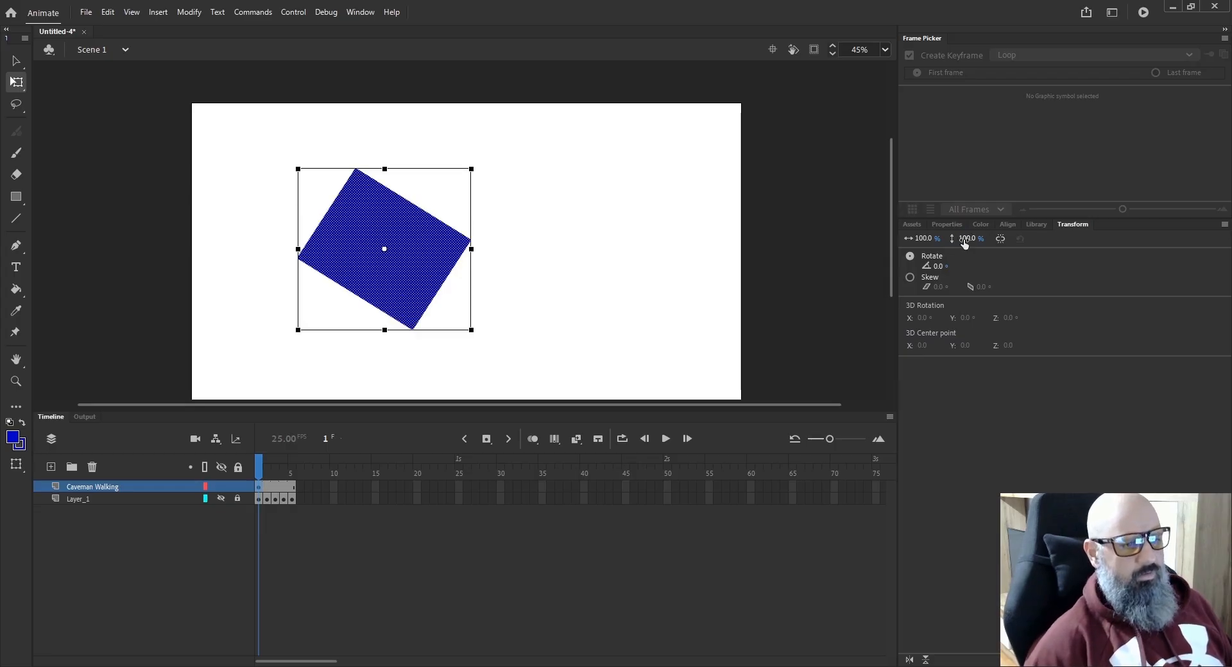
Relink the scale values, scale the rectangle to 50% and back to 100%, and leave it deselected.
left_click(1001, 240)
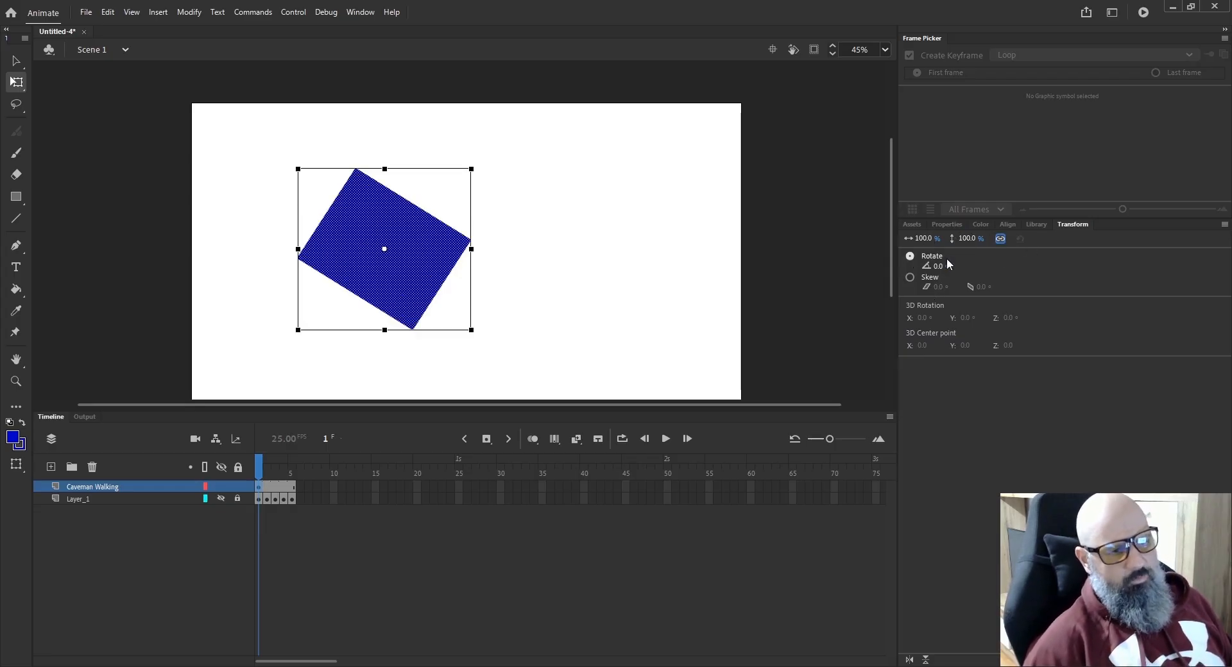
left_click(922, 238)
type("50")
key("Return")
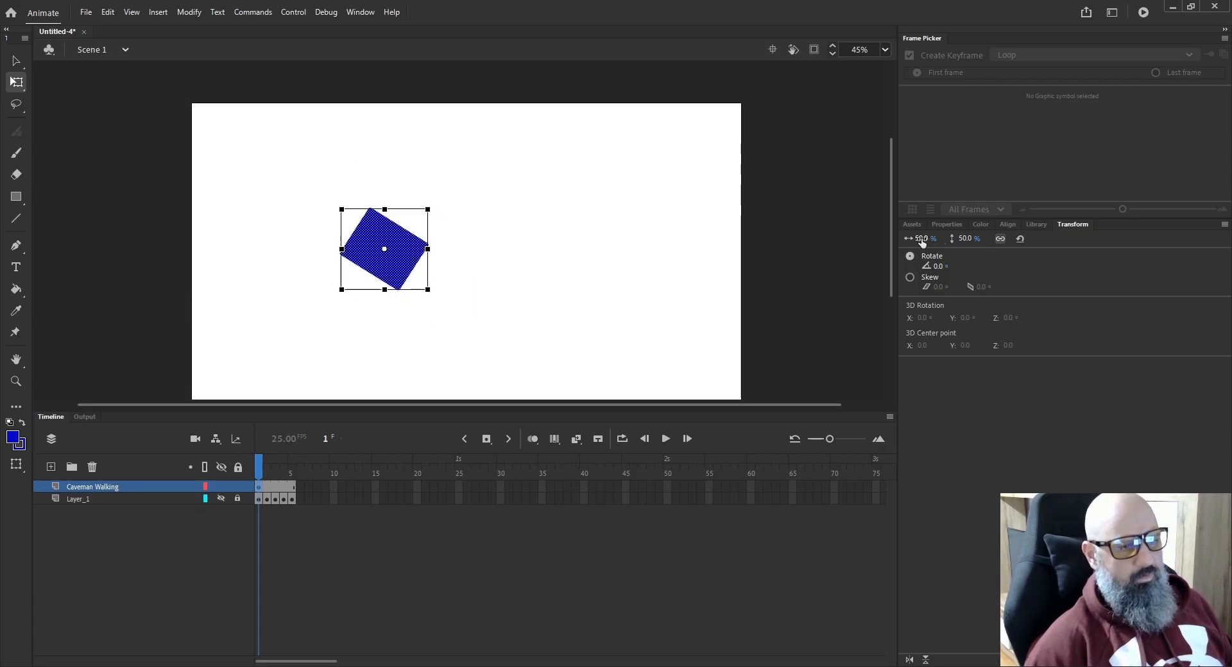
left_click(966, 239)
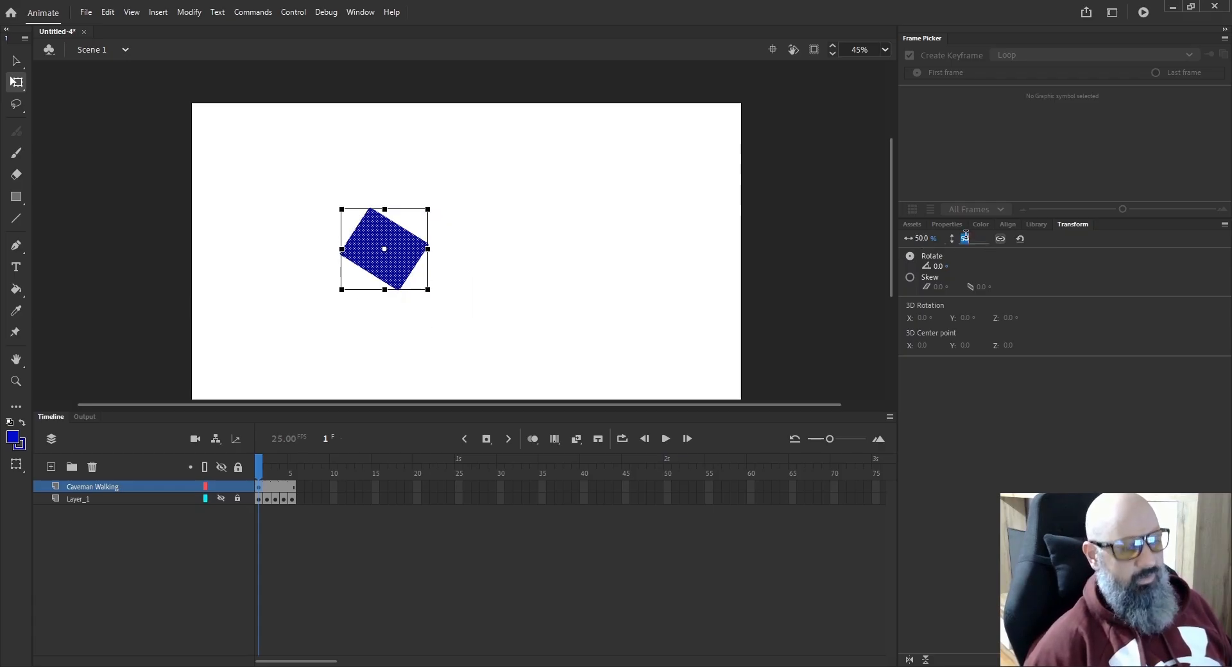
type("100")
key("Return")
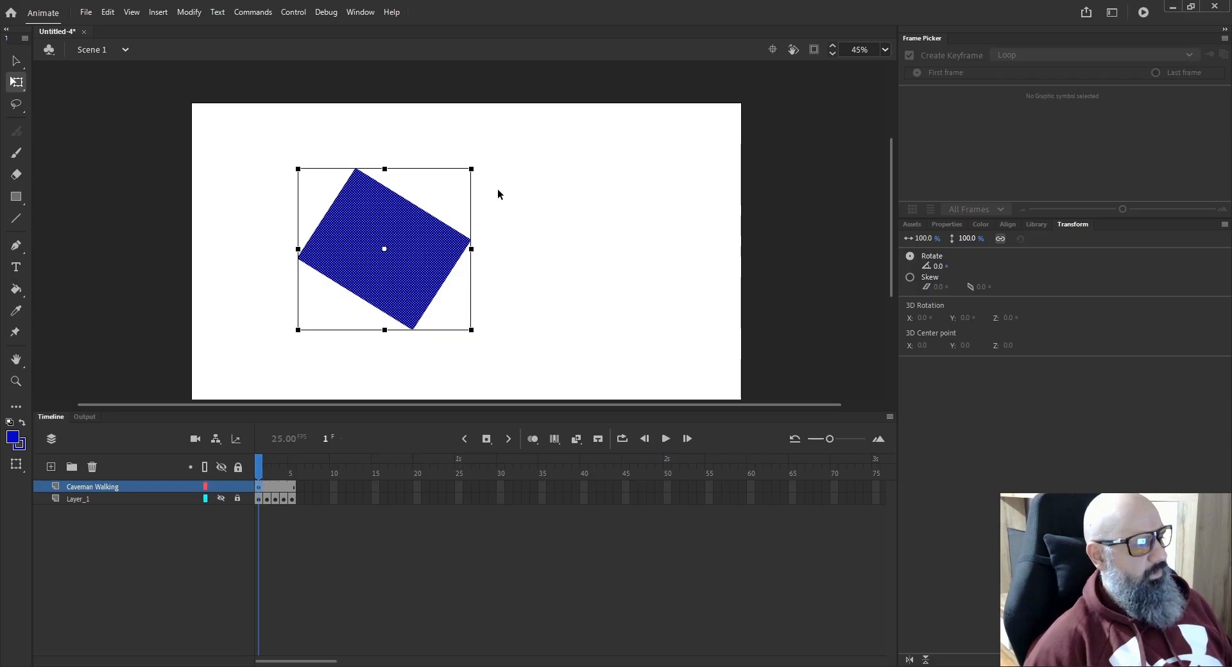
left_click(317, 284)
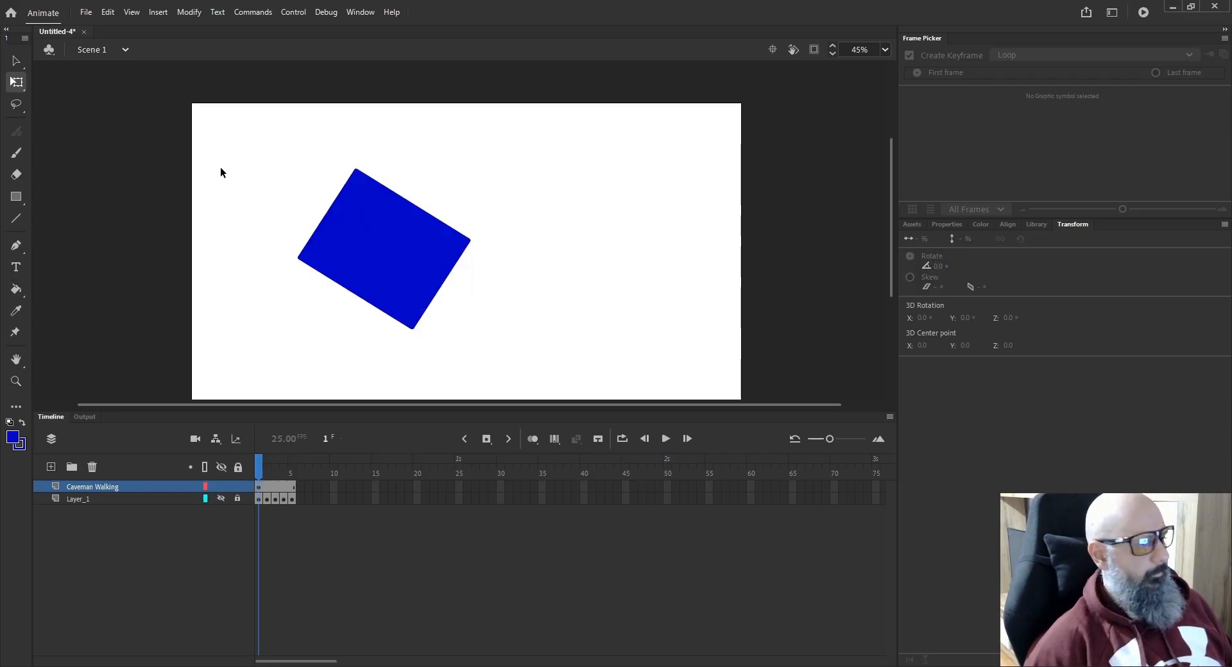
left_click(259, 491)
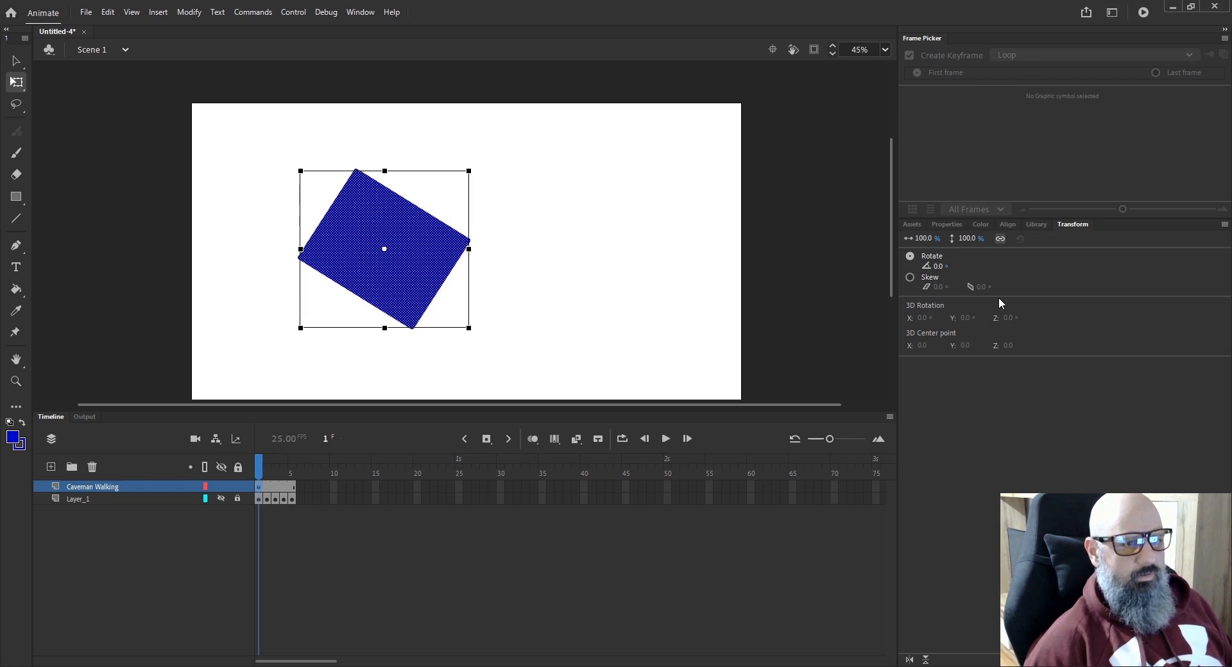
left_click(631, 239)
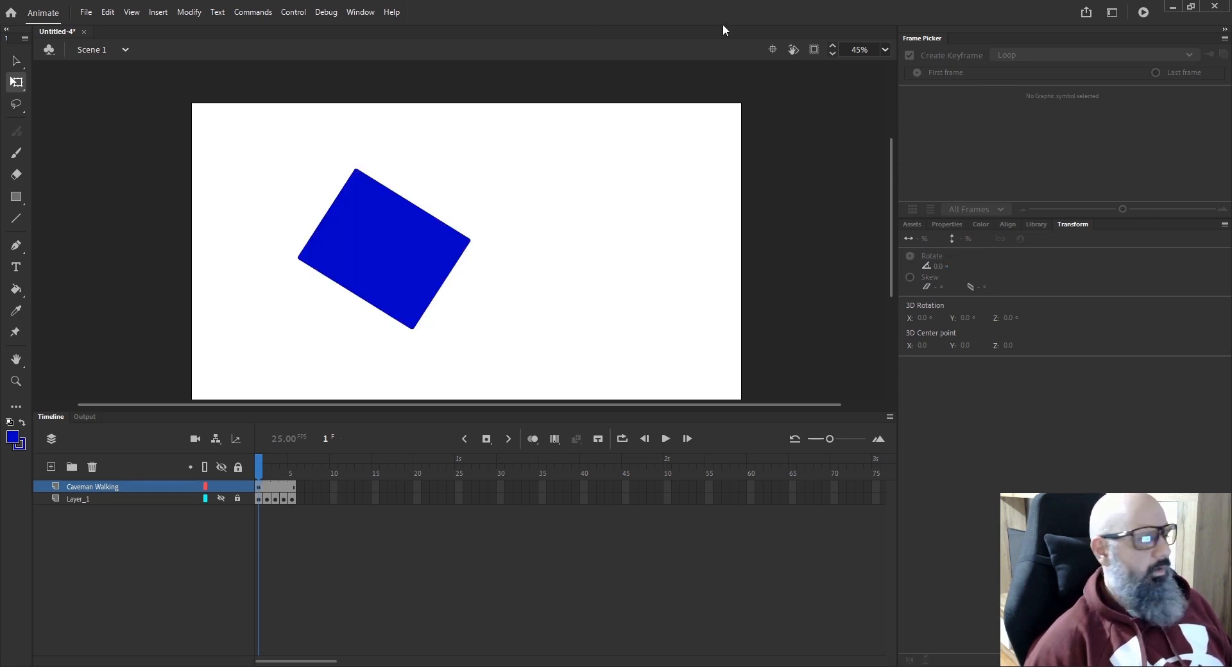
Rotate the stage view with the Rotation tool and paint a curved blue brush stroke in the empty area beside the rectangle.
left_click(793, 50)
left_click_drag(641, 179, 492, 207)
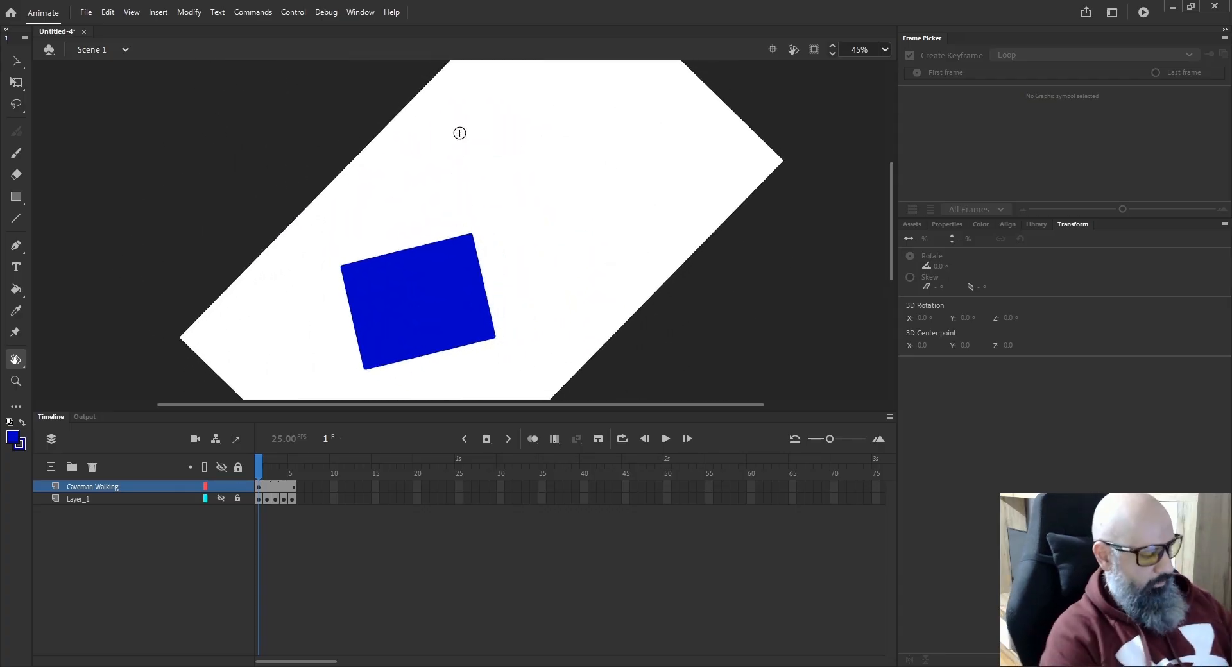
key("b")
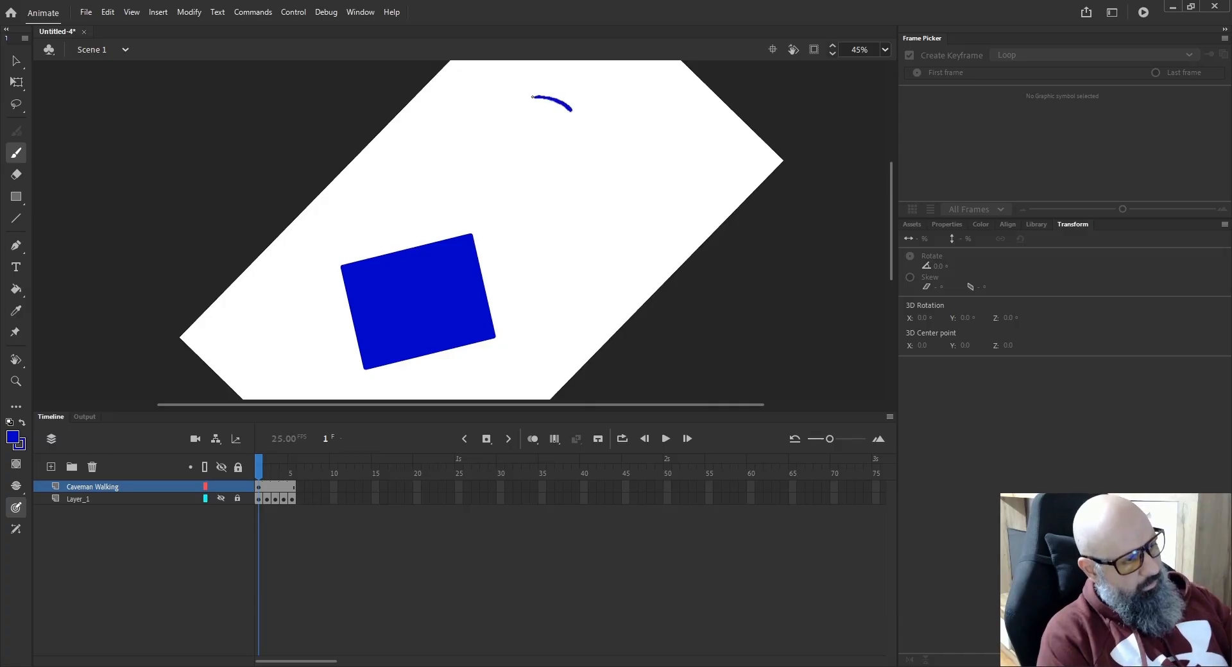
left_click_drag(571, 111, 577, 149)
Extend the blue arc into a closed circle outline, rotating the stage view between brush strokes.
key("shift+h")
mouse_move(484, 118)
left_mouse_down()
mouse_move(420, 137)
mouse_move(357, 239)
left_mouse_up()
key("b")
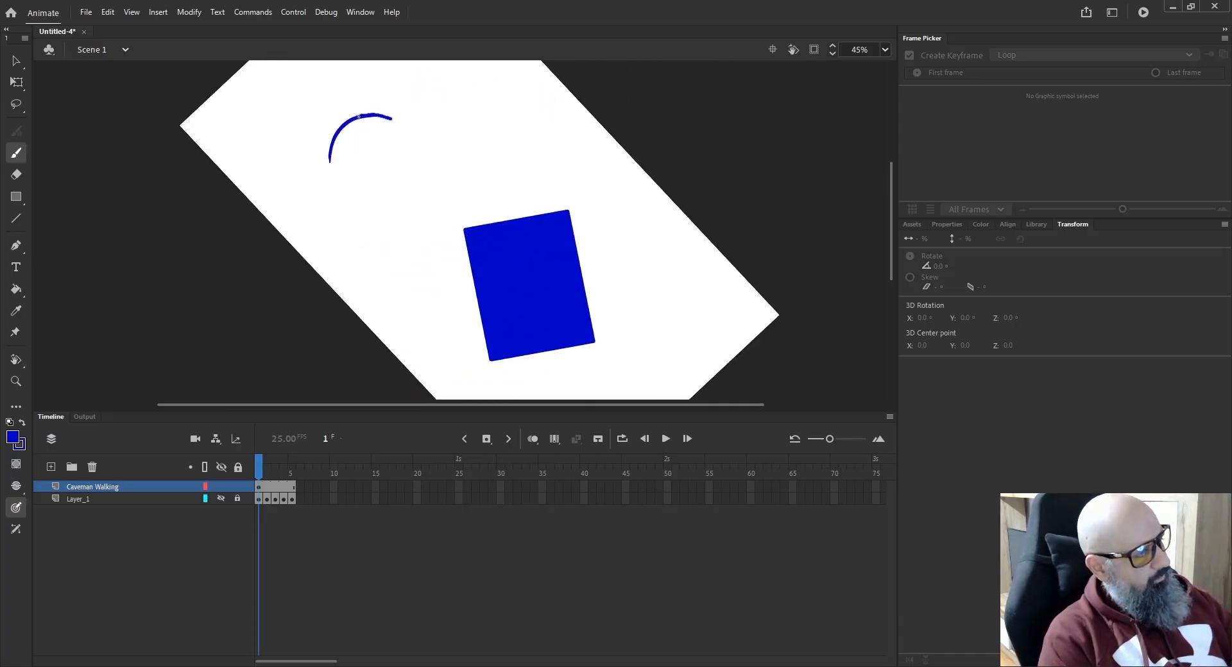
key("shift+h")
left_click_drag(289, 116, 255, 112)
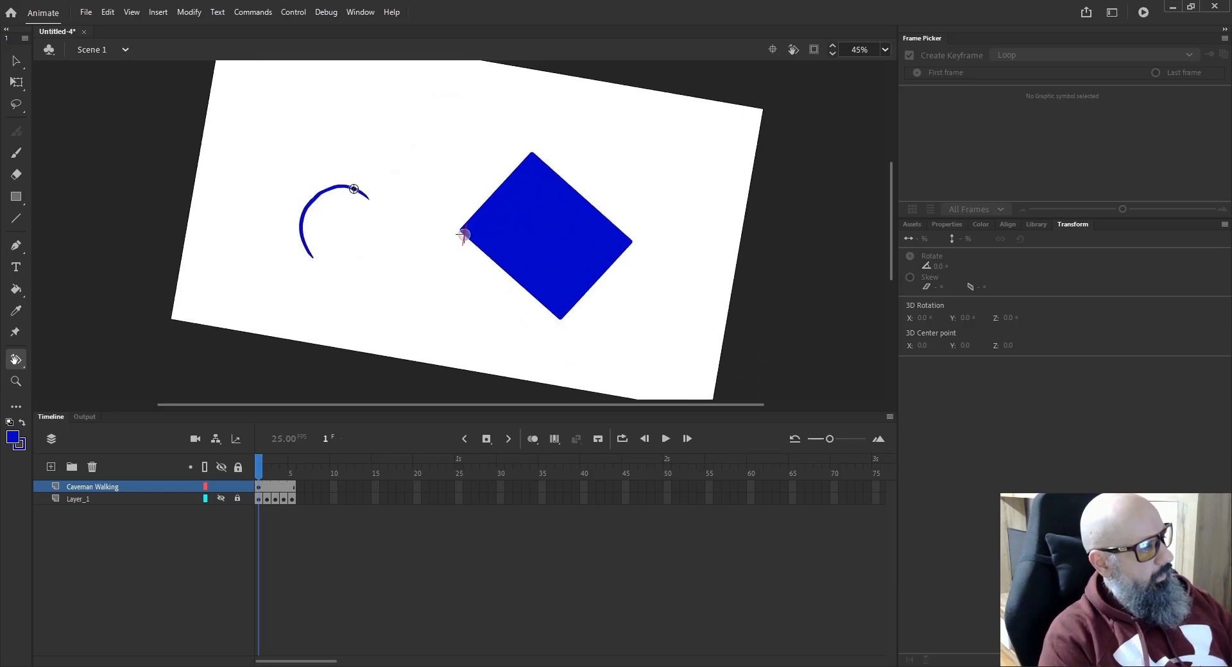
key("b")
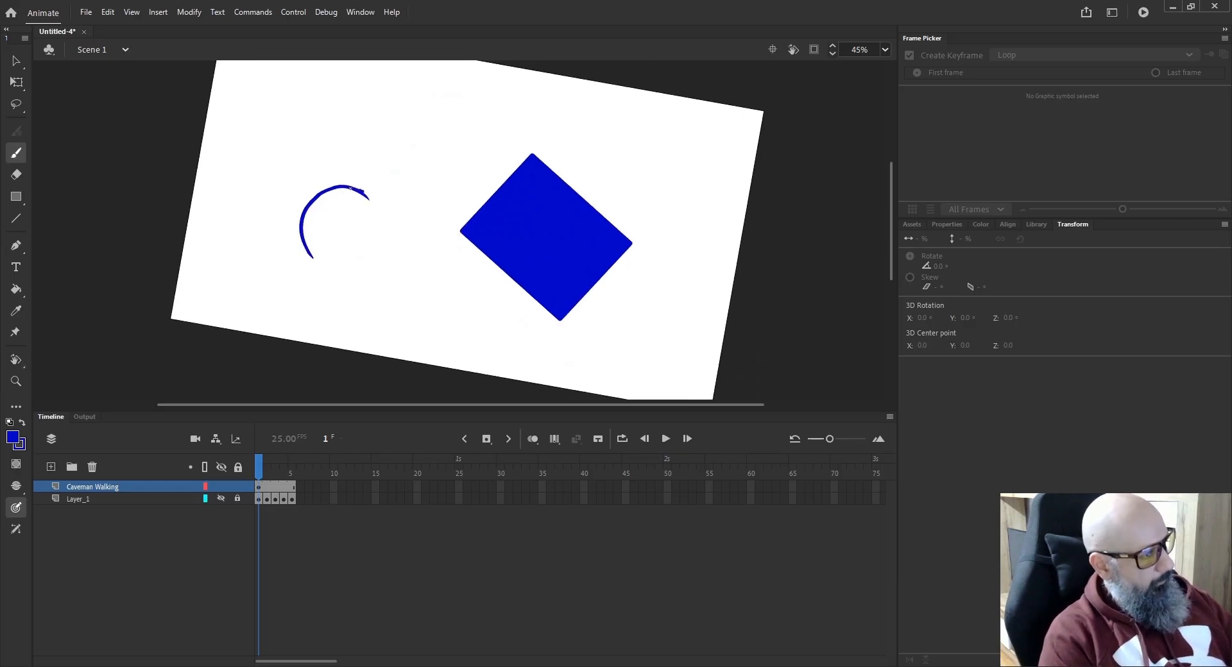
left_click_drag(350, 189, 379, 241)
key("shift+h")
mouse_move(241, 125)
left_mouse_down()
mouse_move(233, 160)
mouse_move(354, 310)
left_mouse_up()
key("b")
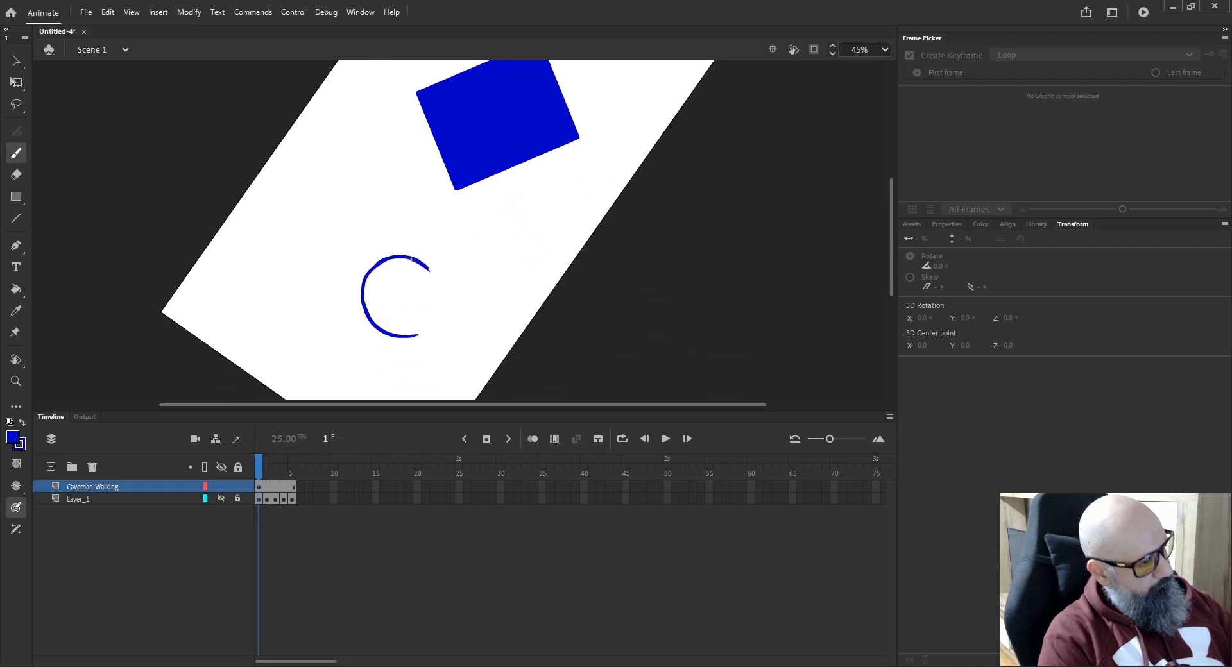
key("shift+h")
mouse_move(372, 229)
left_mouse_down()
mouse_move(300, 223)
mouse_move(473, 308)
left_mouse_up()
key("b")
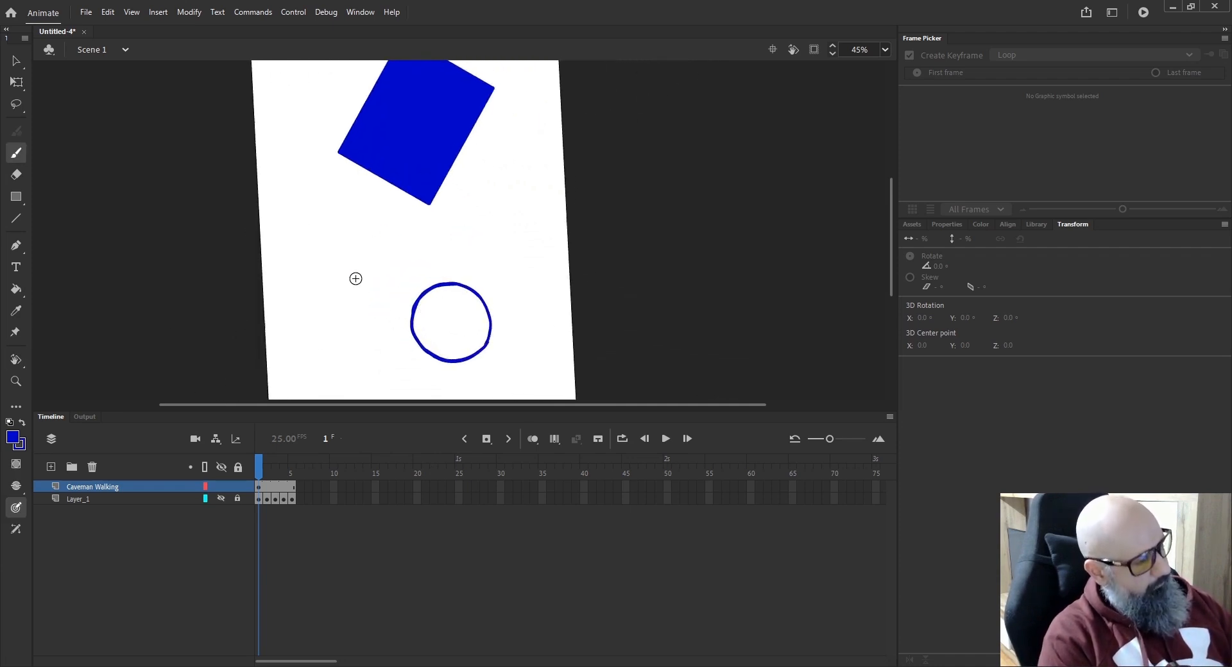
Rotate the stage view freely to see the rectangle and circle from different angles.
key("shift+h")
left_click_drag(353, 277, 302, 195)
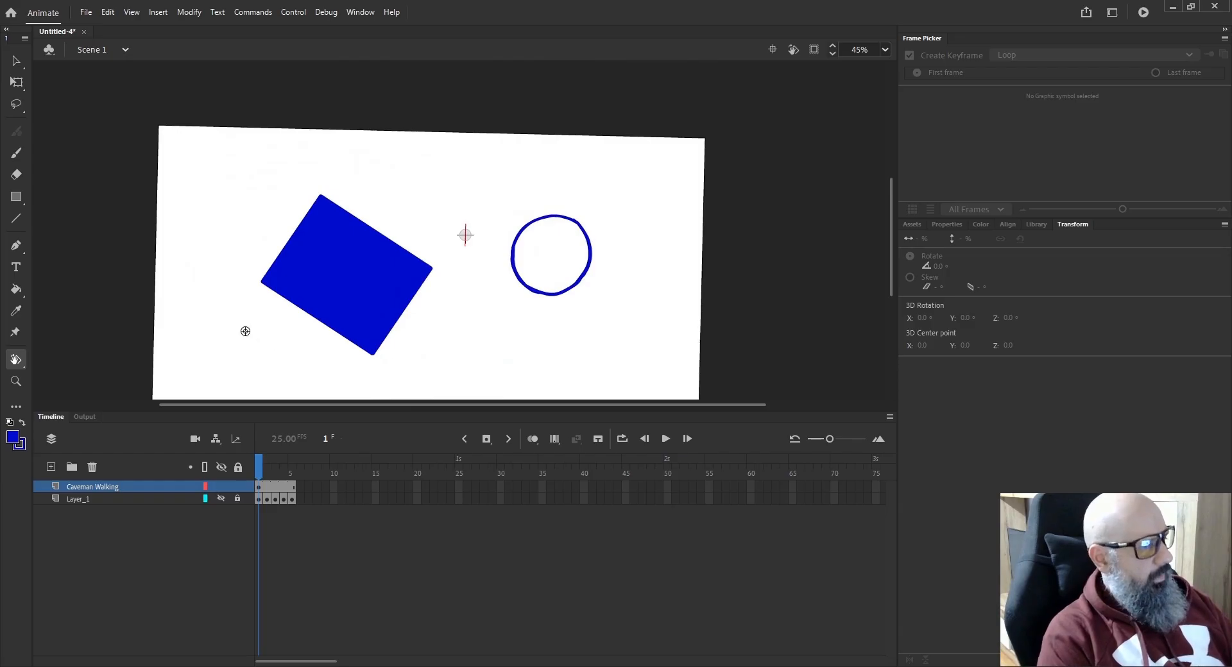
left_click_drag(245, 331, 314, 226)
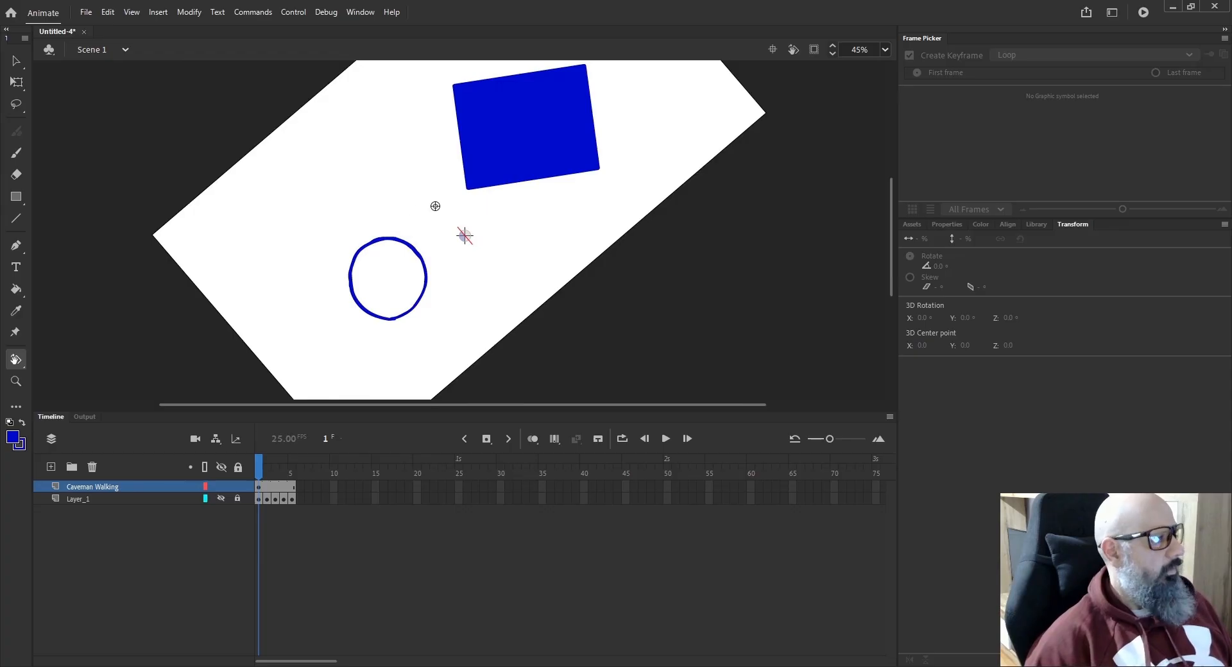
Center and unrotate the stage, and paint two brush strokes from beside the rectangle out past the stage's left edge.
left_click(773, 50)
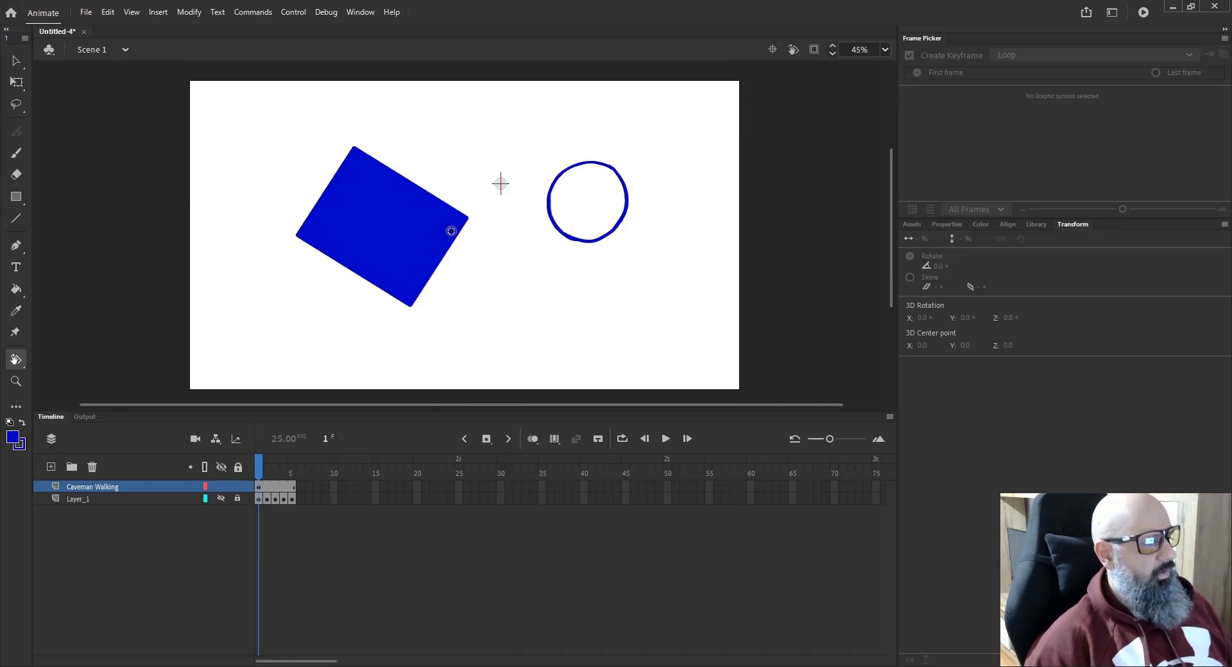
left_click(17, 63)
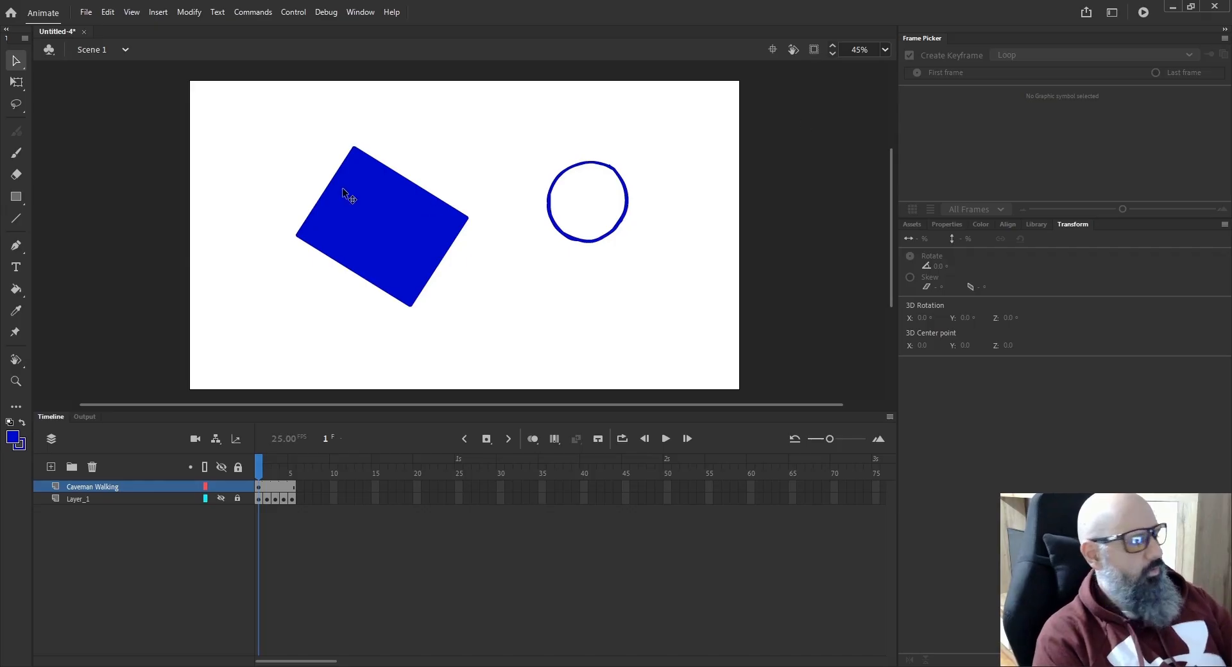
key("b")
left_click_drag(245, 221, 132, 201)
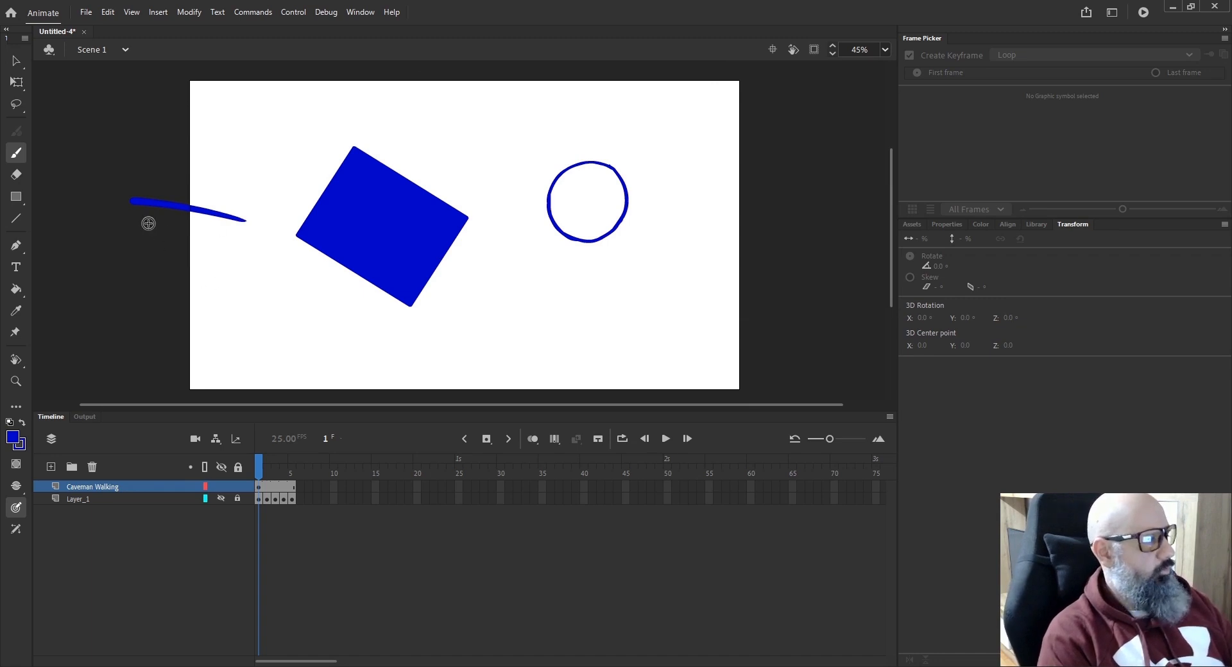
left_click_drag(241, 285, 119, 331)
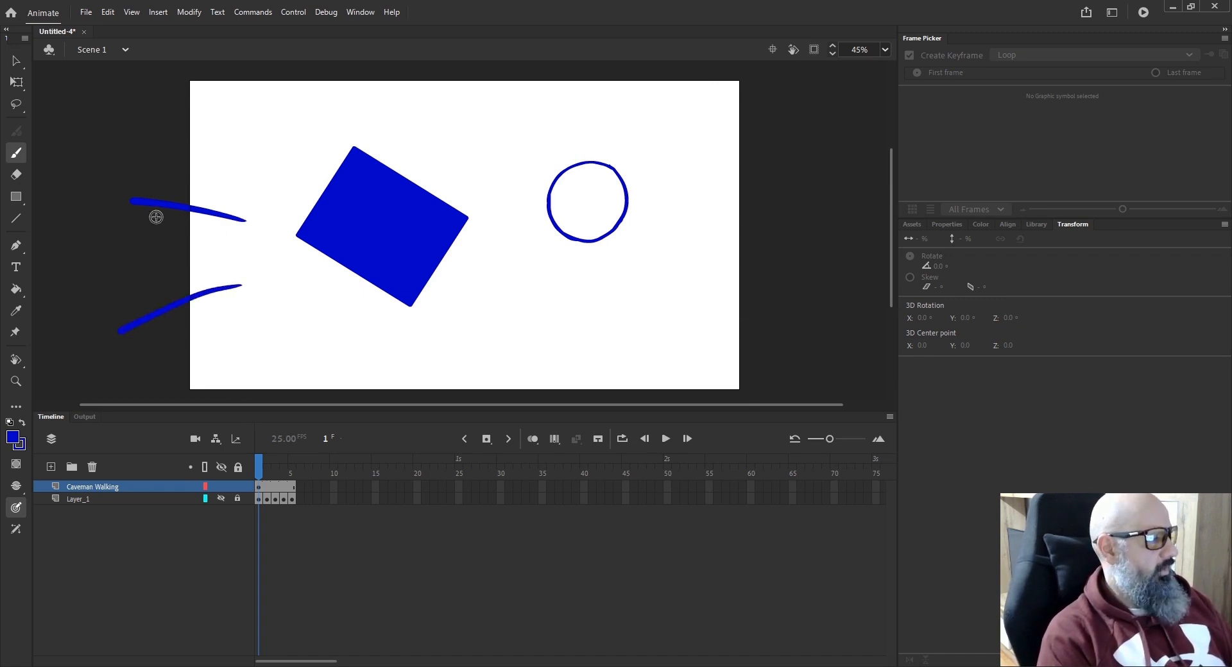
Select the lower and upper overhanging strokes in turn, deselect them, and clip the content outside the stage.
key("v")
left_click(175, 312)
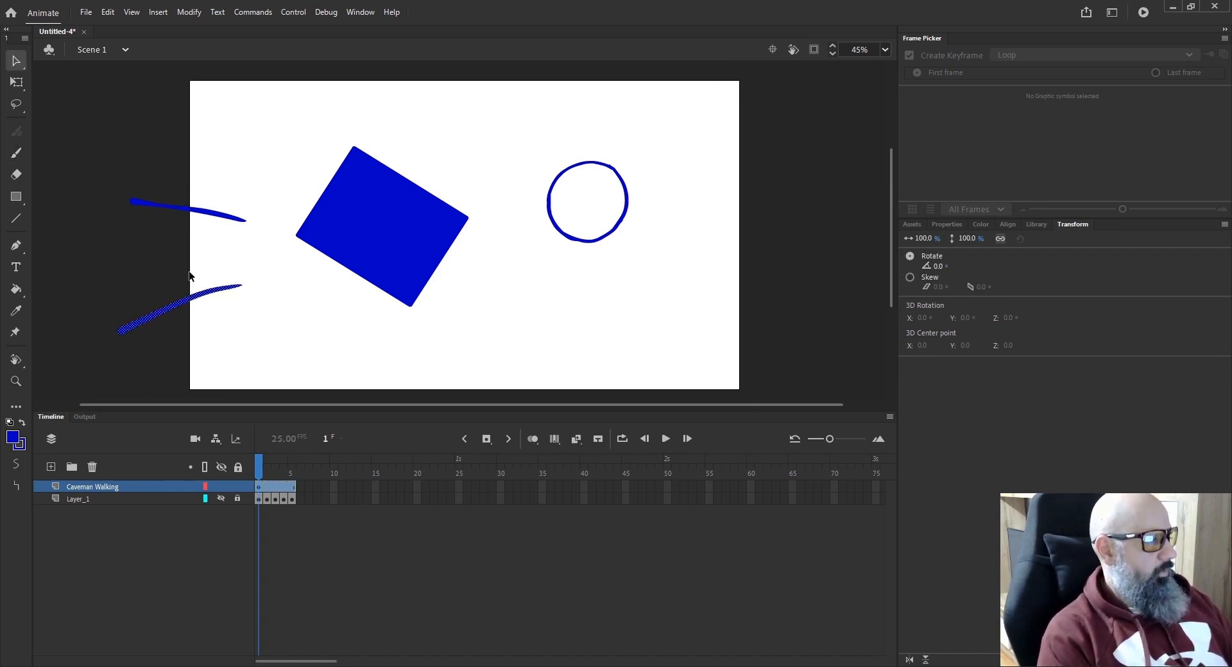
left_click(166, 229)
left_click(154, 205)
left_click(265, 277)
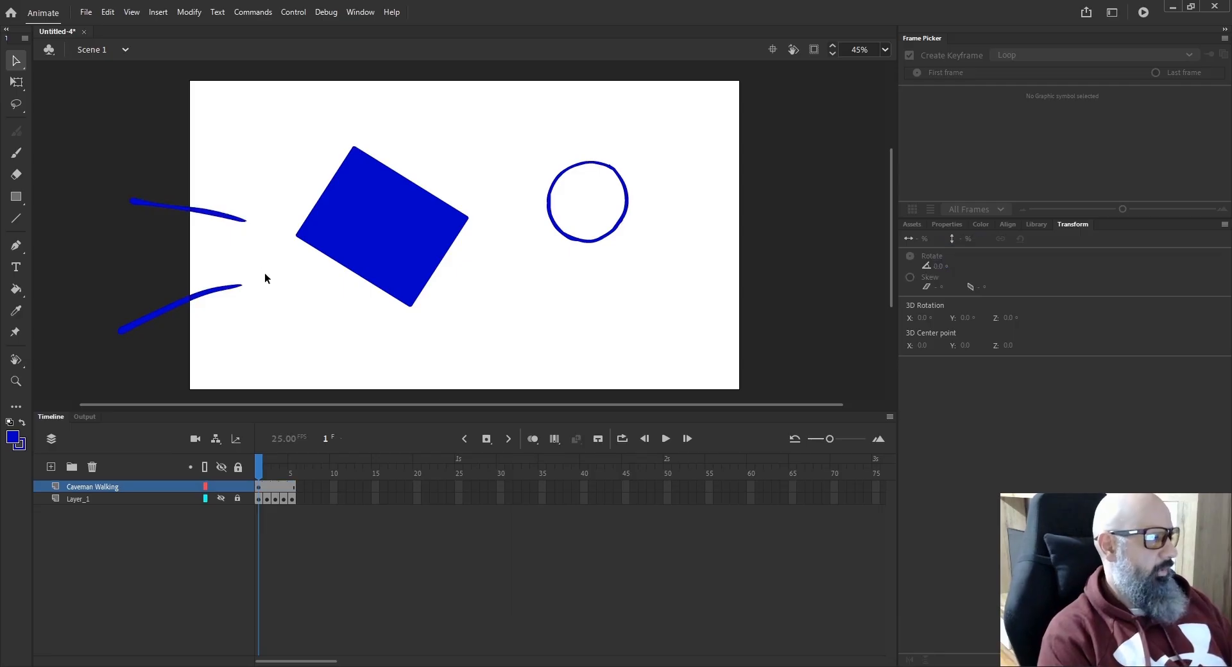
left_click(814, 49)
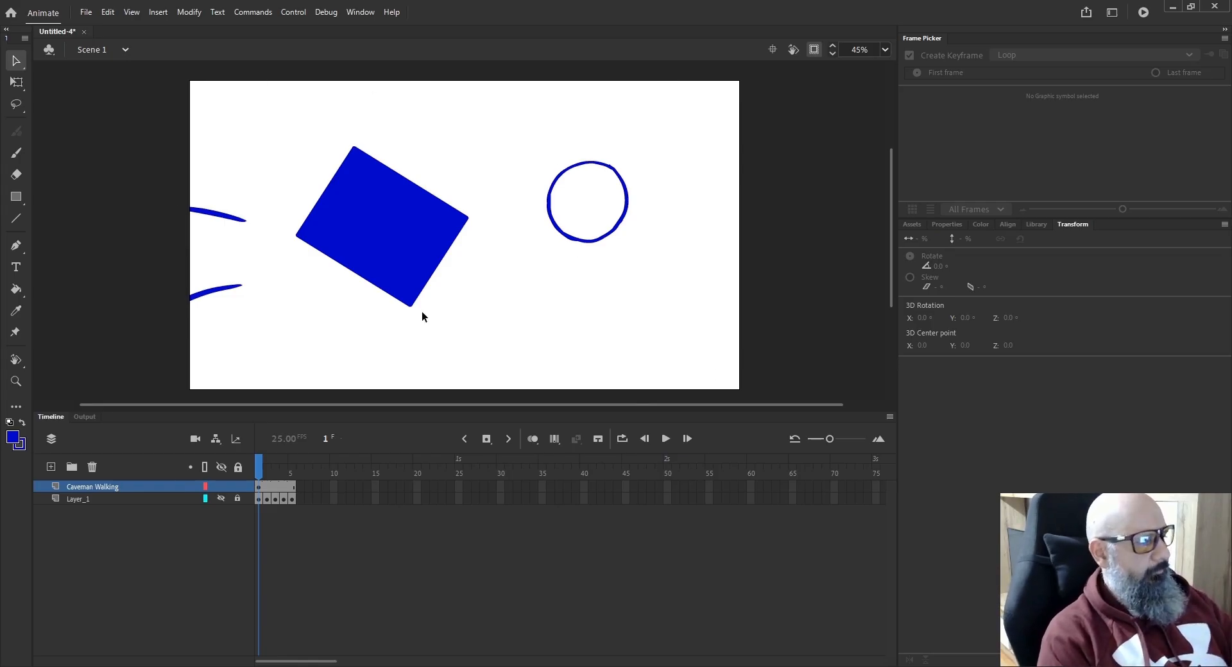
View the stage at 200% and 100% presets, and enter custom zoom levels of 50% and 100%.
left_click_drag(283, 164, 283, 158)
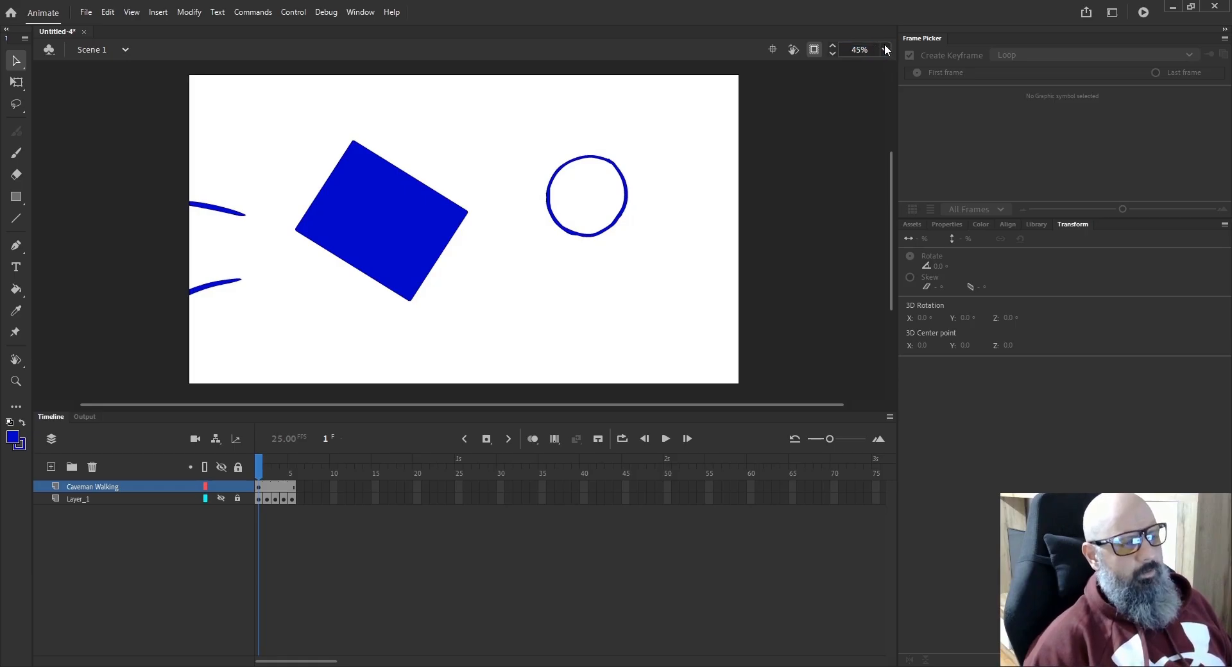
left_click(900, 218)
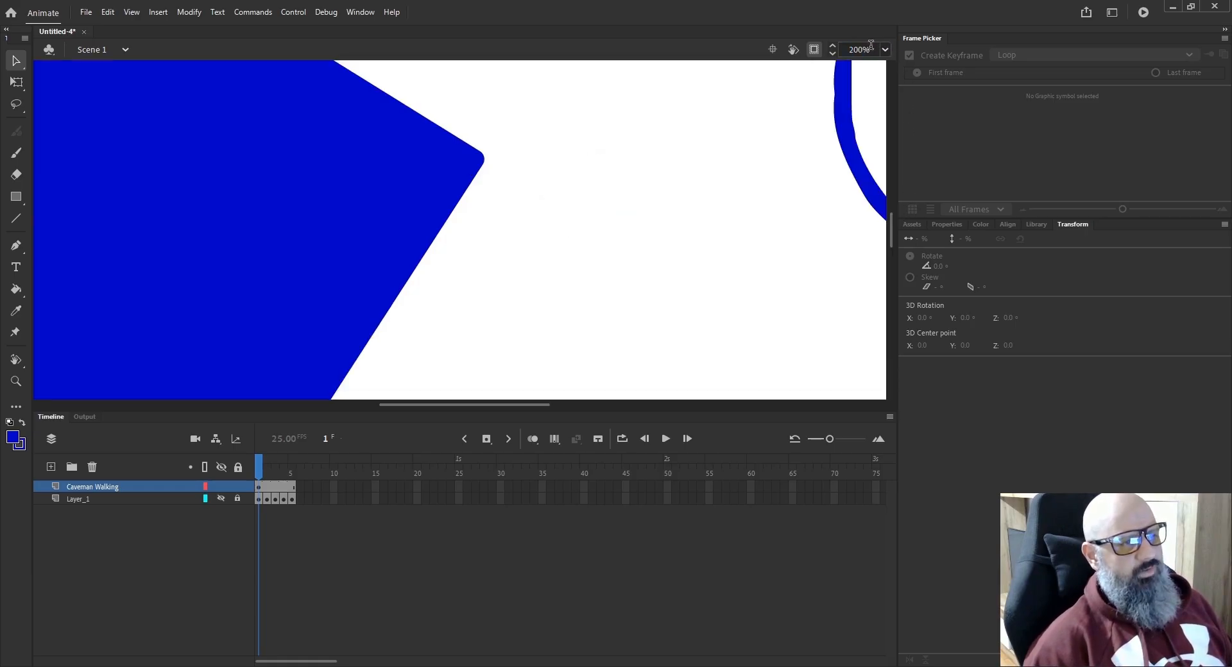
left_click(907, 191)
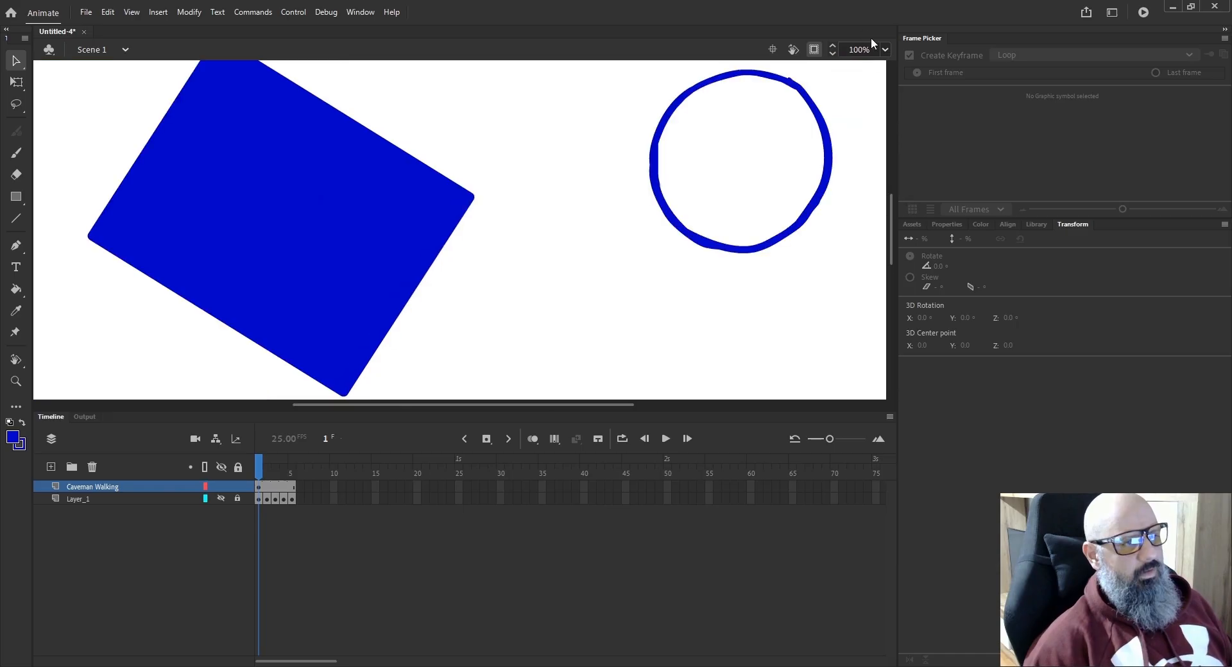
left_click_drag(873, 46, 846, 52)
type("50")
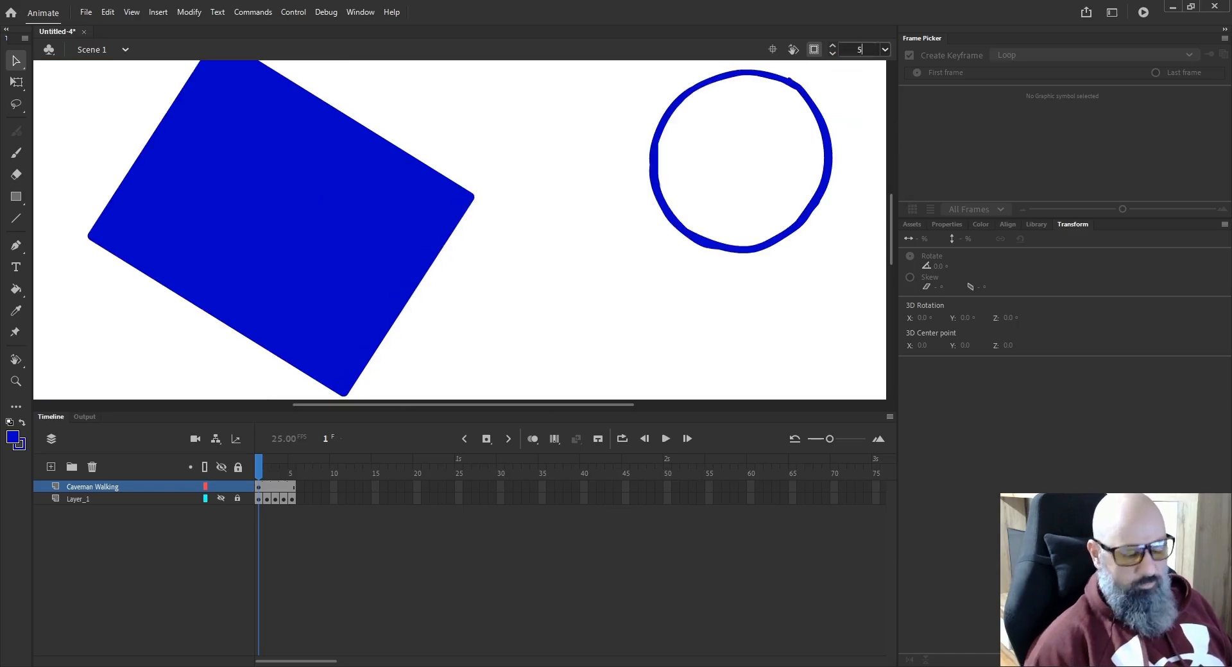
key("Return")
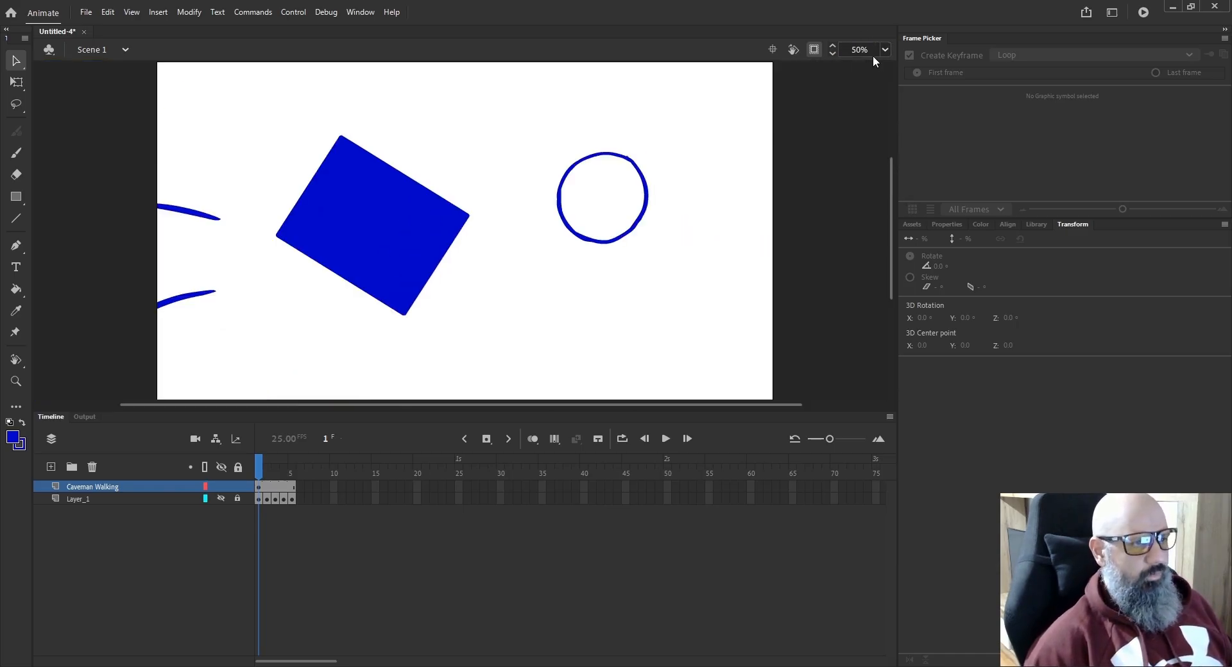
left_click_drag(874, 51, 852, 53)
type("100")
key("Return")
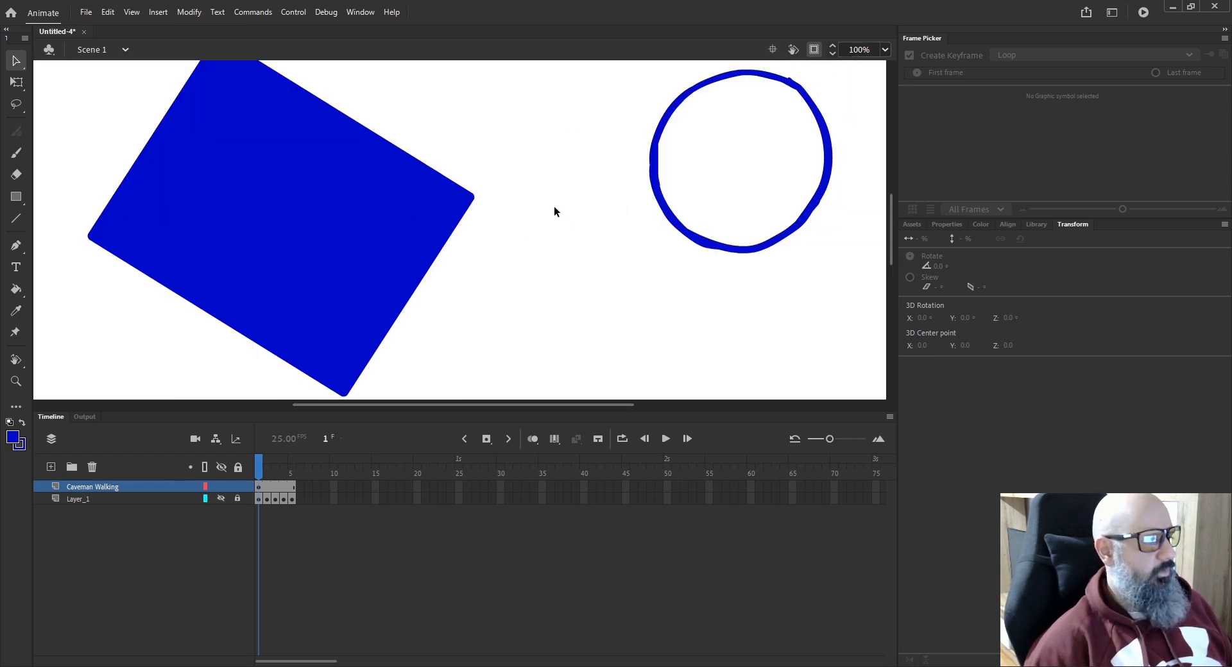
Fit the stage in the window and make the timeline panel slightly taller.
left_click(886, 44)
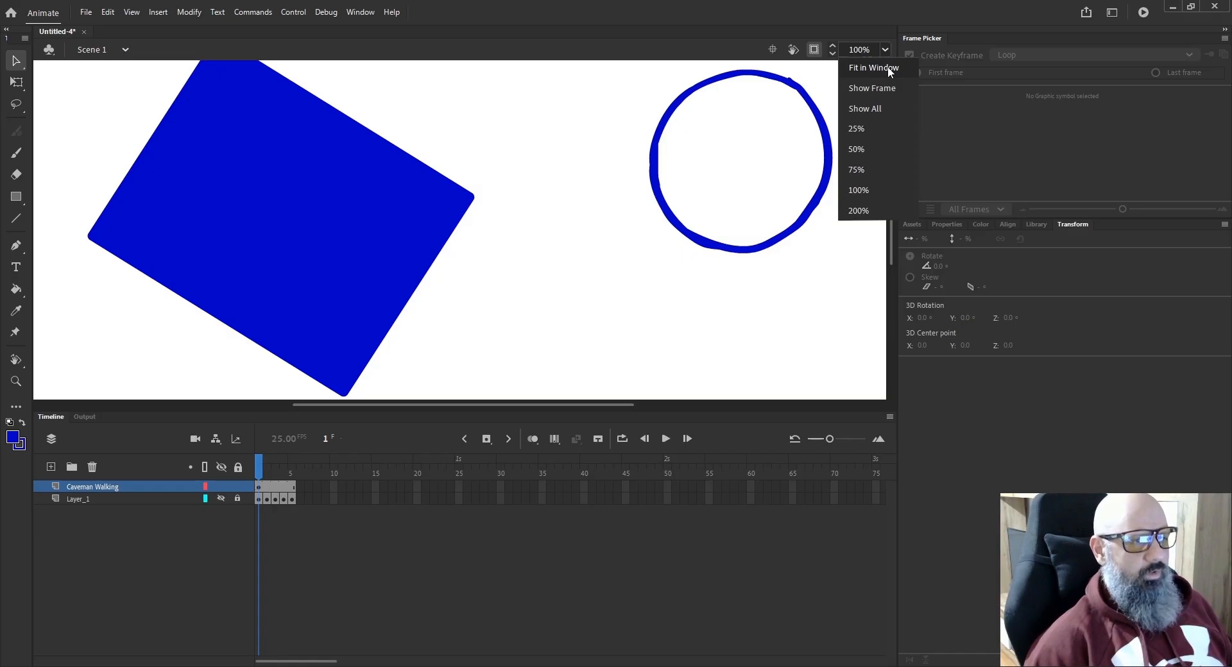
left_click(888, 68)
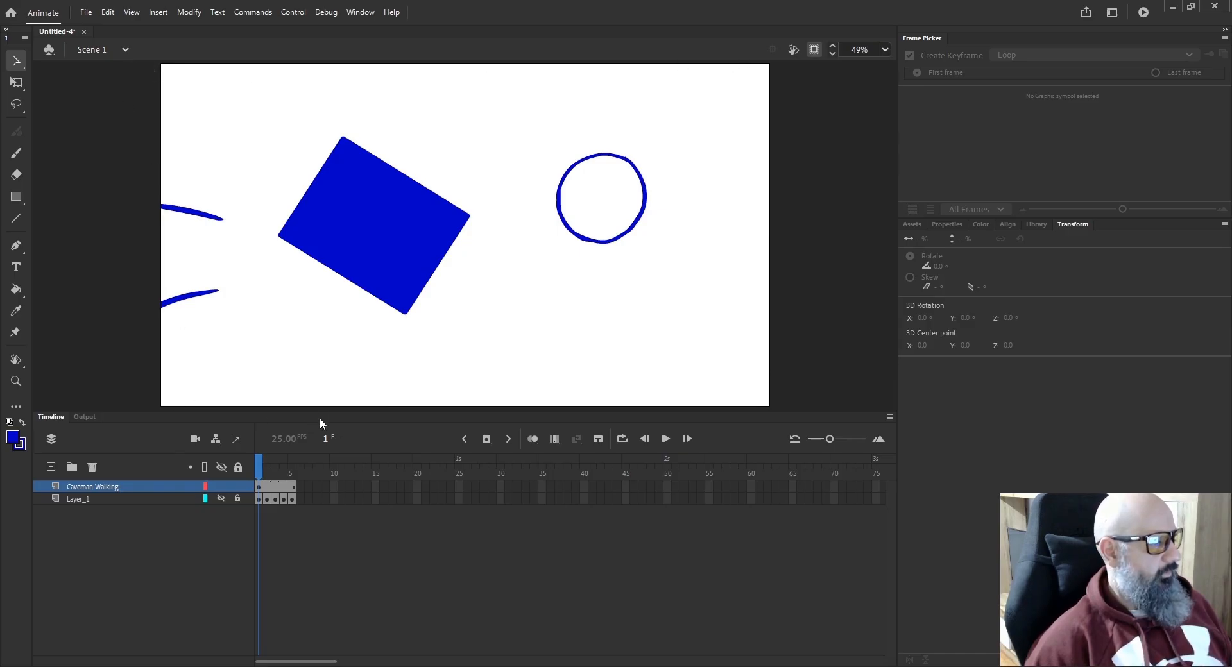
left_click_drag(320, 414, 346, 357)
Add 23 empty layers above the Caveman Walking layer.
left_click(50, 418)
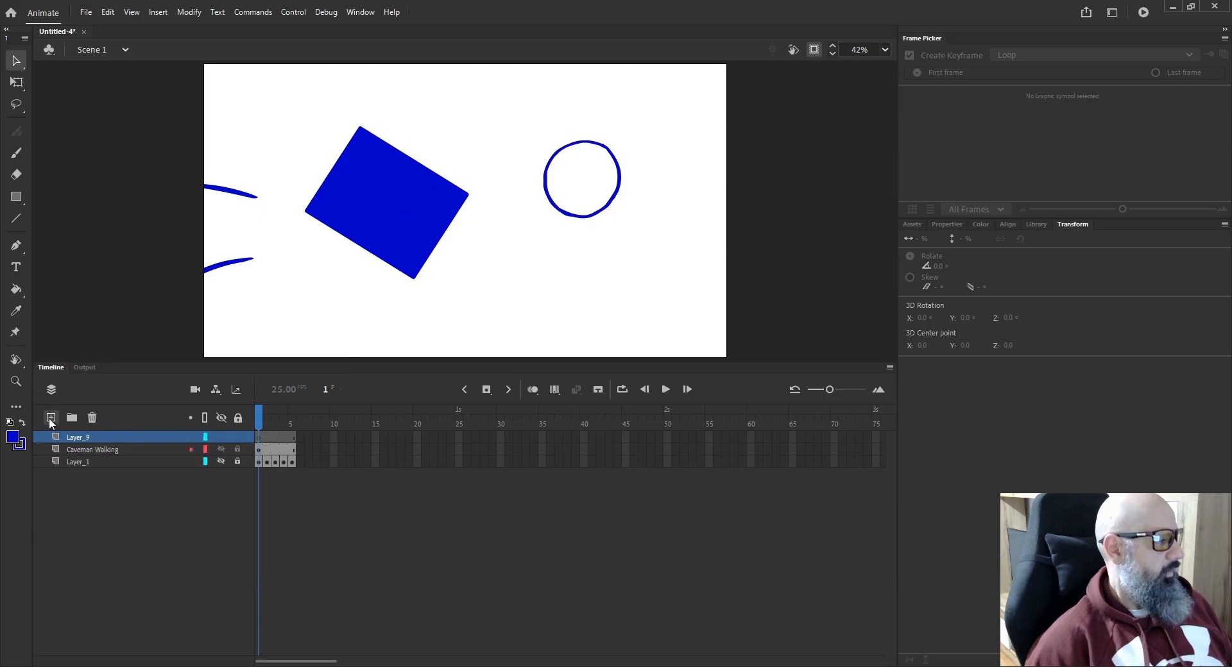
left_click(50, 418)
left_click(50, 419)
left_click(50, 418)
left_click(50, 419)
left_click(50, 419)
left_click(50, 418)
left_click(50, 418)
left_click(50, 417)
left_click(50, 417)
left_click(50, 418)
left_click(50, 417)
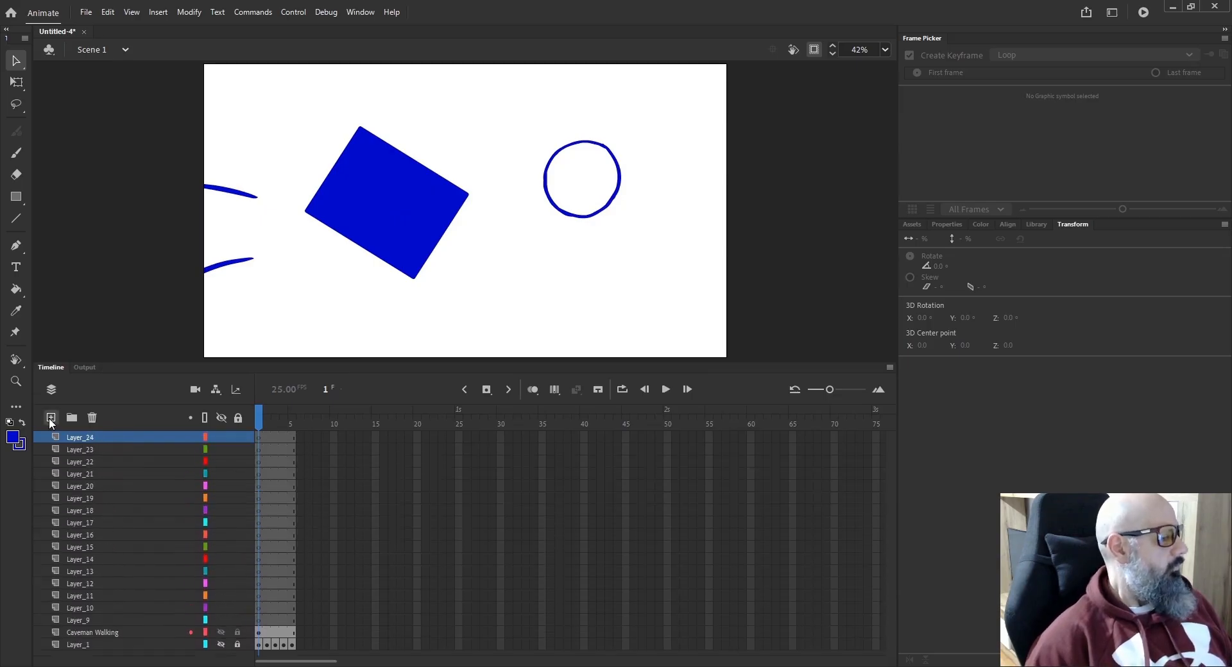
left_click(50, 418)
left_click(50, 418)
left_click(50, 417)
left_click(50, 418)
left_click(50, 417)
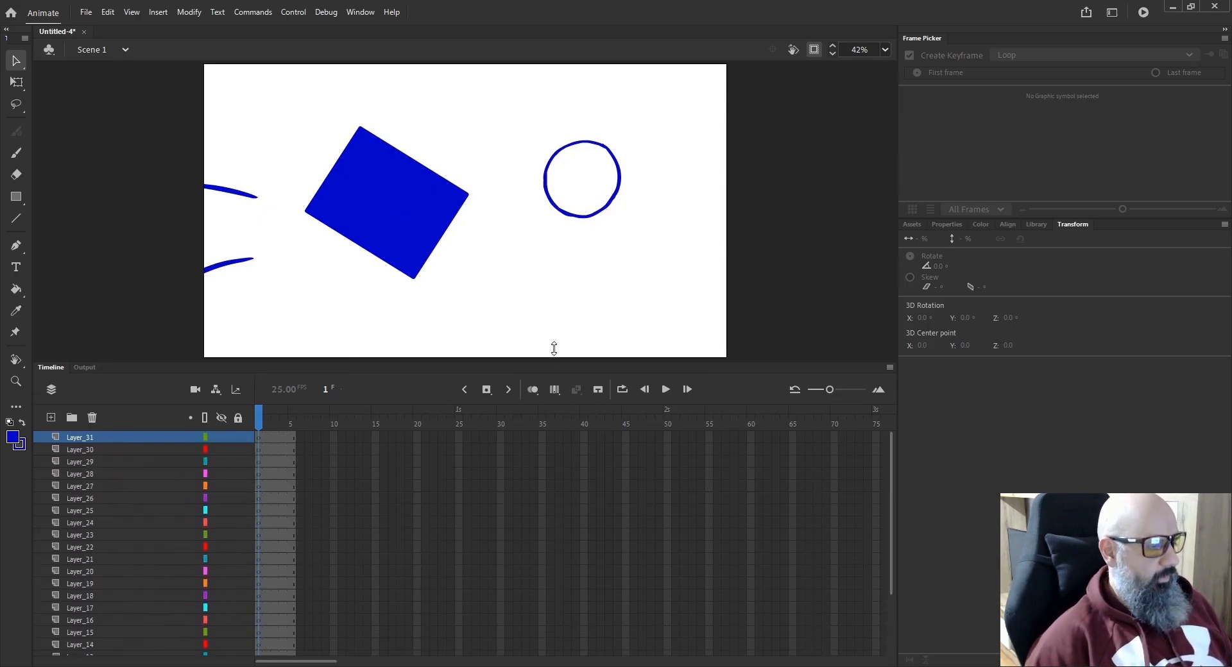
Enlarge the timeline panel to reveal the full layer stack, and shrink it back to about half the window height.
left_click_drag(553, 348, 559, 267)
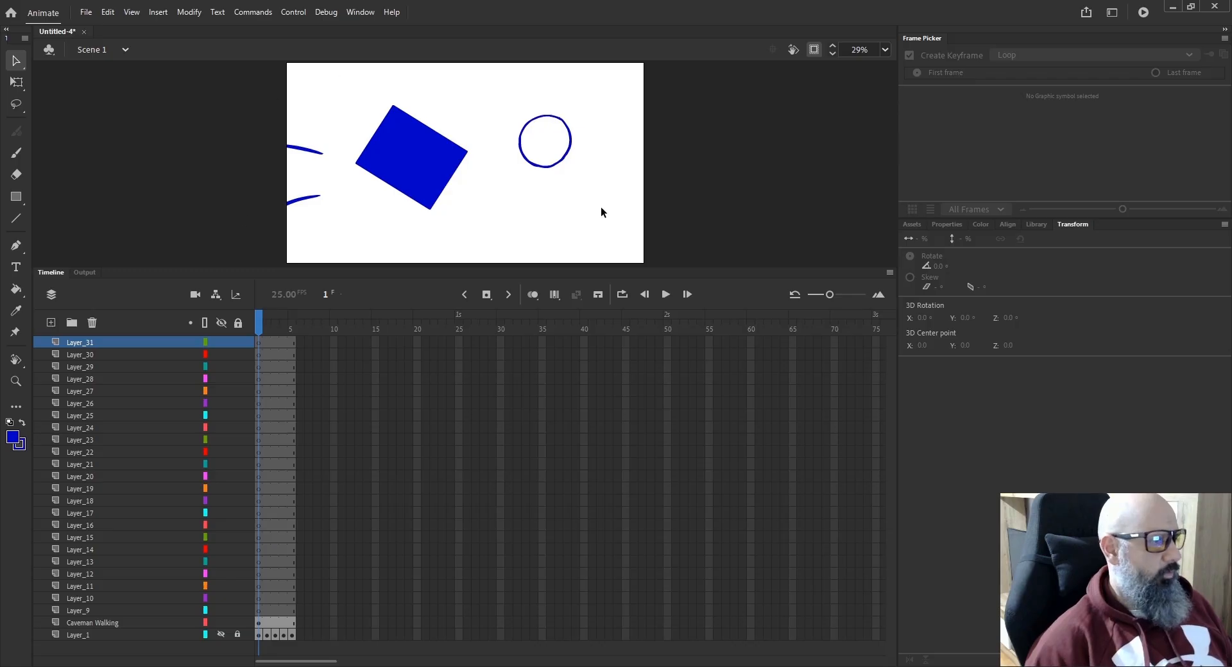
left_click_drag(520, 268, 502, 210)
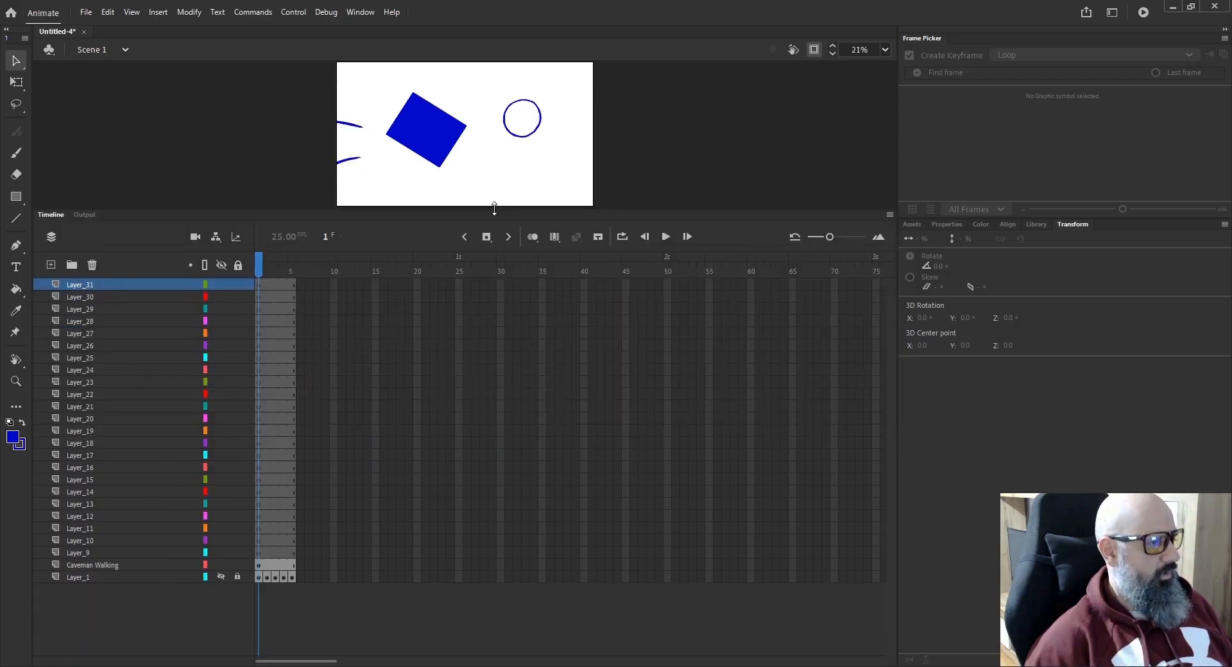
left_click_drag(493, 207, 494, 333)
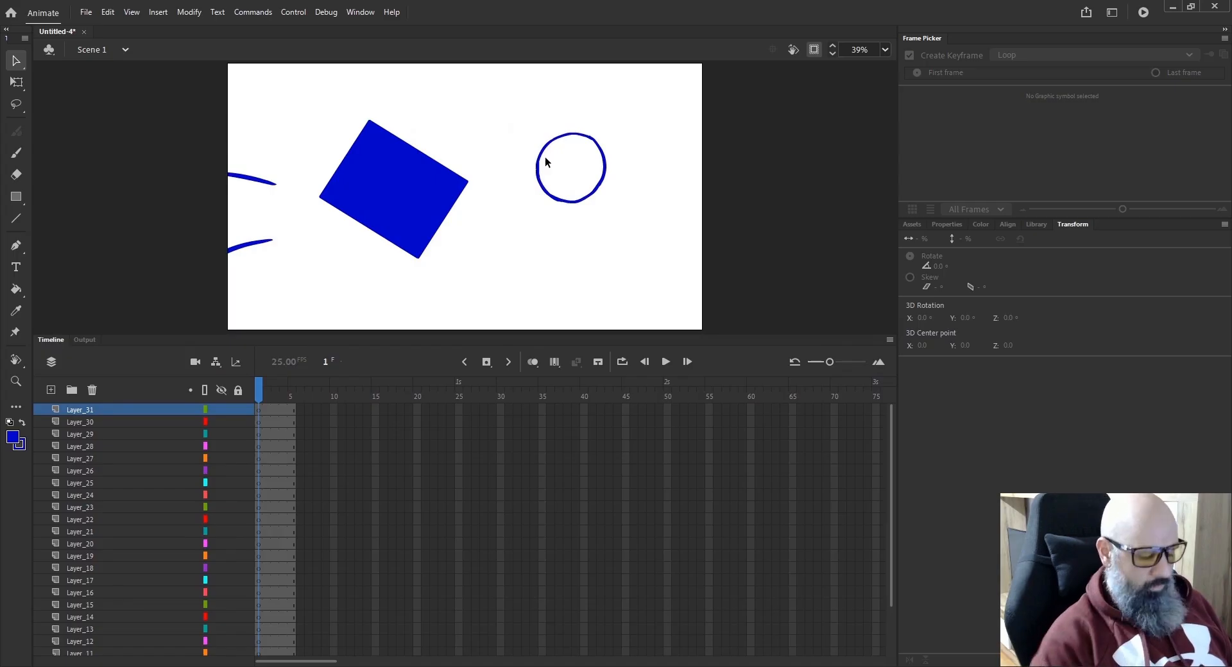
Zoom the stage in to 154% and out to 10%, and restore the view with Show Frame.
key("ctrl+equal")
key("ctrl+equal")
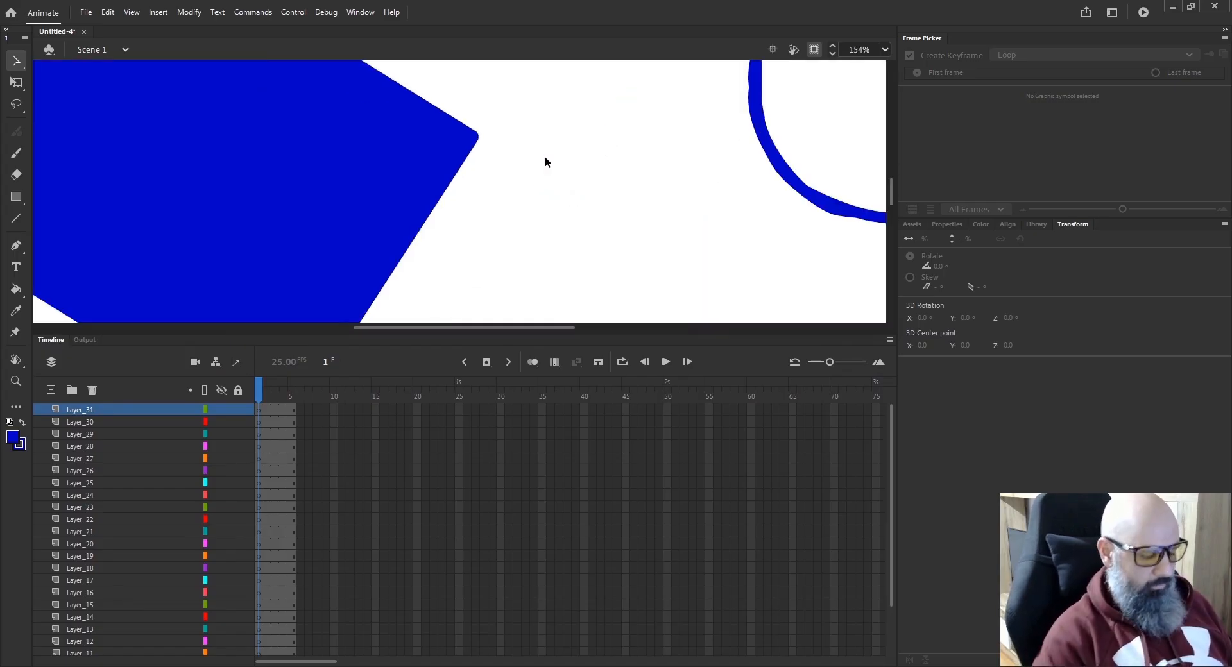
key("ctrl+minus")
key("ctrl+minus")
key("ctrl+minus")
key("ctrl+minus")
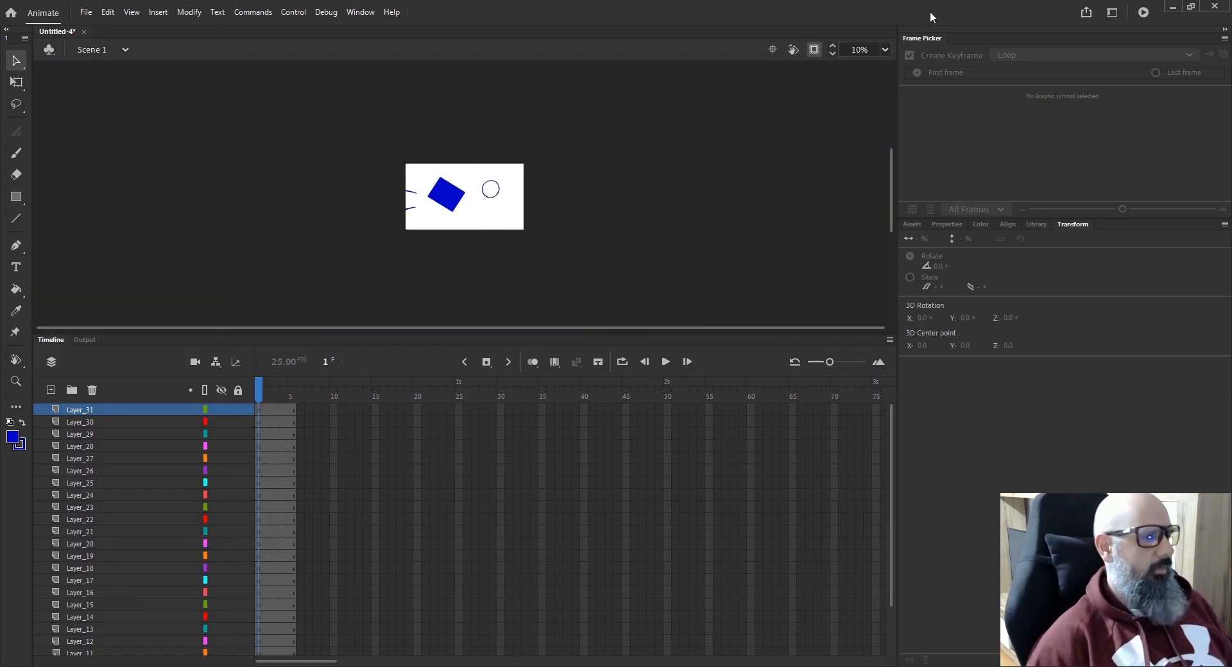
left_click(887, 49)
left_click(857, 88)
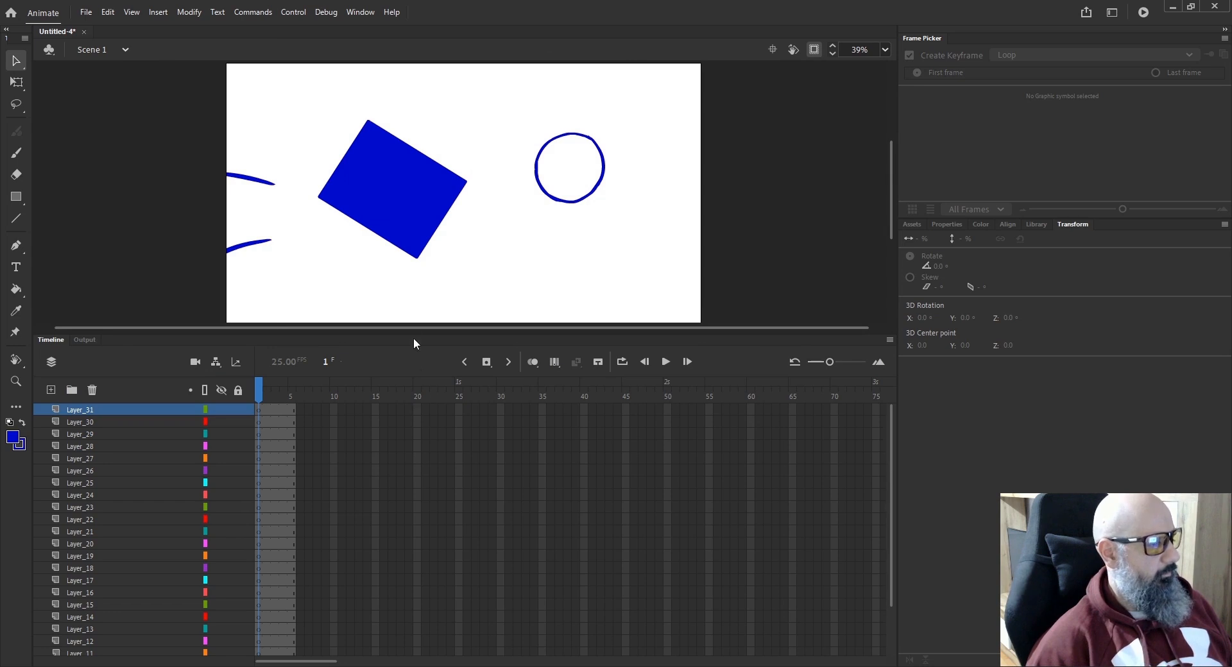
Shorten the timeline panel, zoom in on the stage to 154%, and apply Show All.
left_click_drag(412, 334, 381, 470)
key("ctrl+equal")
key("ctrl+equal")
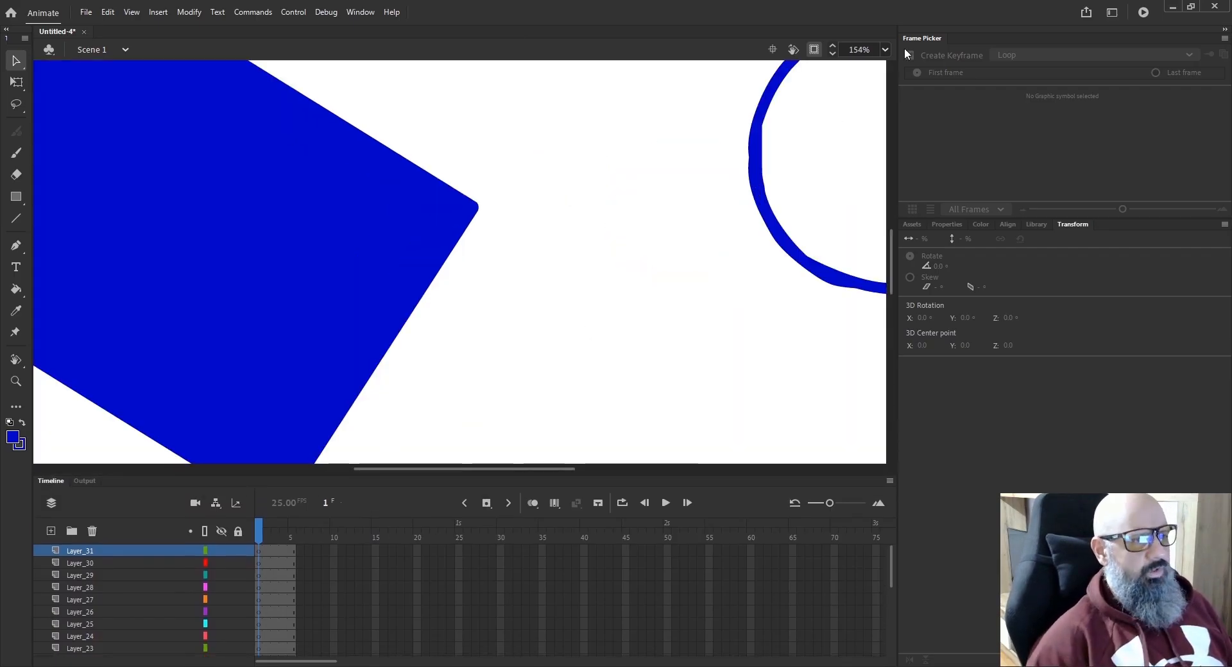
left_click(885, 49)
left_click(870, 108)
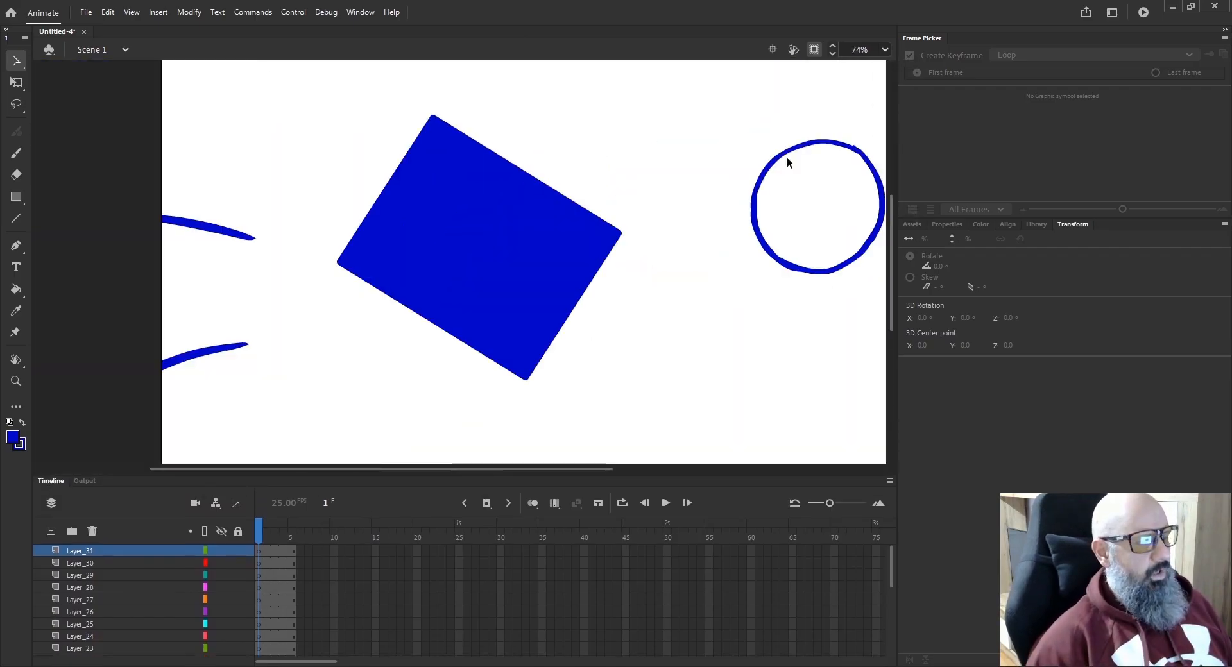
Turn off stage clipping and paint blue brush strokes and loops on and around the stage on Layer_31.
left_click(814, 49)
key("ctrl+minus")
key("ctrl+minus")
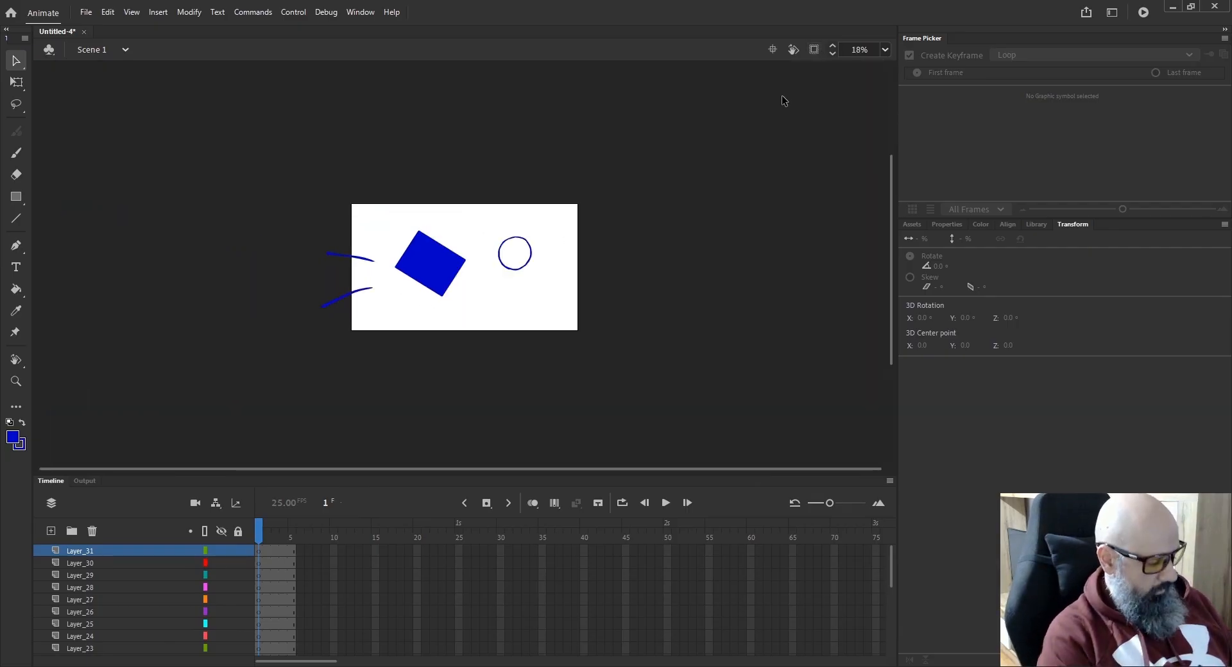
key("b")
left_click_drag(542, 239, 643, 171)
left_click_drag(559, 265, 682, 339)
left_click_drag(449, 207, 447, 215)
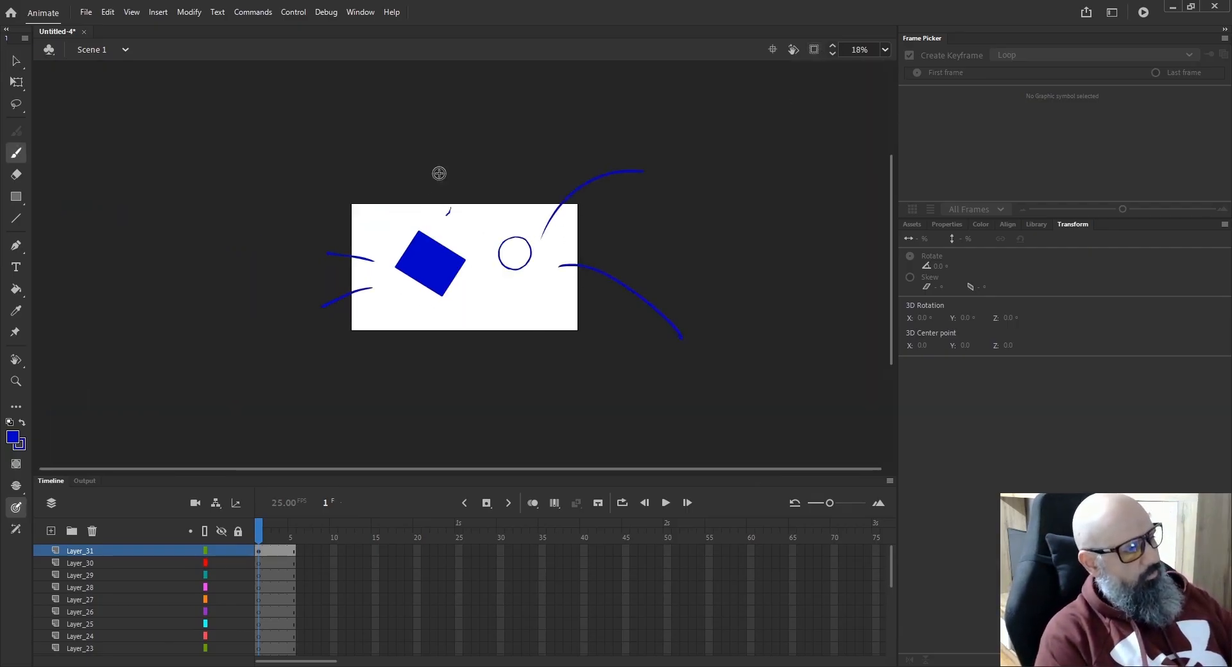
left_click_drag(388, 103, 375, 129)
left_click_drag(290, 308, 294, 303)
left_click_drag(410, 363, 408, 365)
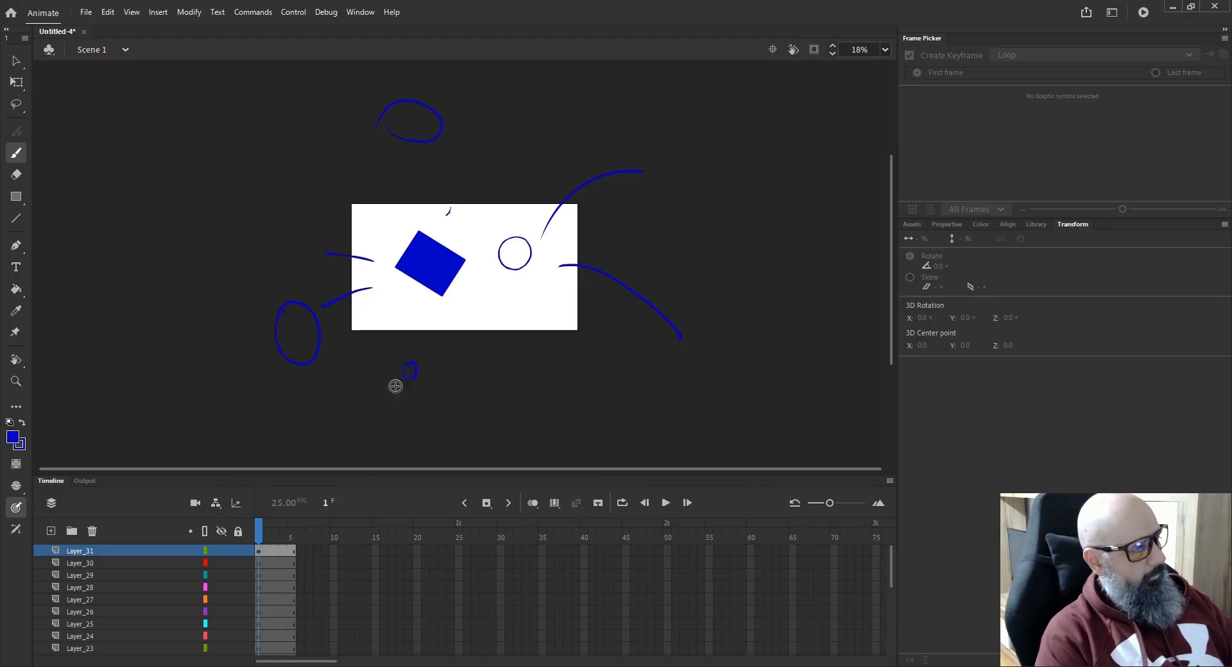
Zoom in to 74% and use Show All to bring the artwork outside the stage into view.
key("ctrl+equal")
key("ctrl+equal")
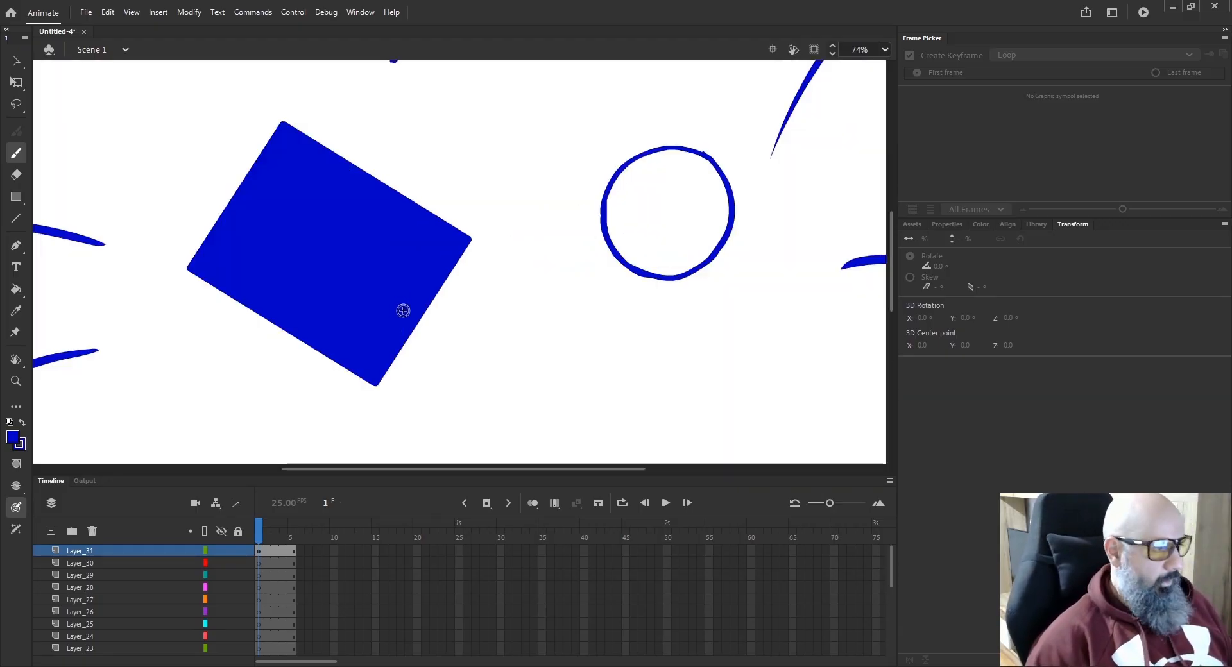
left_click(885, 50)
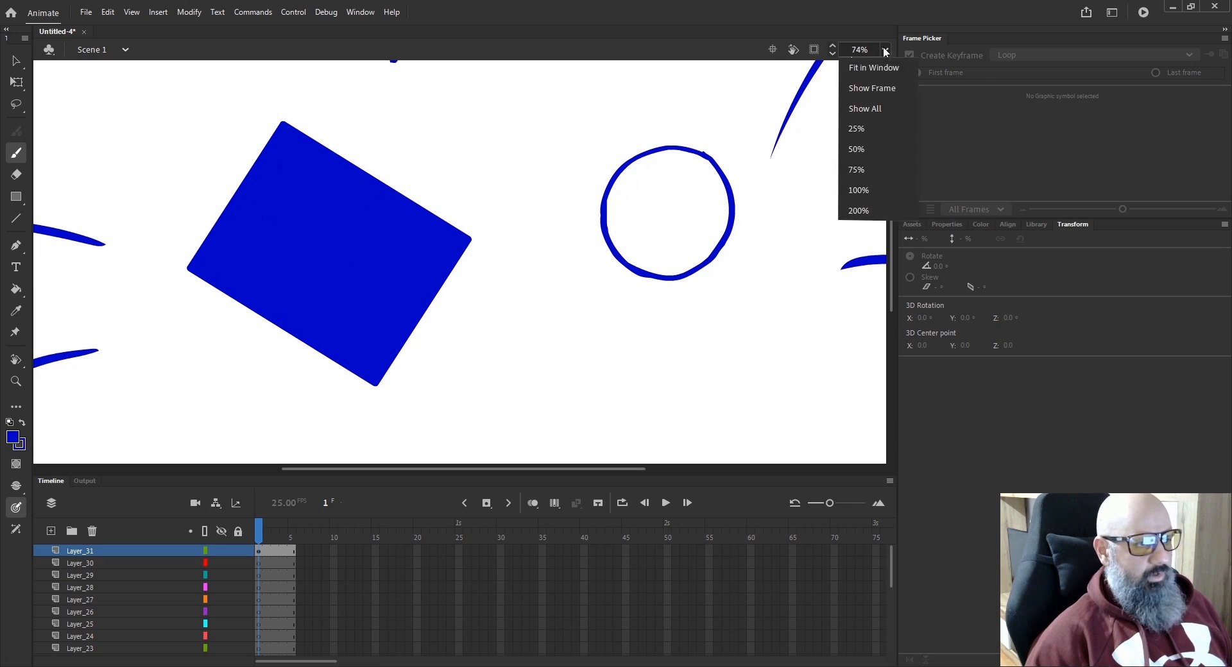
left_click(867, 110)
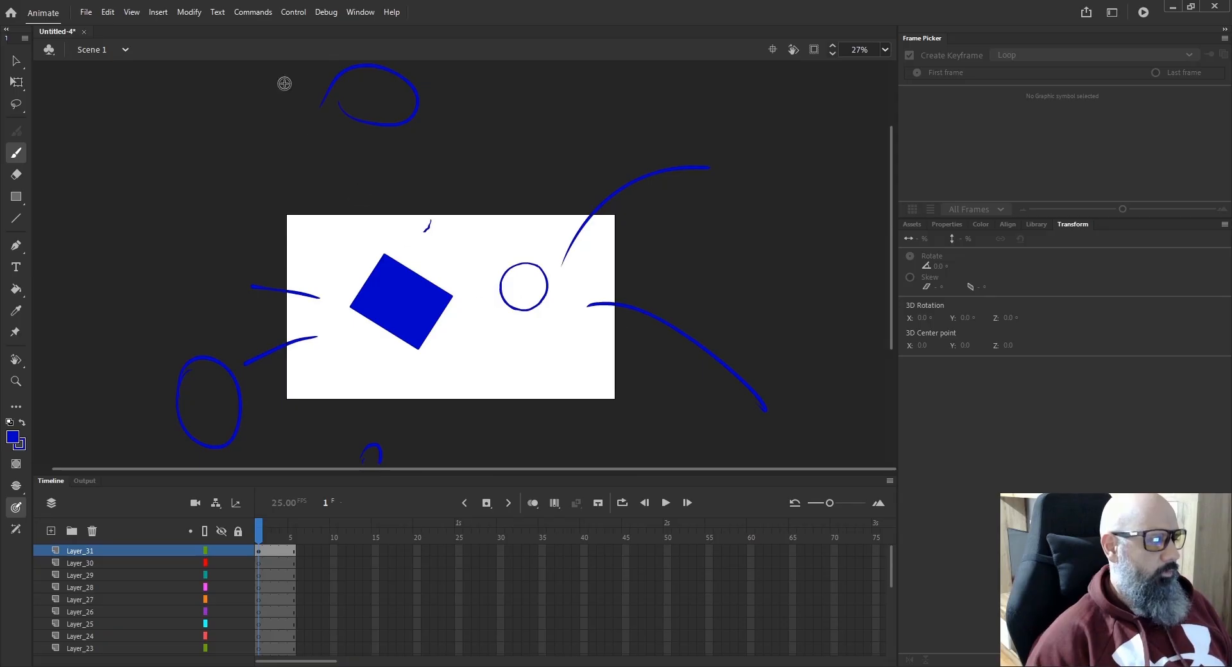
Fit the white stage to the document window with the Show Frame zoom preset.
left_click(886, 50)
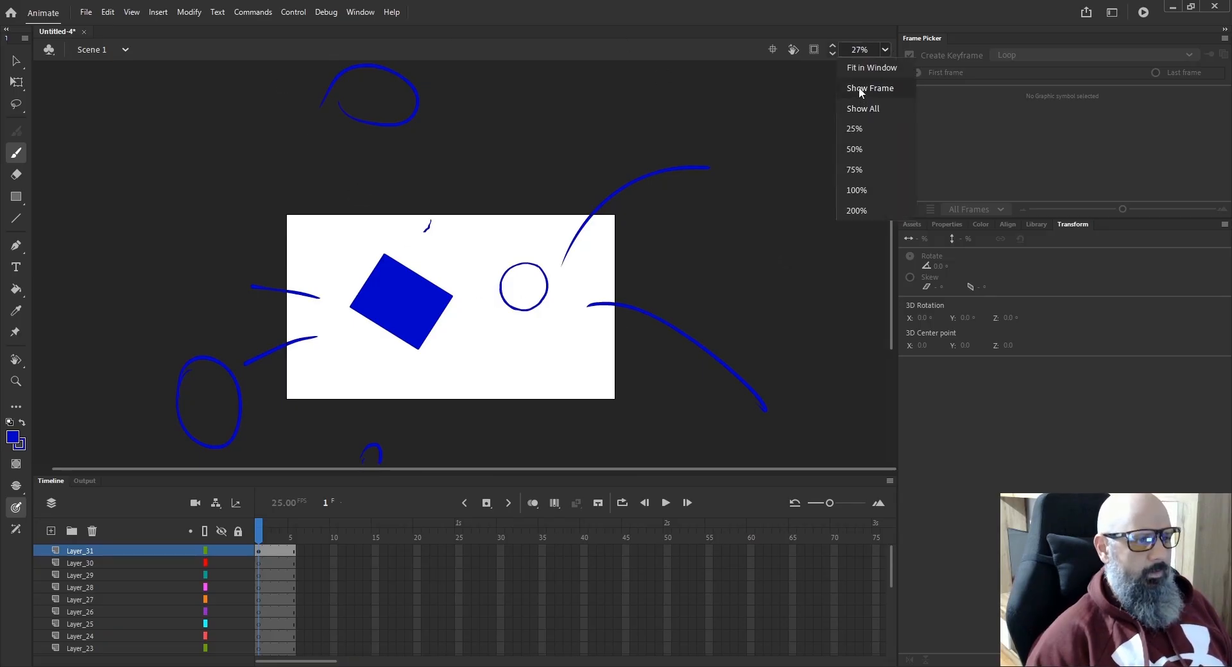
left_click(861, 90)
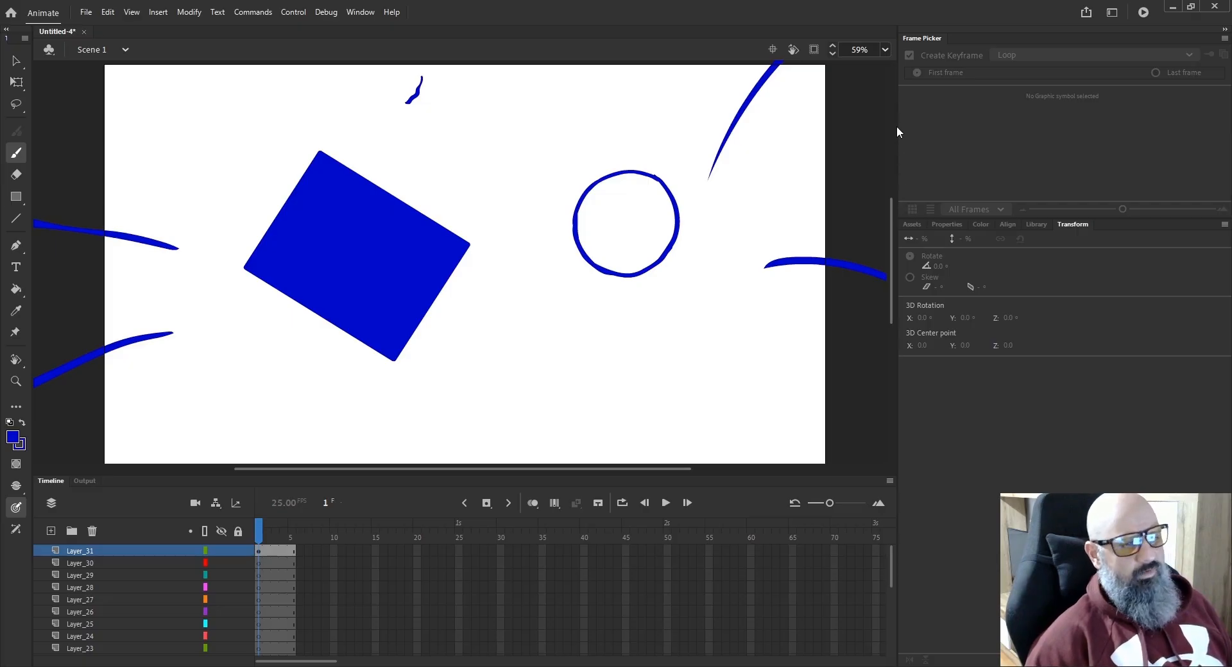
left_click(885, 50)
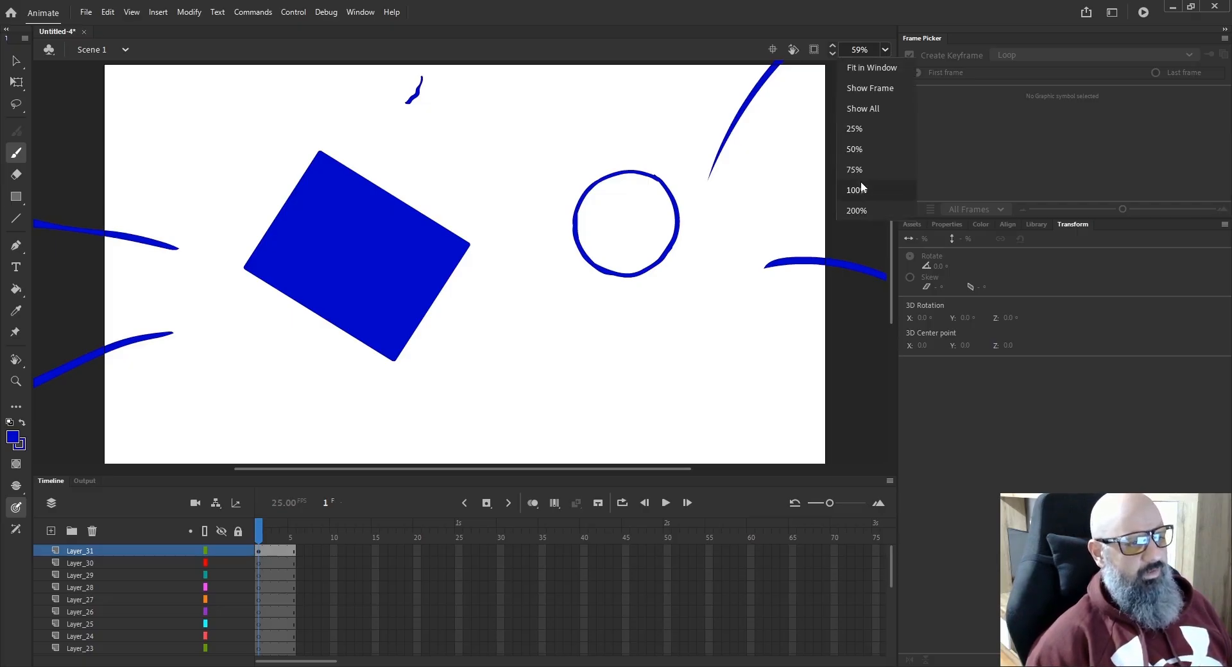
key("Escape")
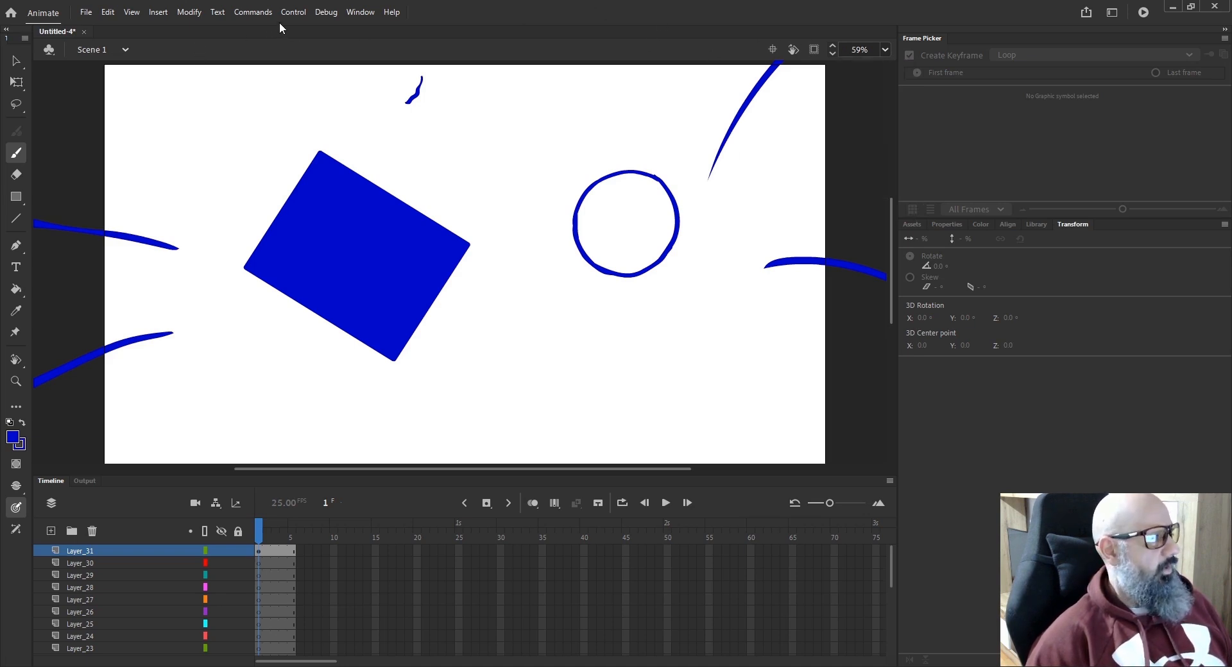
left_click(88, 11)
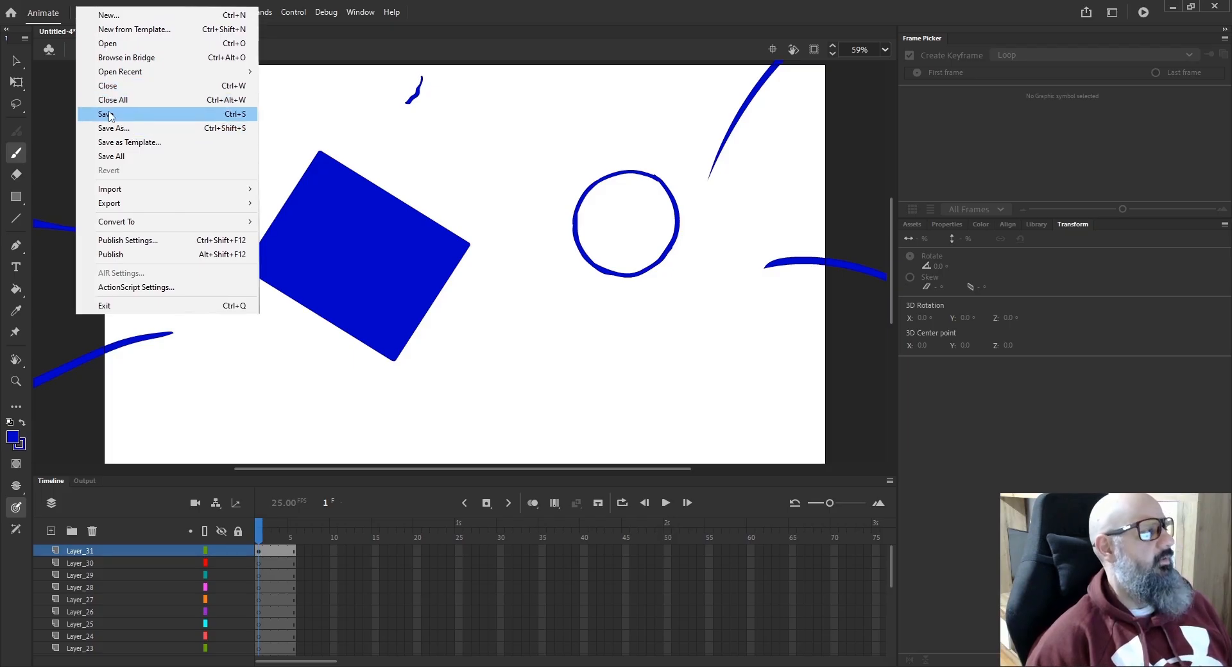
left_click(84, 13)
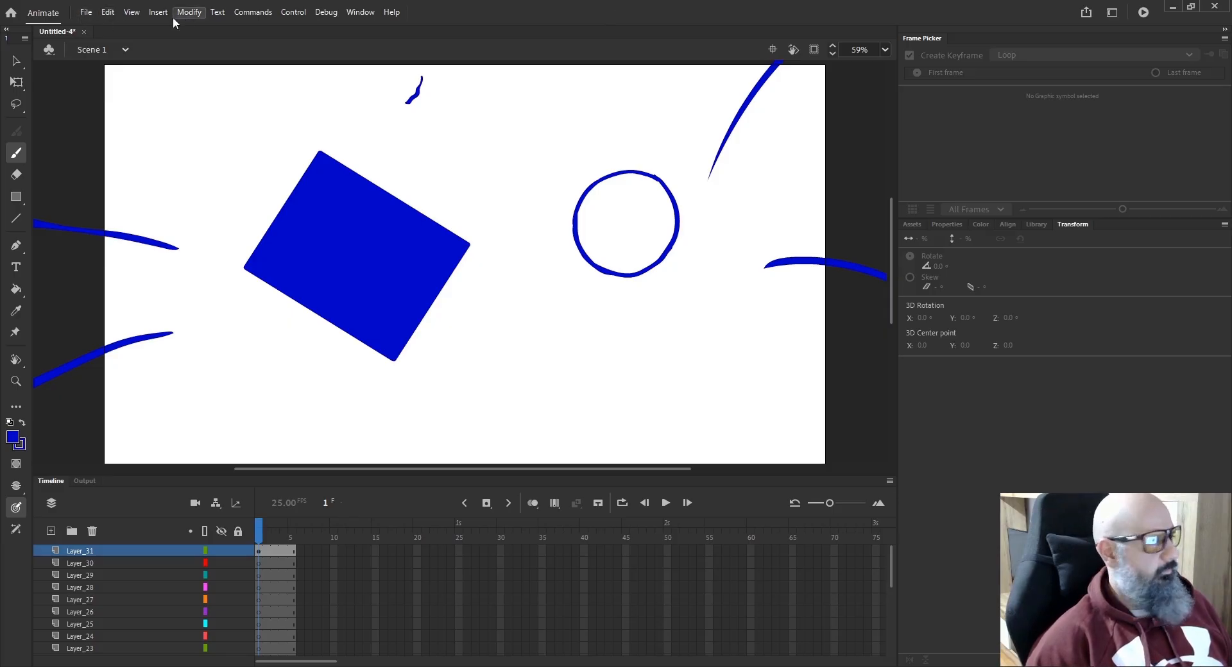
left_click(84, 13)
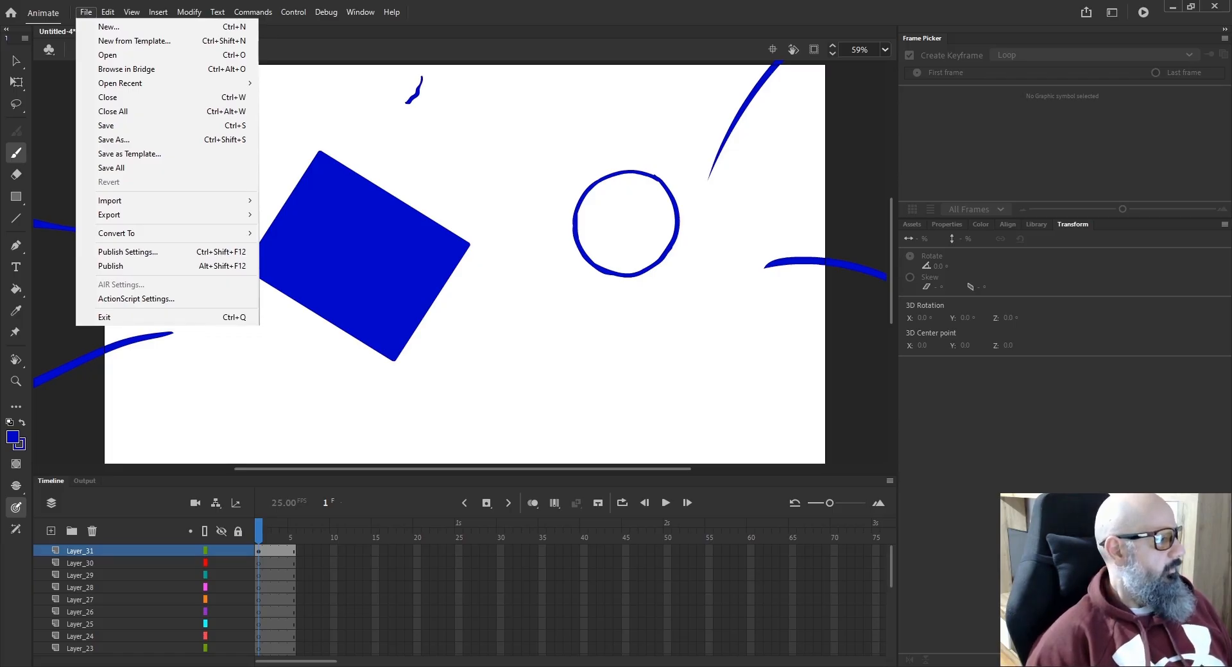
left_click(90, 14)
Try an Auto-Recovery interval of 5 minutes in the General preferences and discard the change.
left_click(105, 13)
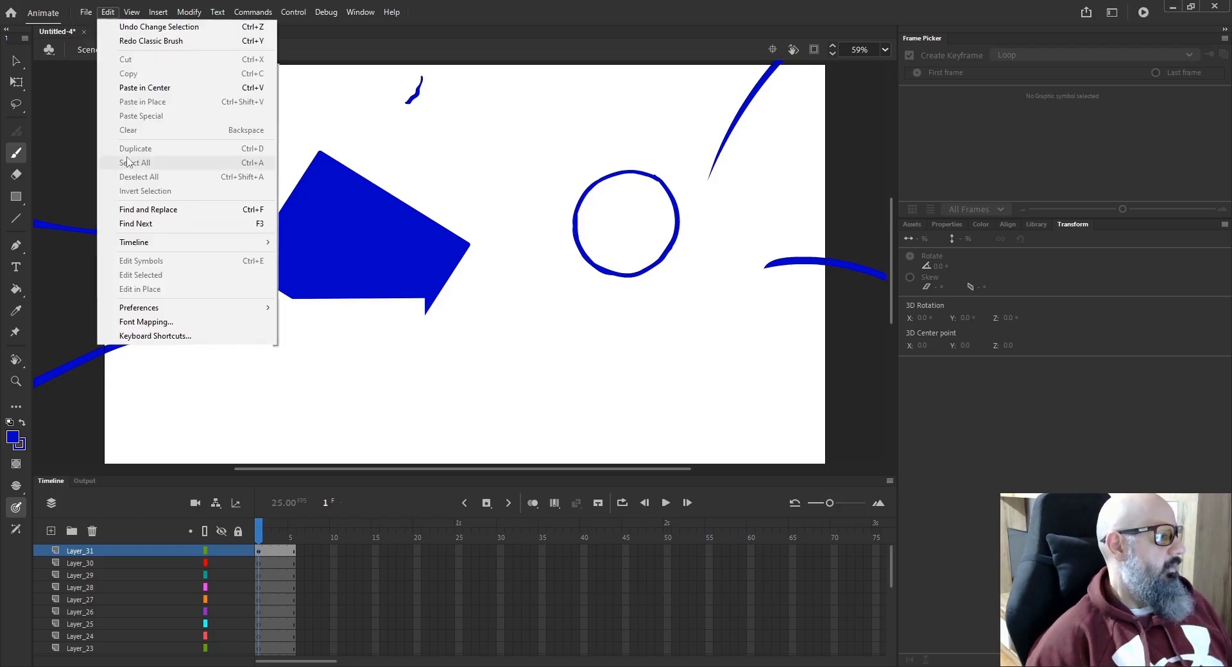
mouse_move(162, 310)
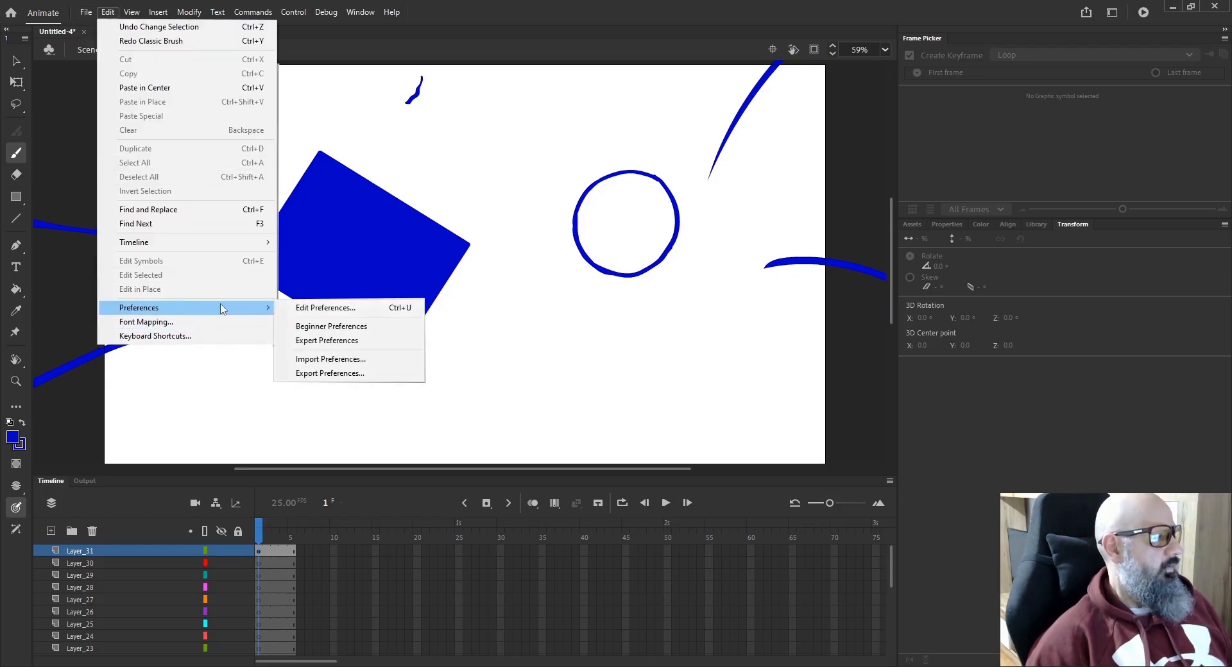
left_click(521, 309)
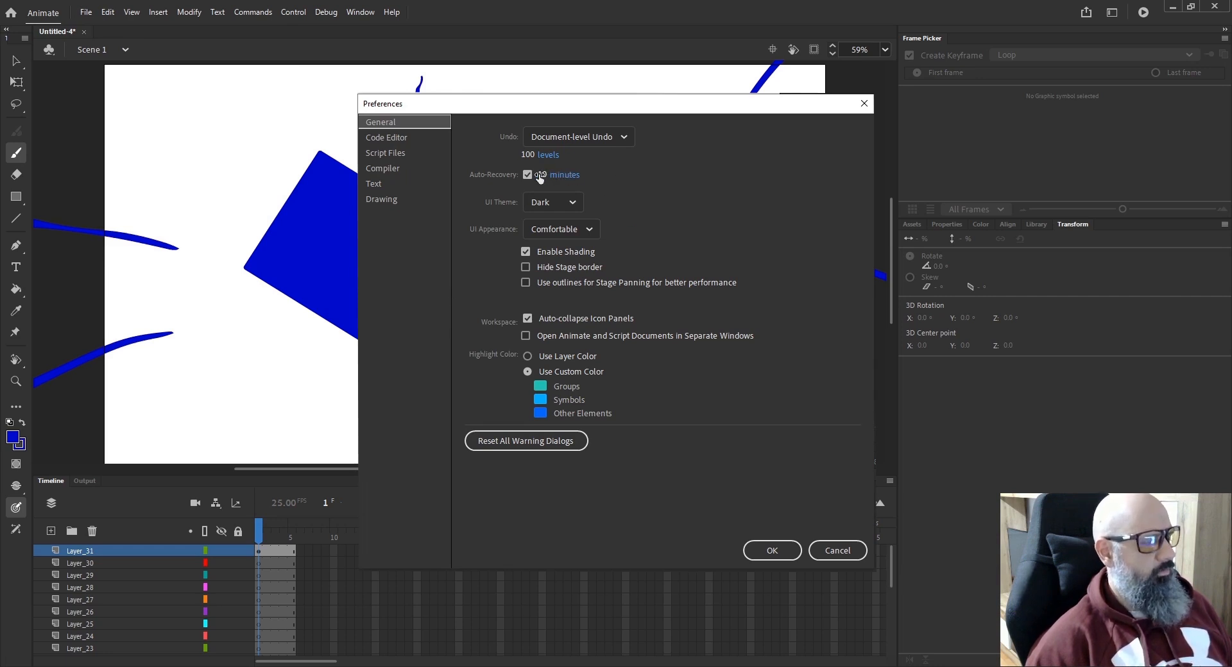
left_click_drag(545, 173, 565, 177)
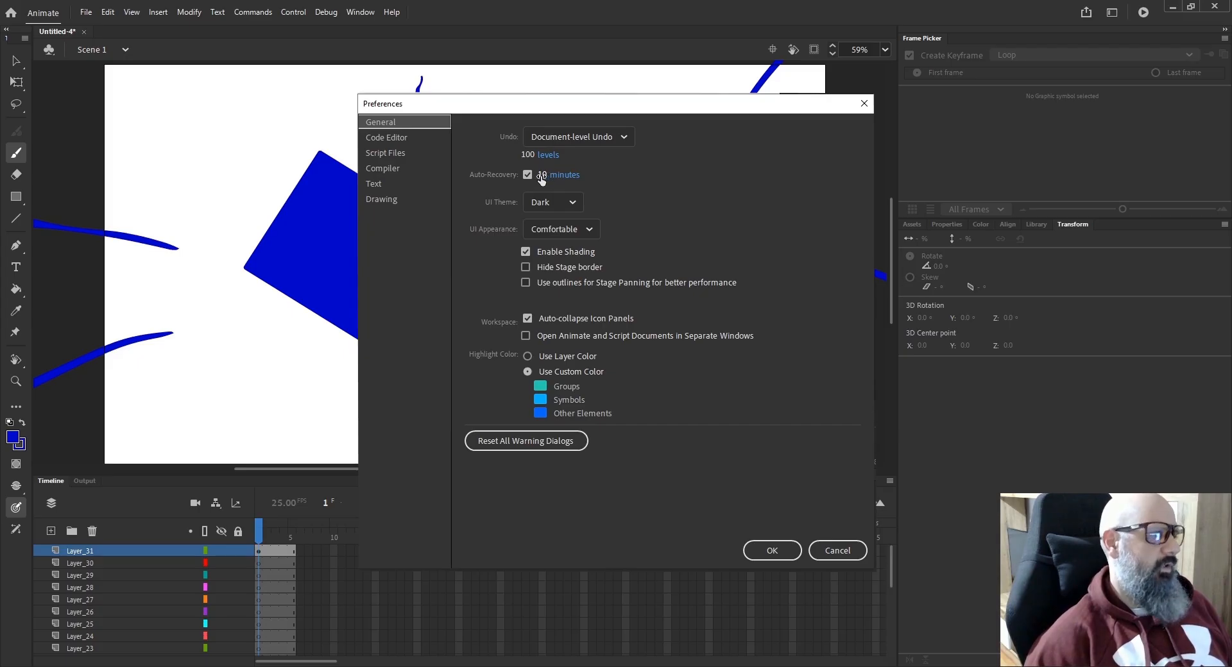
left_click_drag(541, 179, 542, 178)
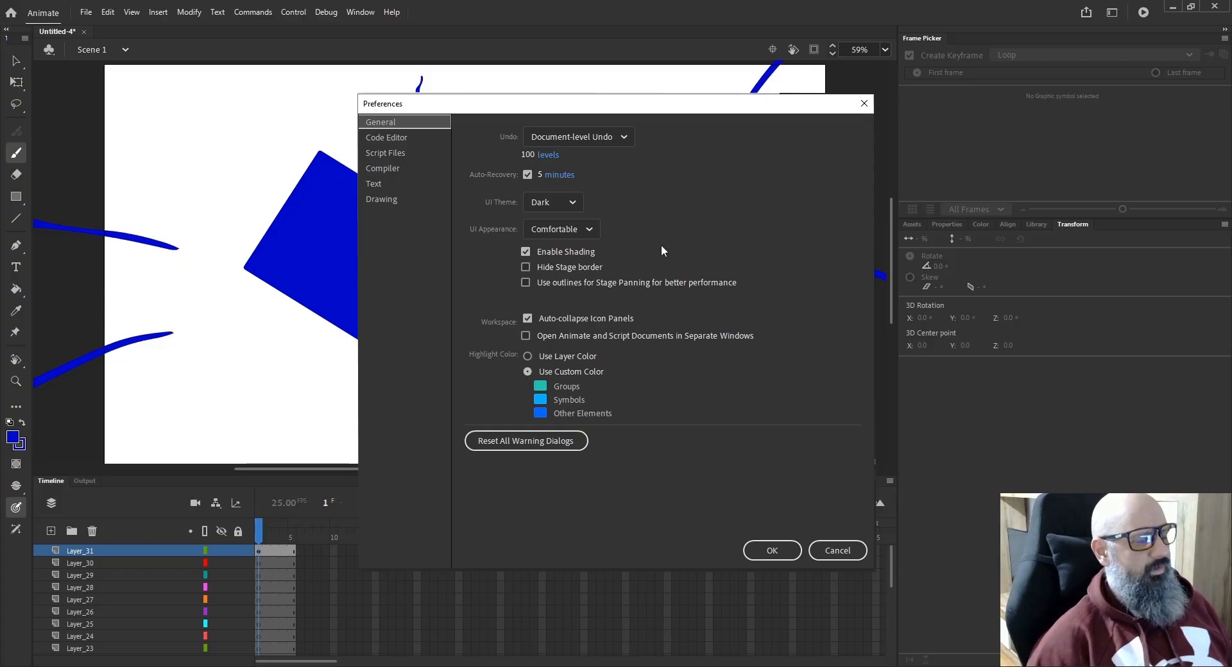
left_click(834, 554)
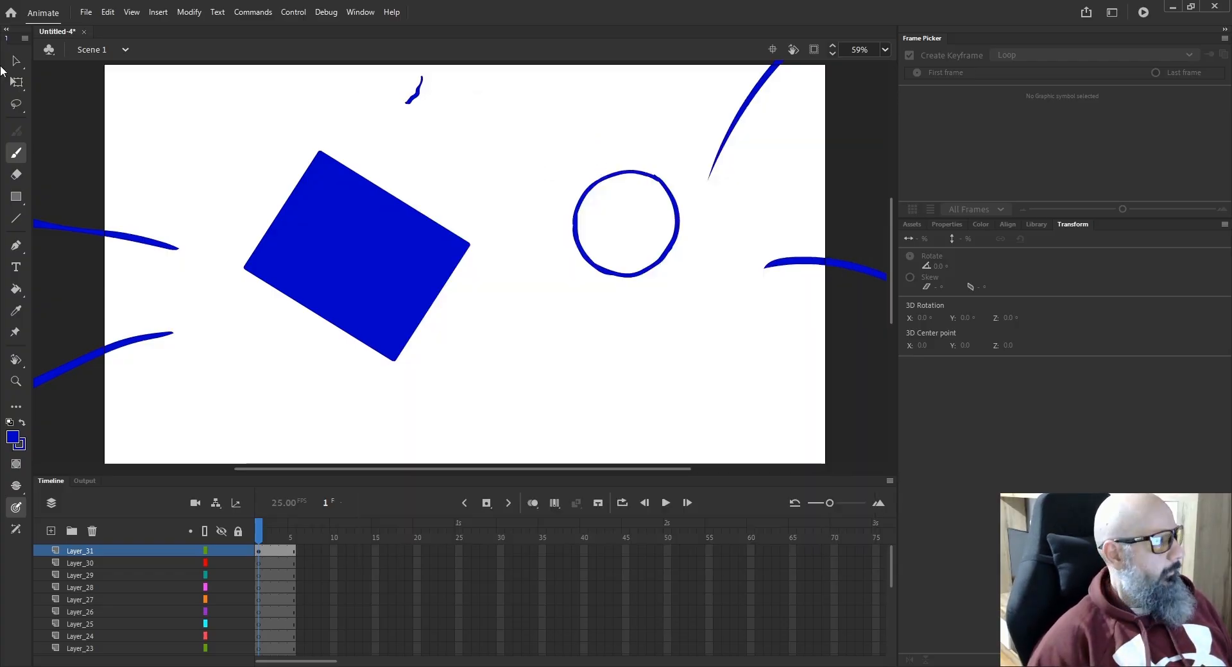
left_click(132, 13)
left_click(132, 13)
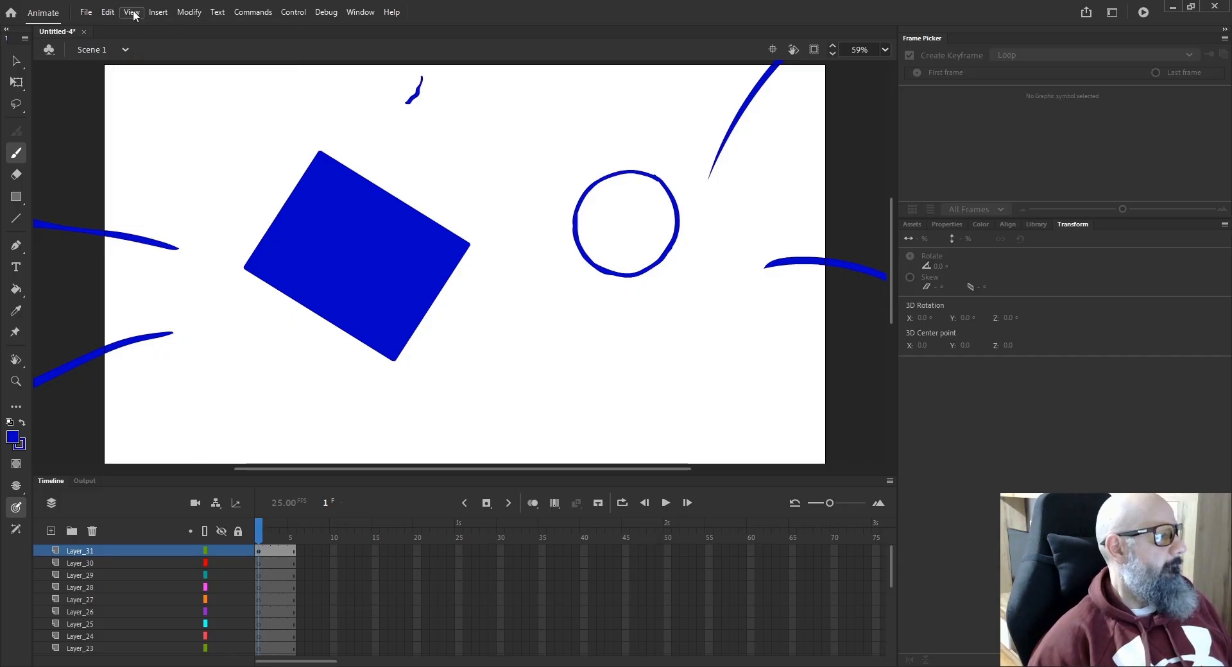
left_click(159, 13)
left_click(159, 14)
left_click(184, 14)
left_click(185, 13)
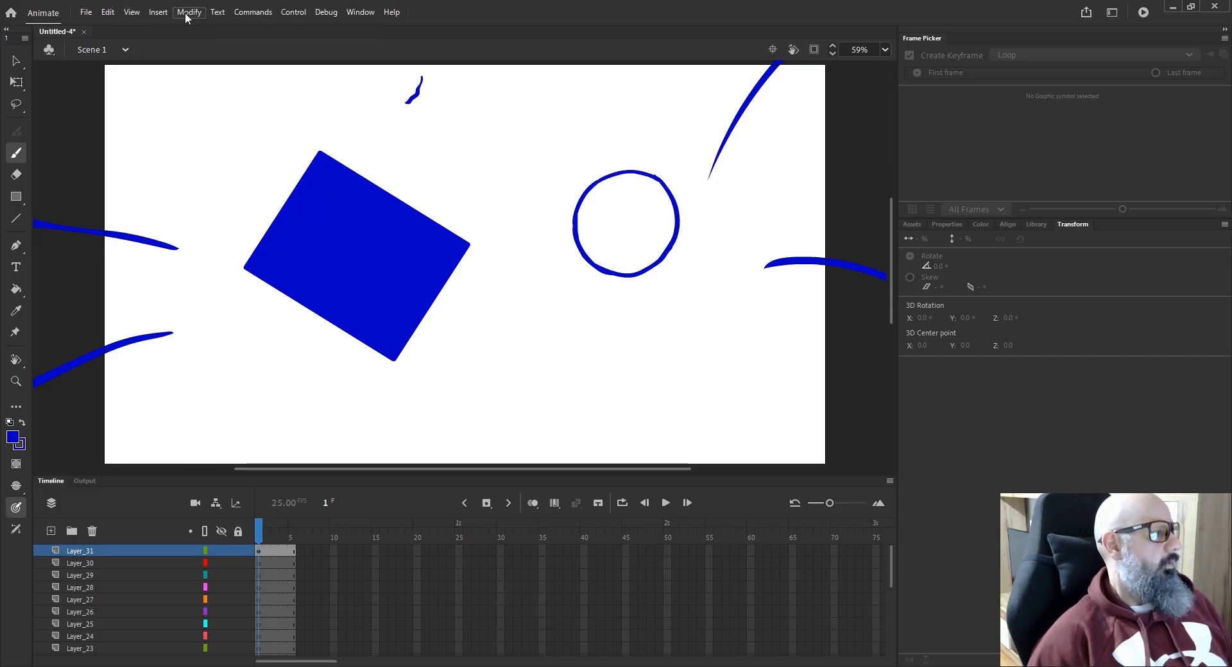
left_click(218, 13)
left_click(217, 12)
left_click(276, 13)
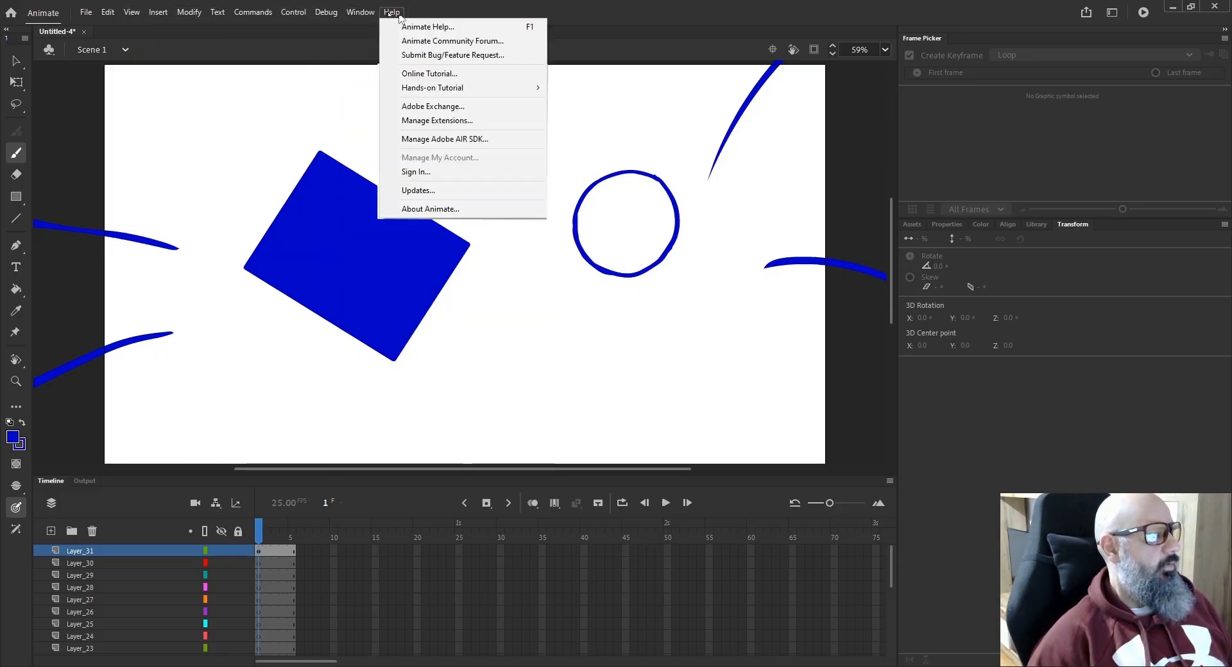
left_click(388, 13)
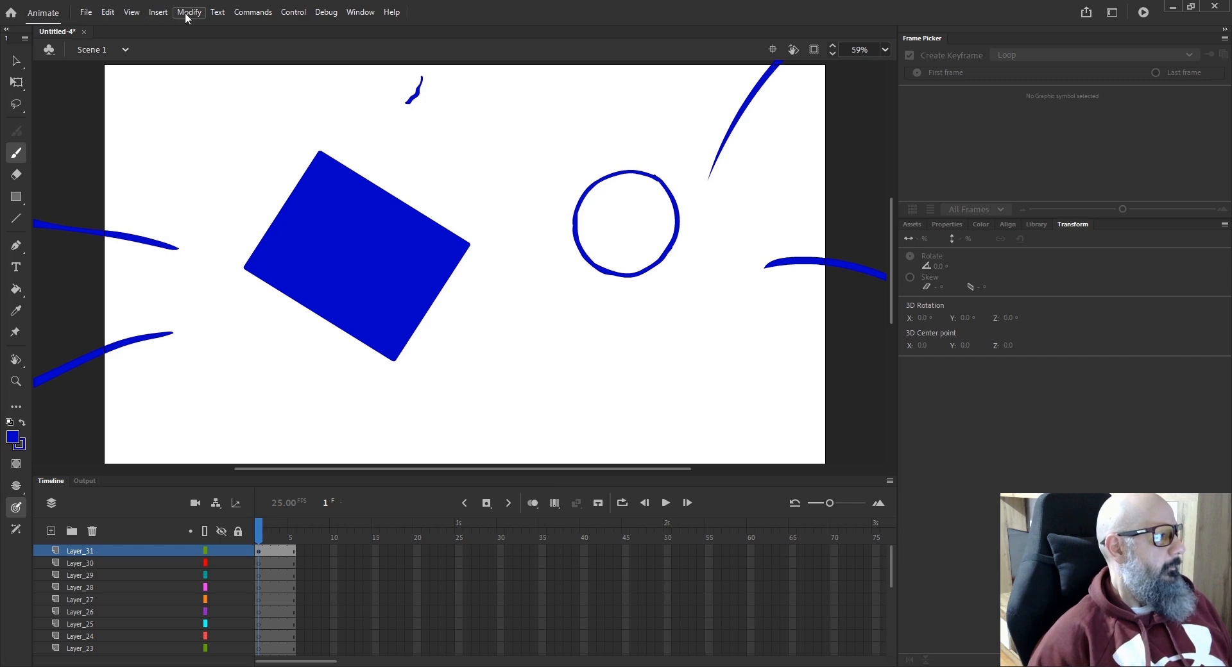
Bring up the Save As dialog for the untitled document and dismiss it without saving.
left_click(86, 12)
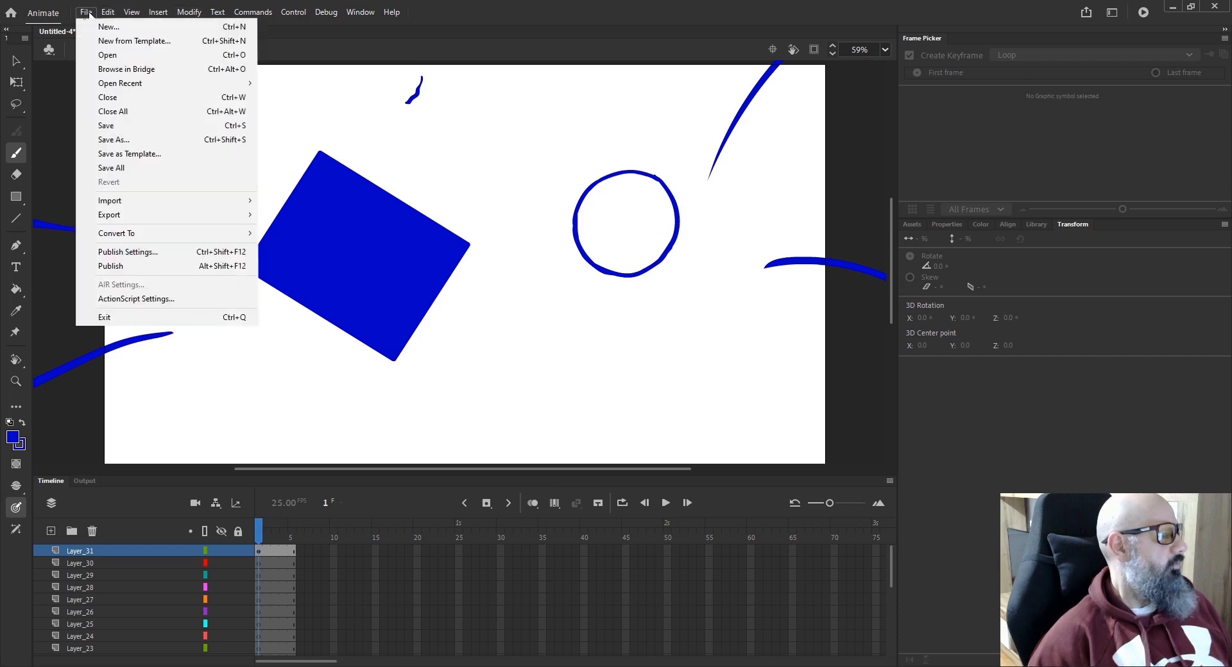
left_click(94, 134)
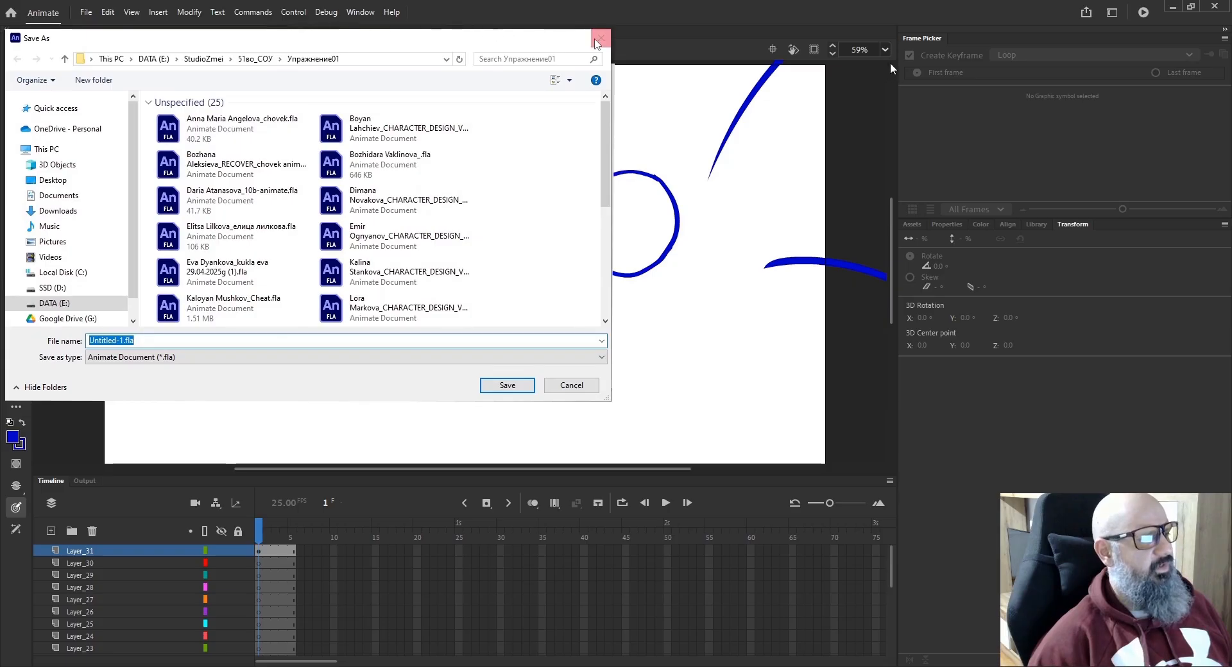
left_click(599, 40)
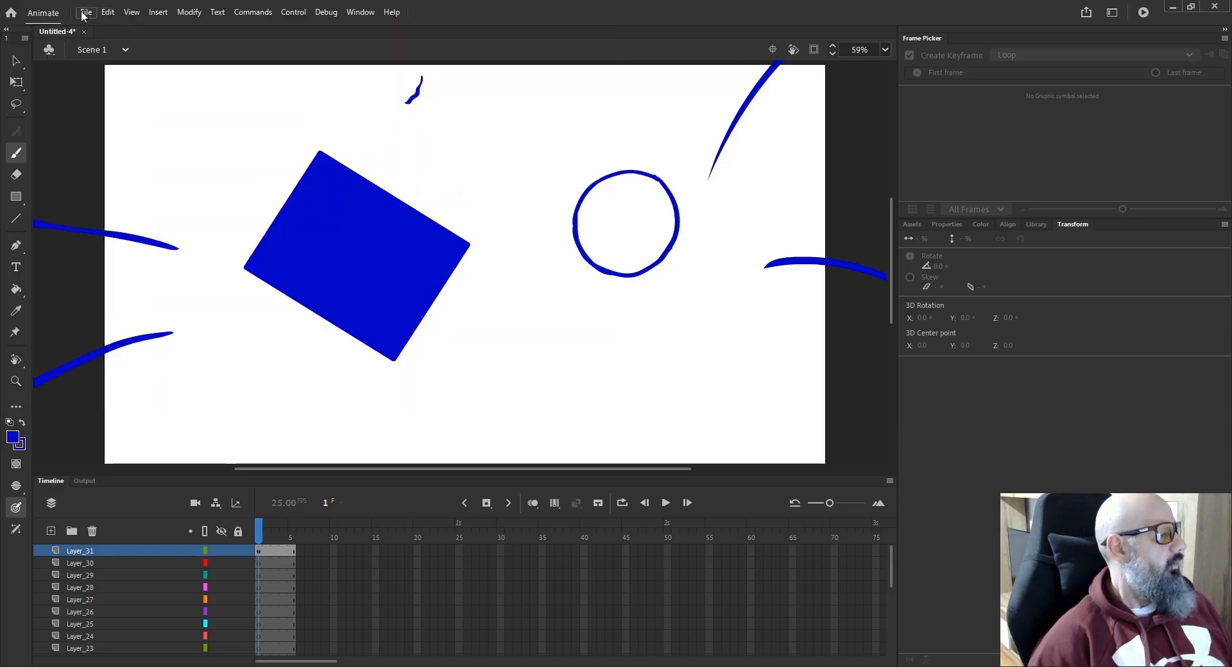
Look through the document's Export and Import options and try Import to Stage.
left_click(84, 13)
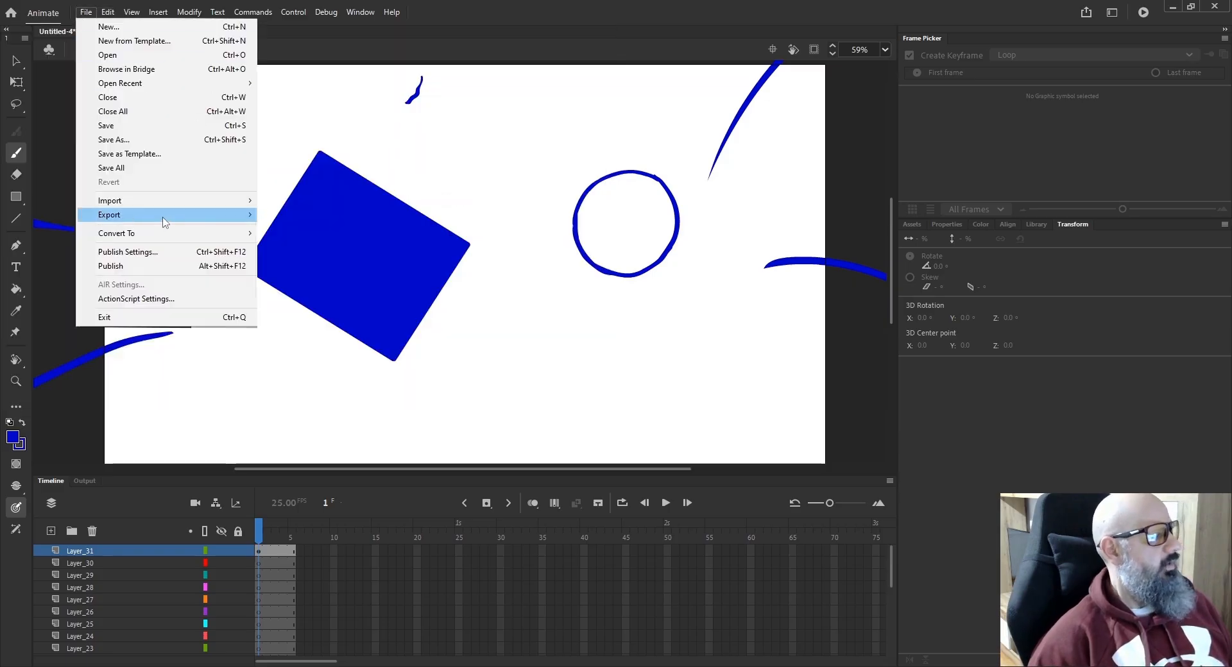
mouse_move(165, 219)
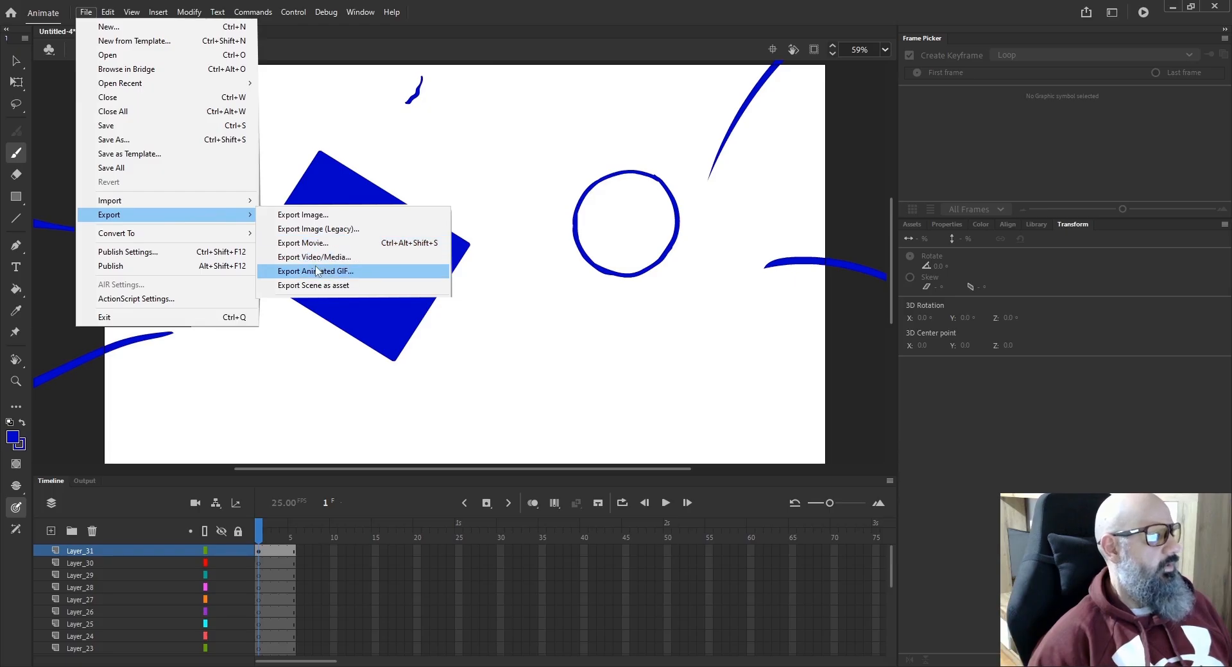
mouse_move(252, 200)
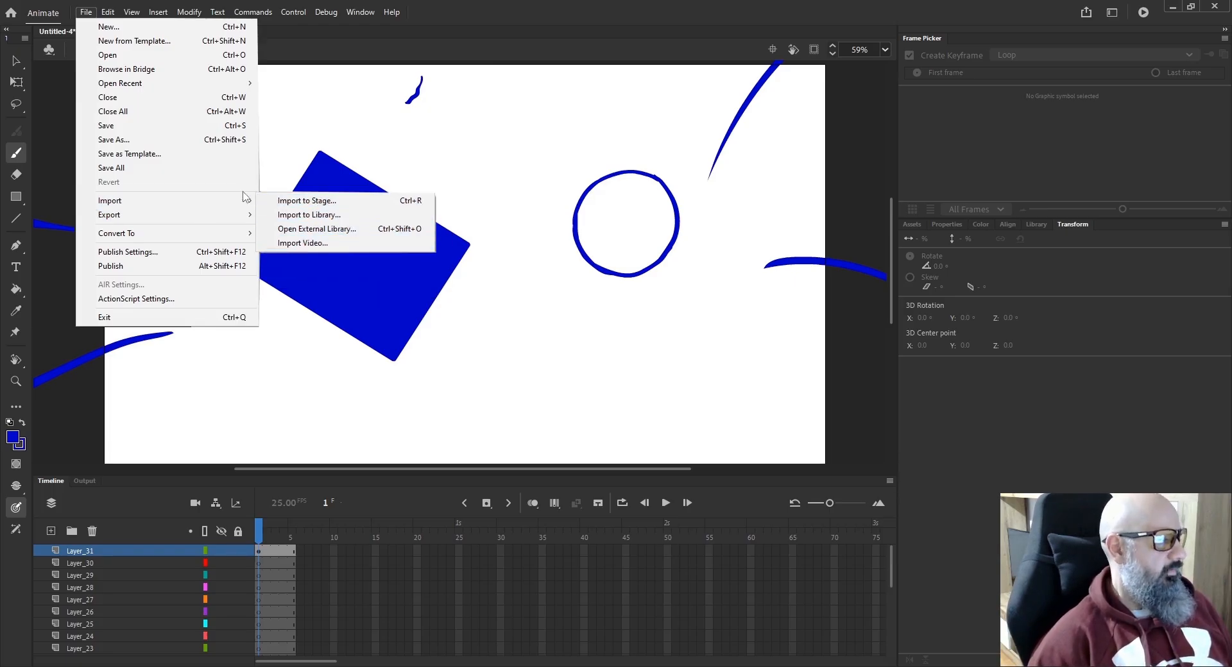
left_click(306, 205)
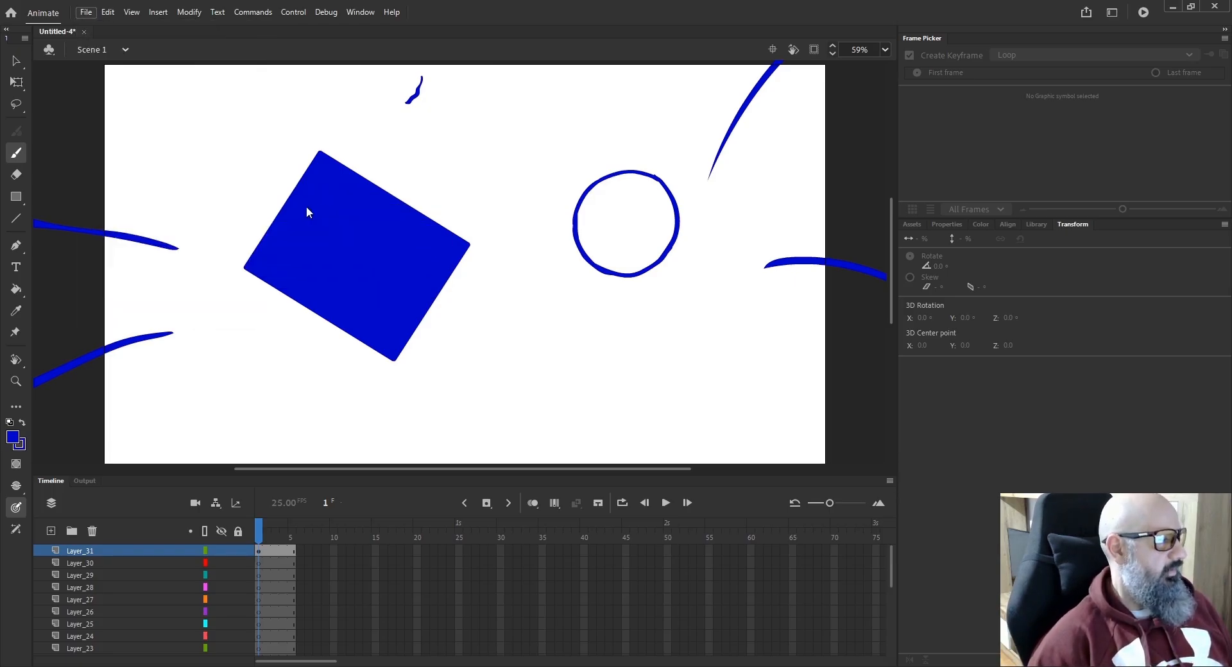
left_click(111, 13)
left_click(111, 12)
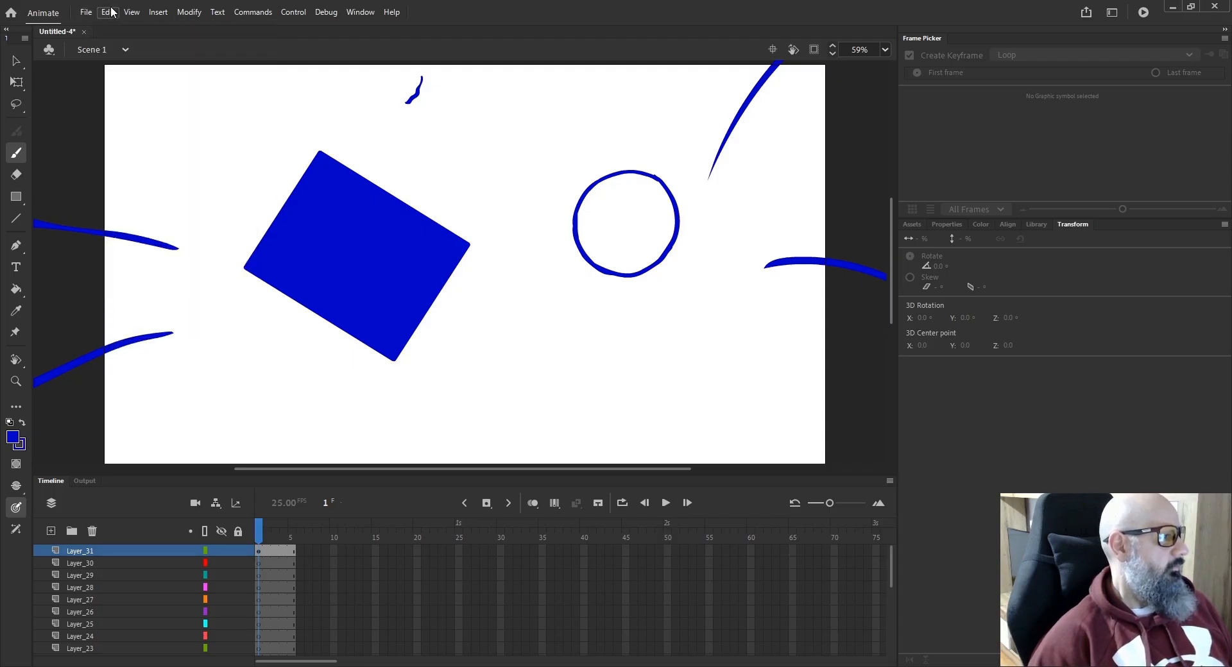